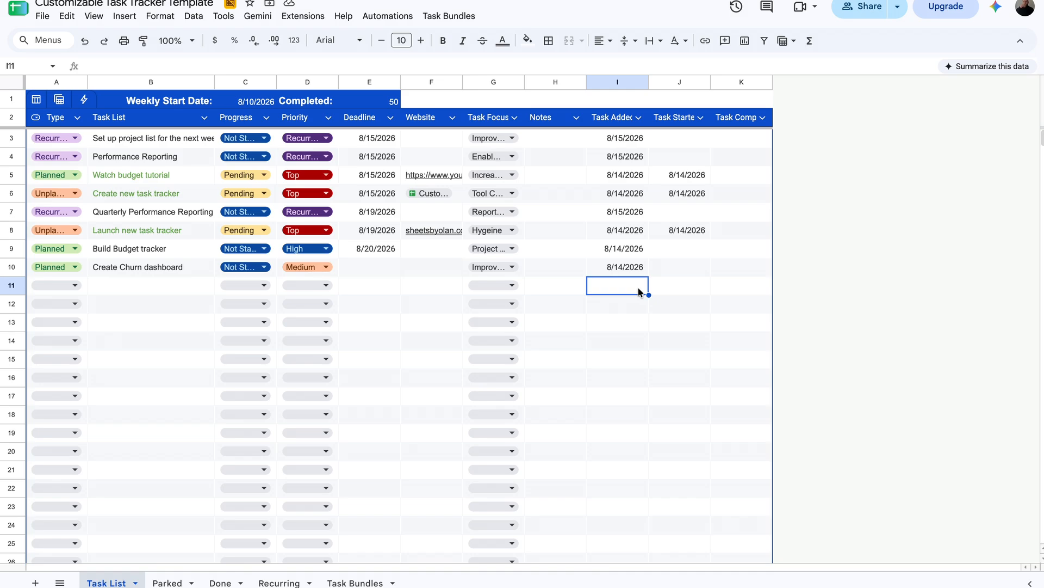
Mark the Set up project list task Pending and check row 3's Task Added and Started dates
click(603, 215)
click(602, 228)
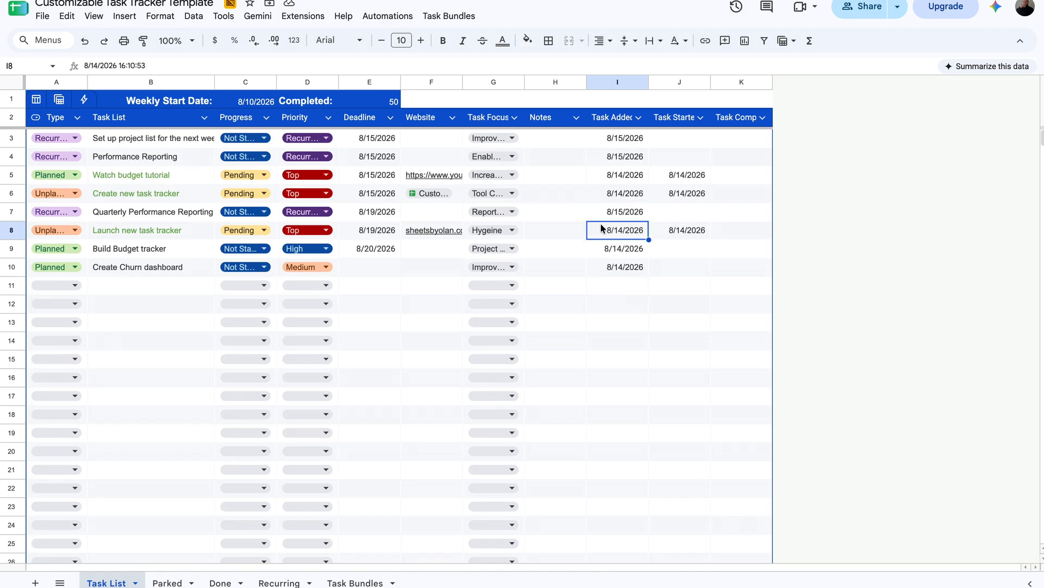
click(172, 144)
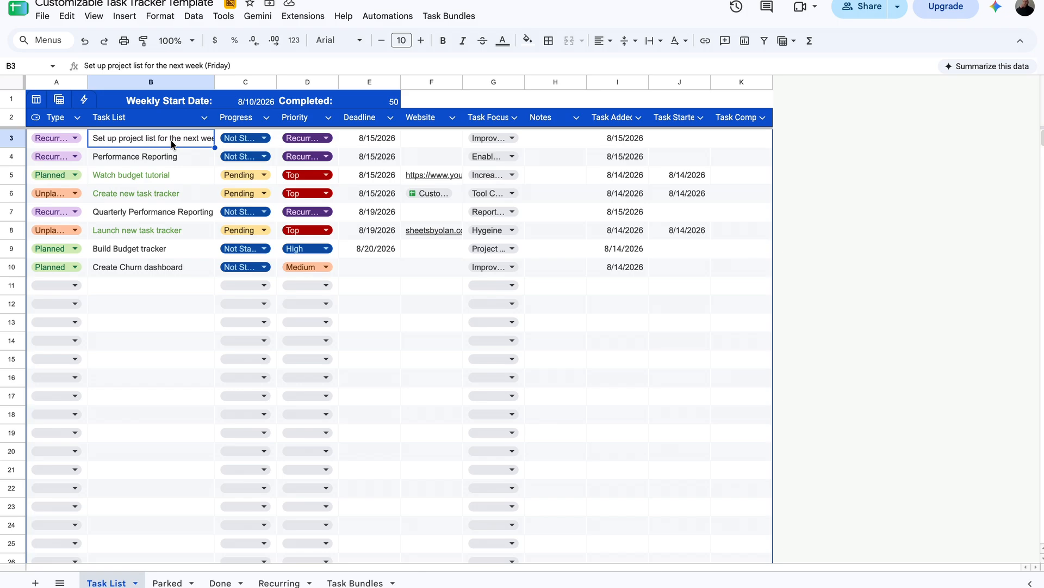
click(239, 139)
click(251, 178)
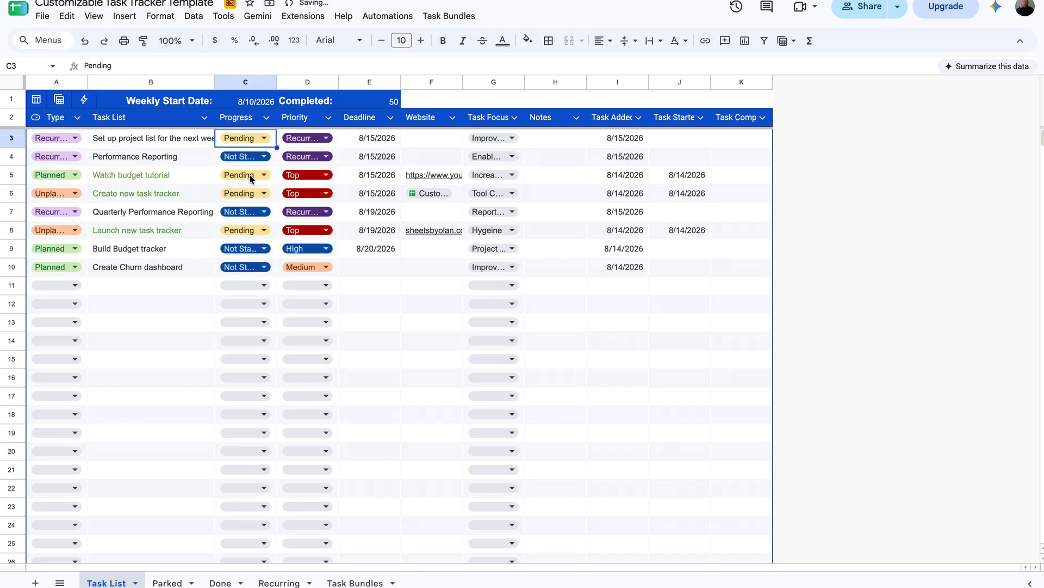
click(694, 141)
click(631, 139)
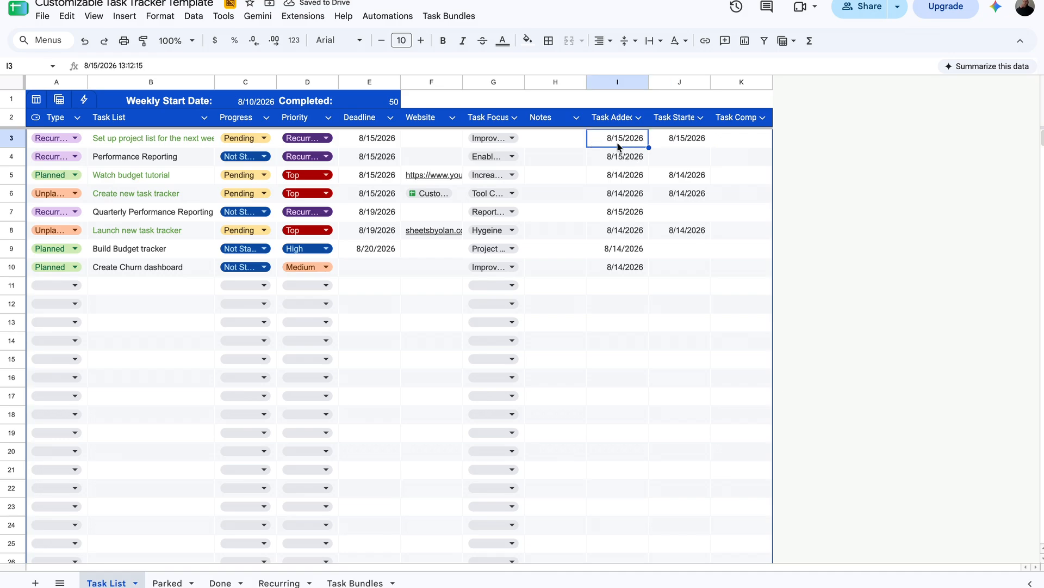
Mark the task Done and view it on the Done sheet
click(239, 138)
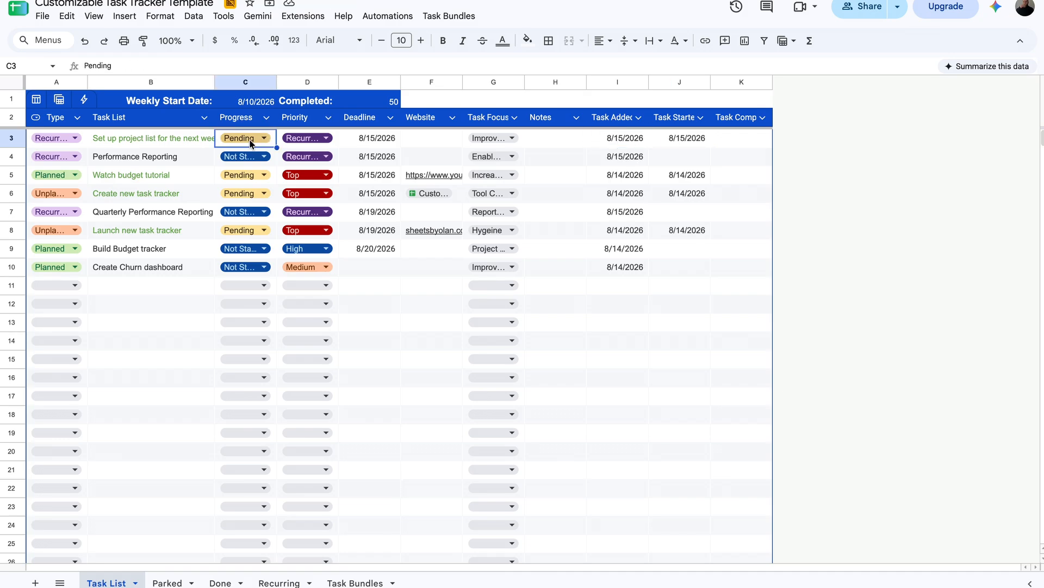
click(243, 162)
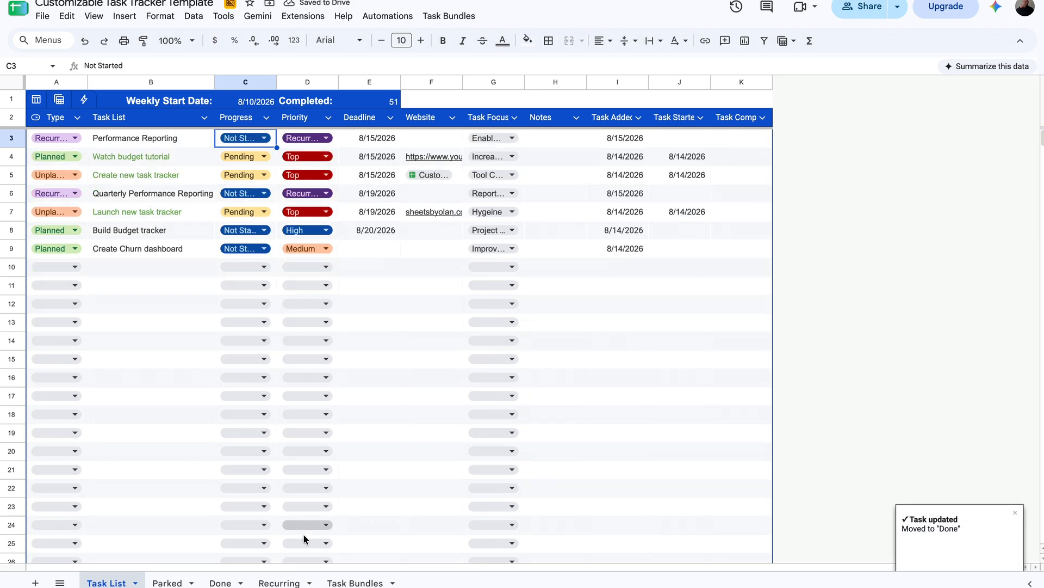
click(220, 582)
click(150, 424)
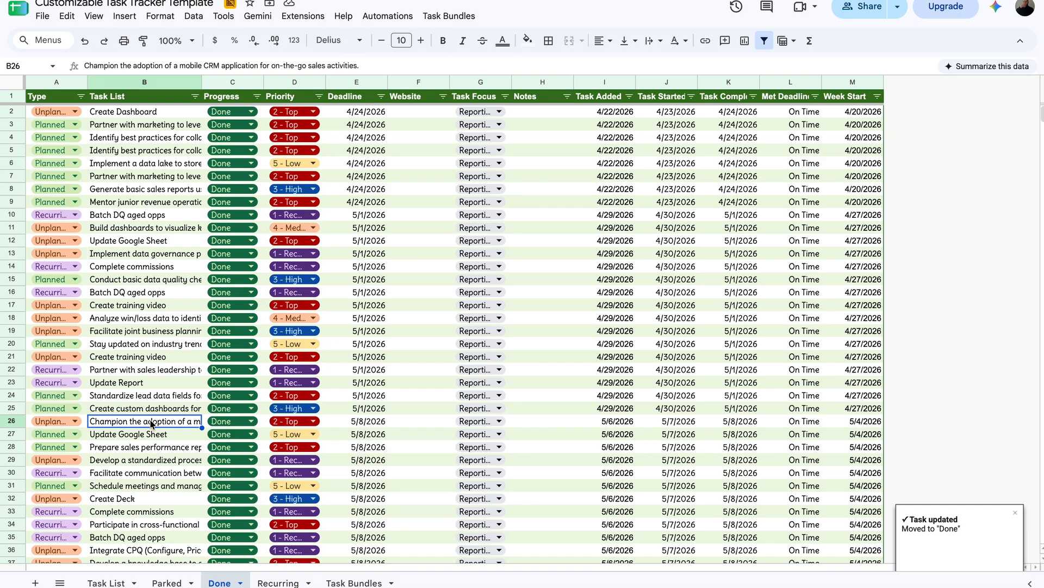
Confirm Done row 297 logs the finished task On Time, then go back to Task List
key(ctrl+Down)
scroll(150, 424, down, 1)
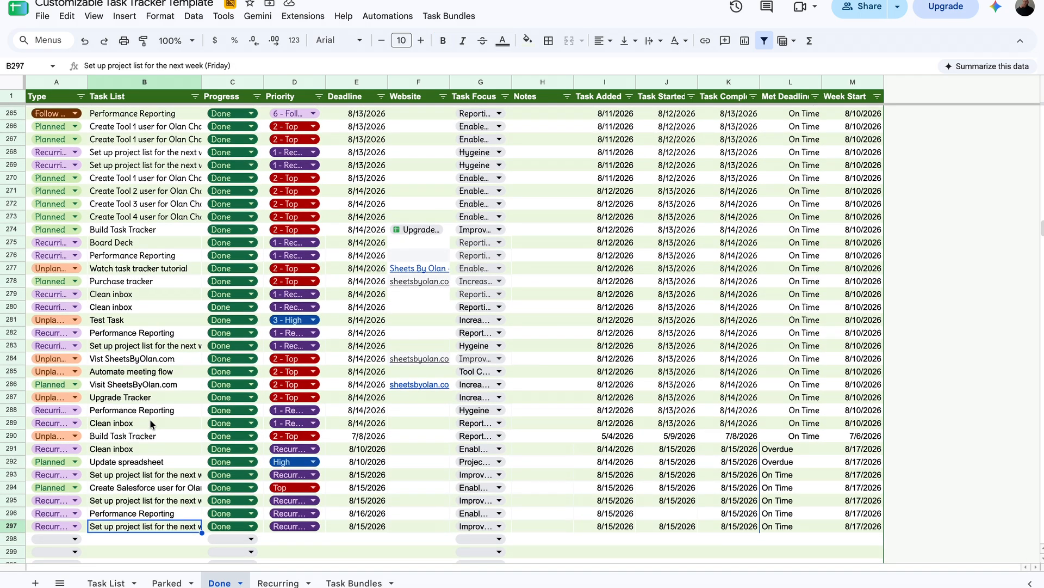
mouse_move(431, 230)
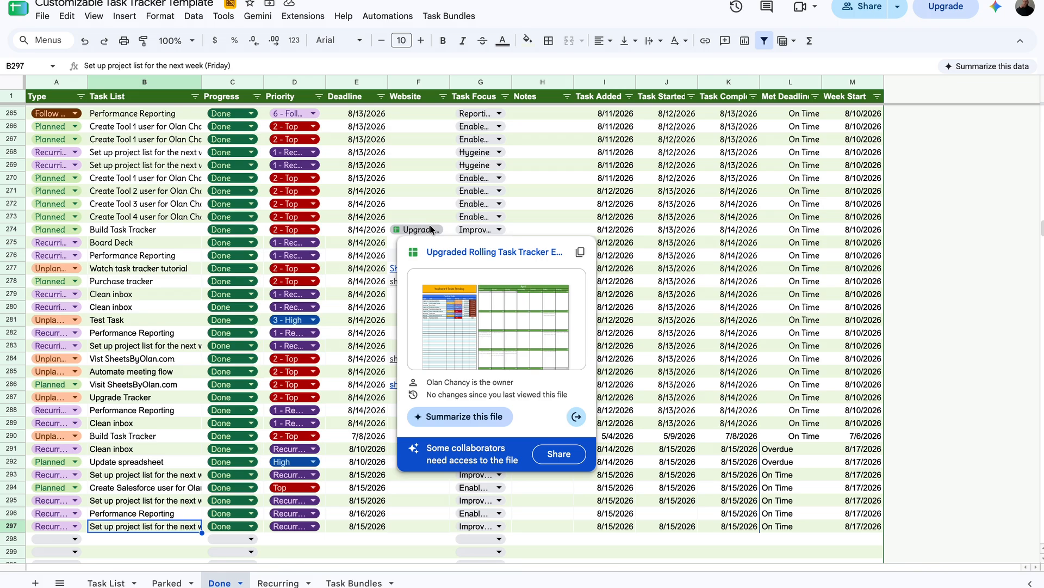
click(106, 583)
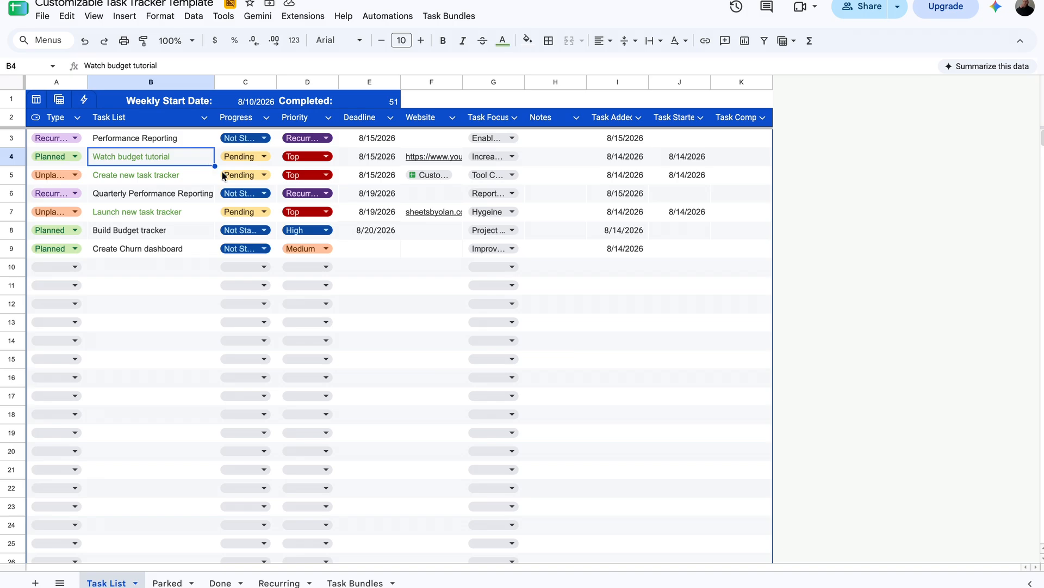
Set Create new task tracker to Parked, then to Ready on the Parked sheet, returning it to Task List
double_click(248, 175)
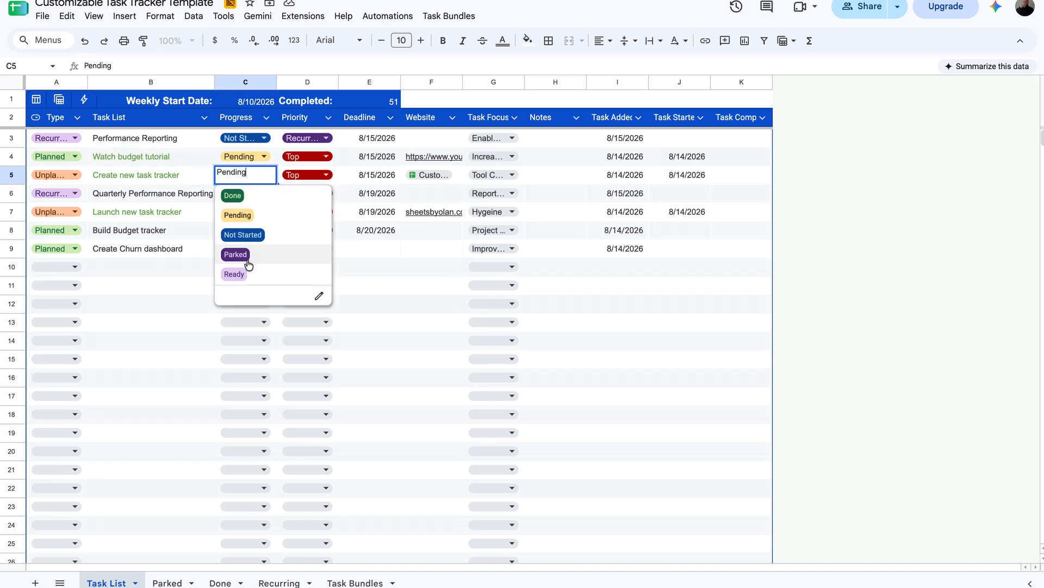
click(249, 255)
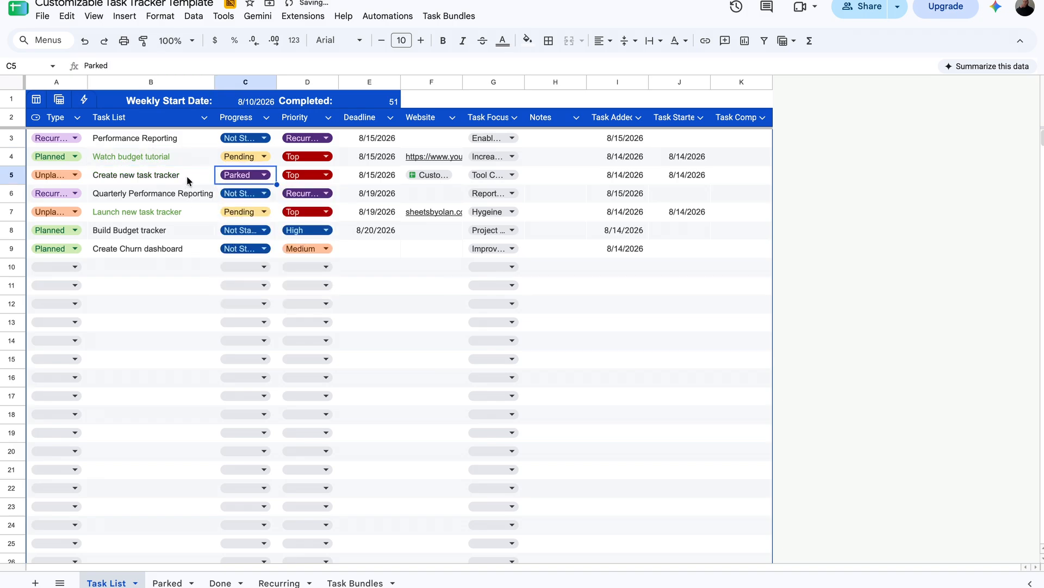
click(169, 582)
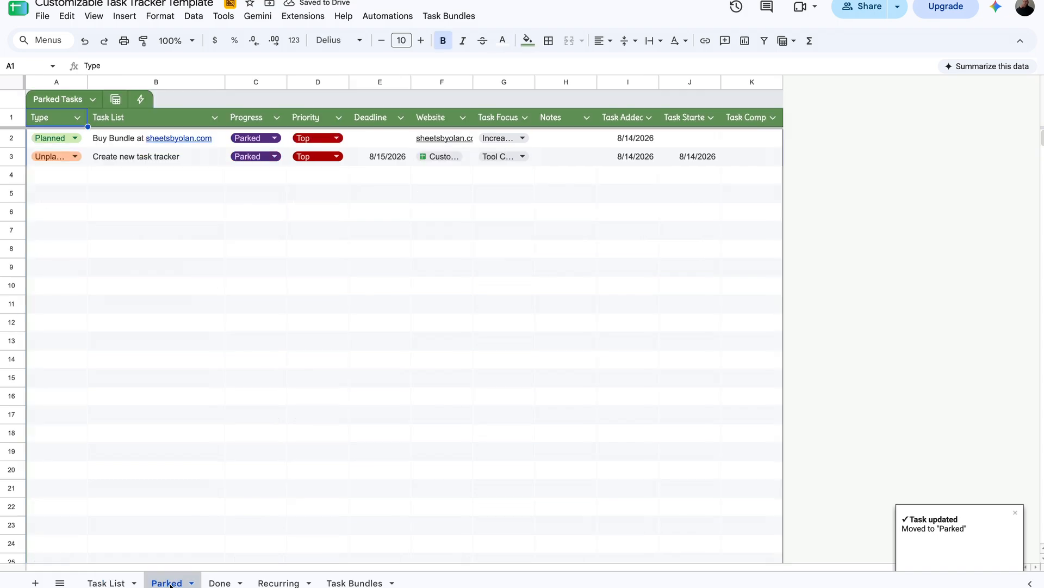
click(262, 163)
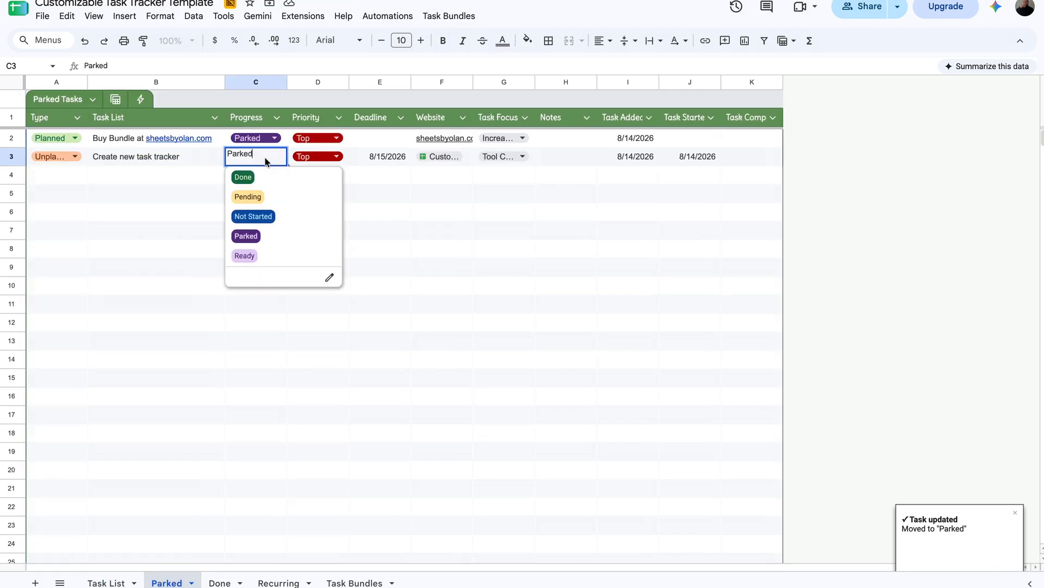
click(253, 255)
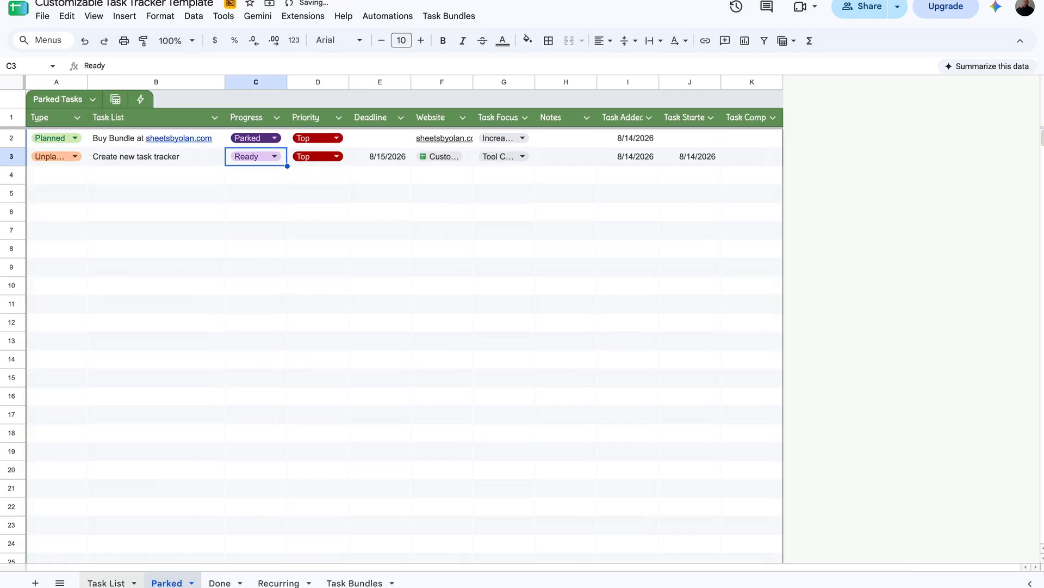
click(106, 582)
click(142, 283)
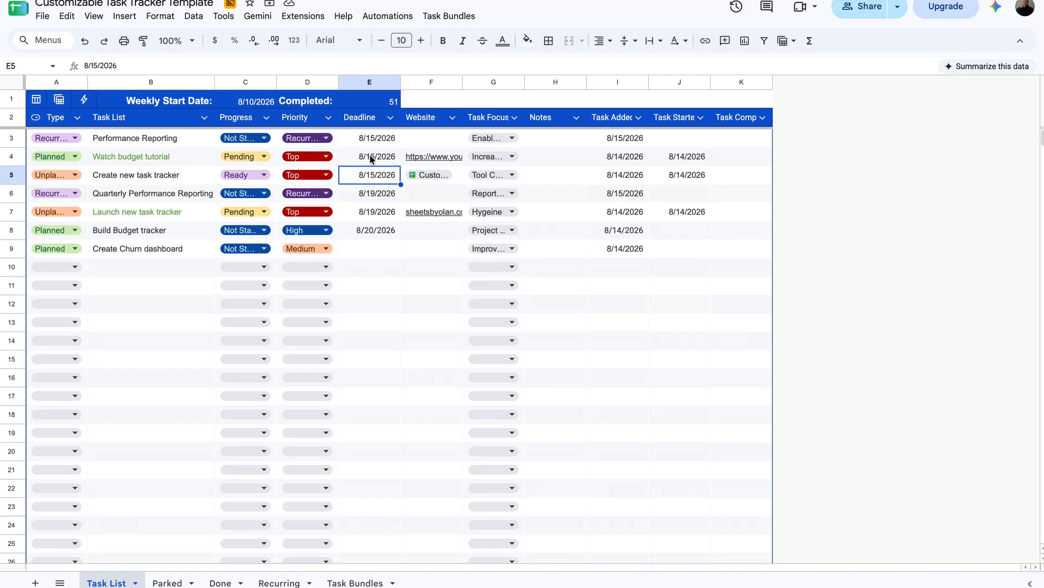
Check the Watch budget tutorial and Create new task tracker deadlines, then view the Recurring sheet
click(372, 158)
click(368, 175)
click(261, 583)
scroll(955, 337, right, 5)
click(1010, 144)
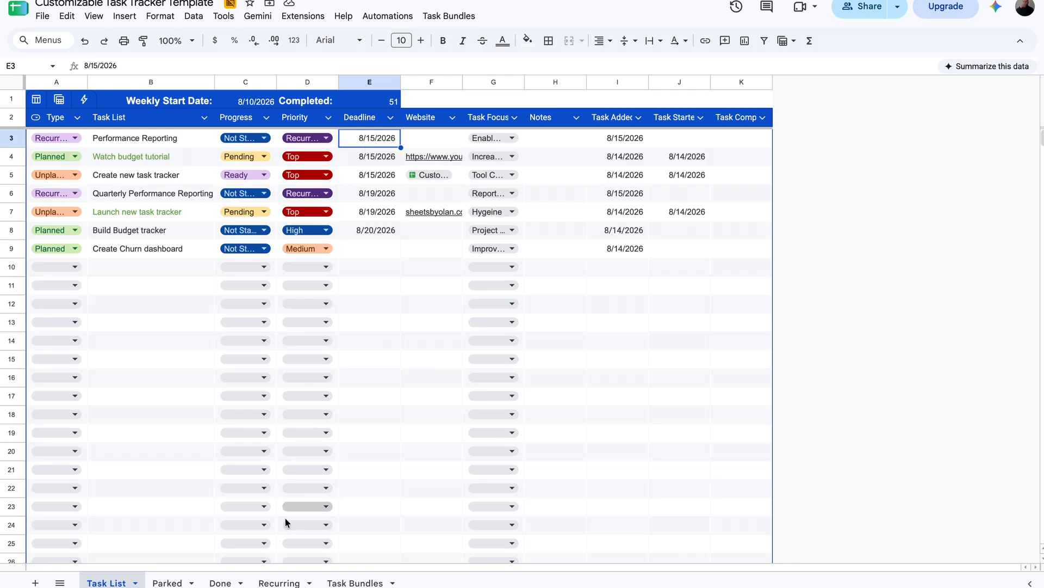
click(276, 579)
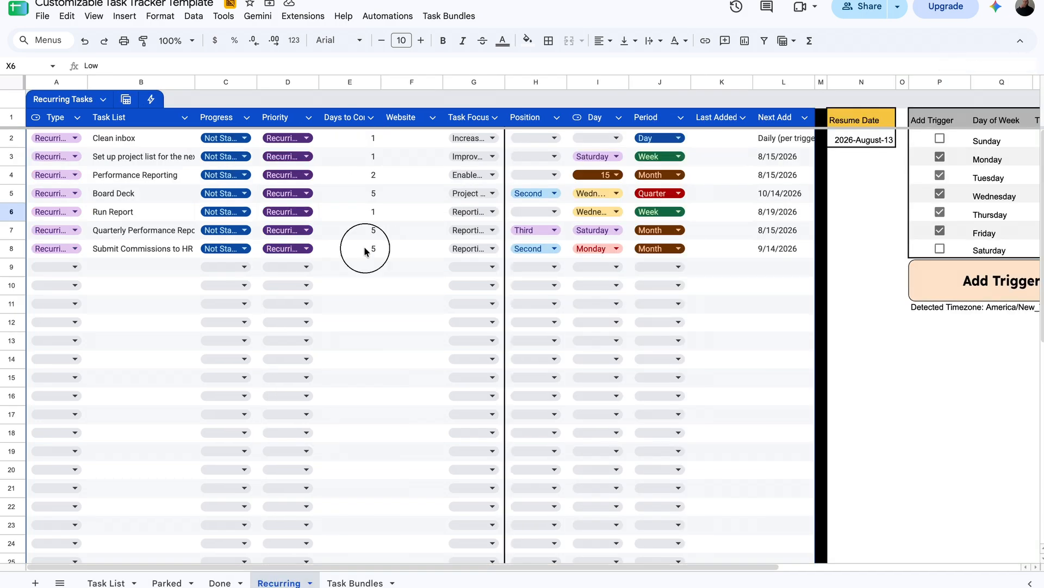
click(93, 139)
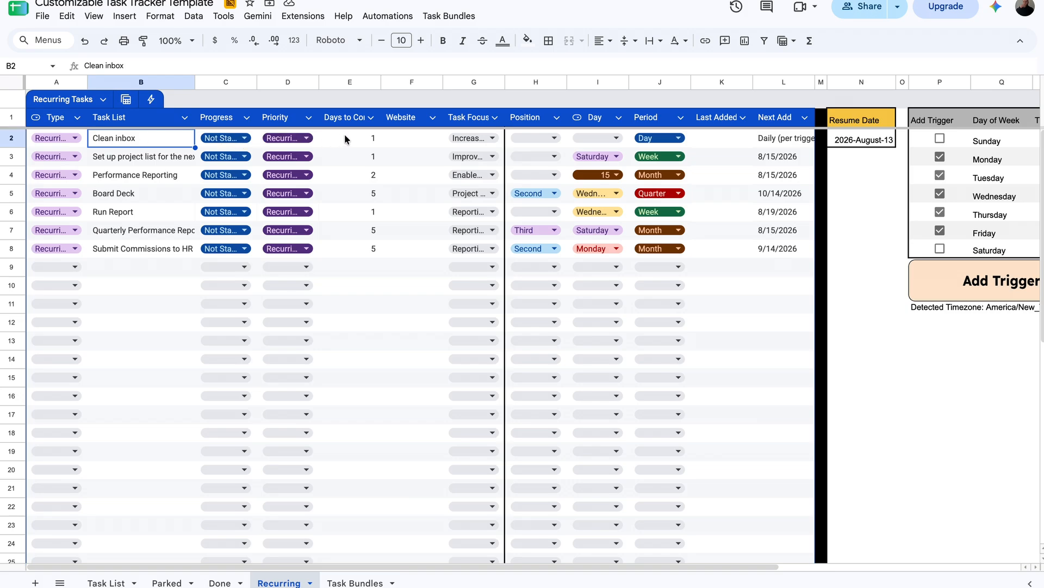
click(358, 124)
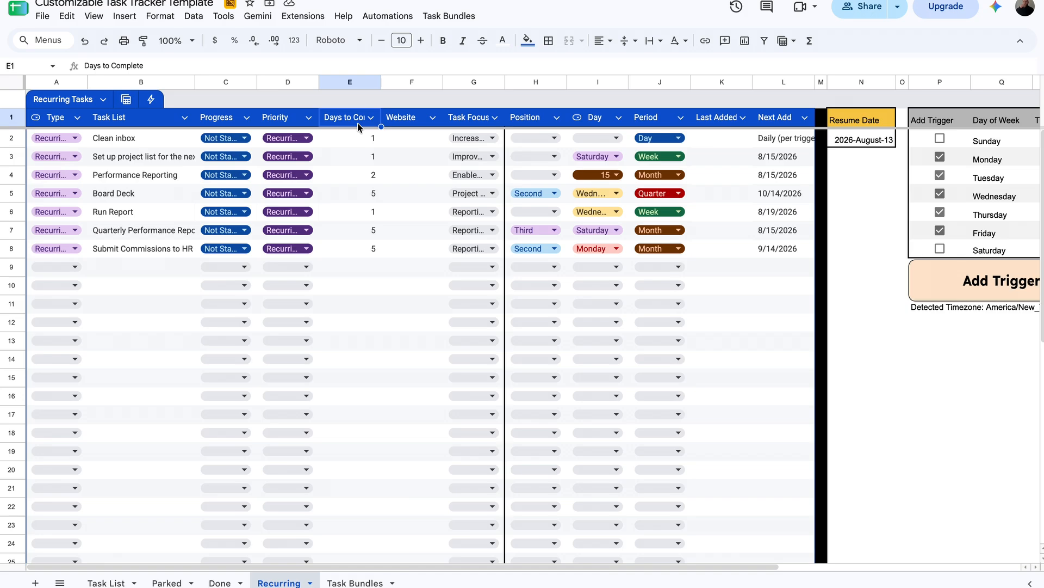
click(356, 140)
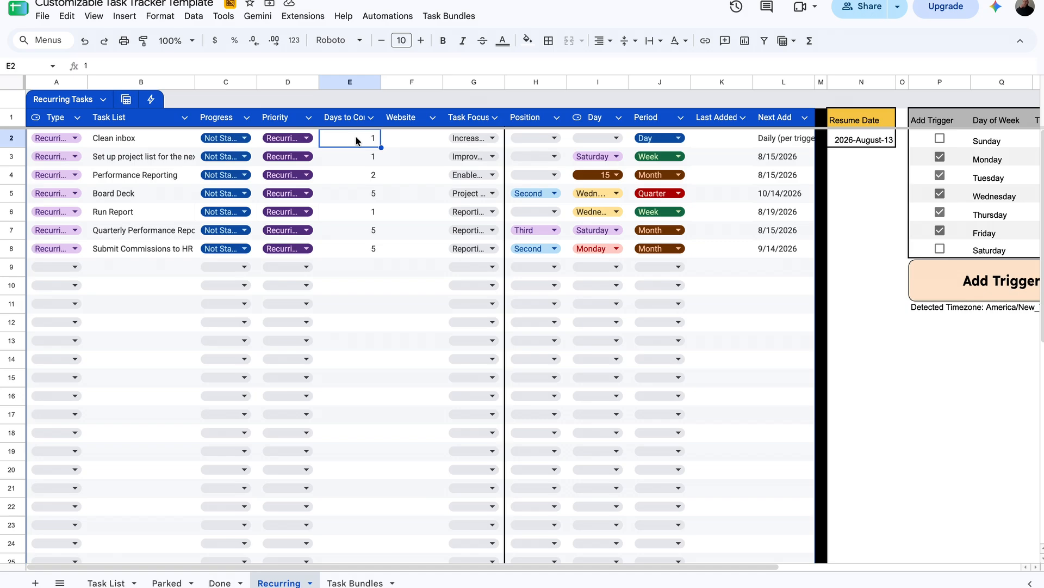
click(362, 181)
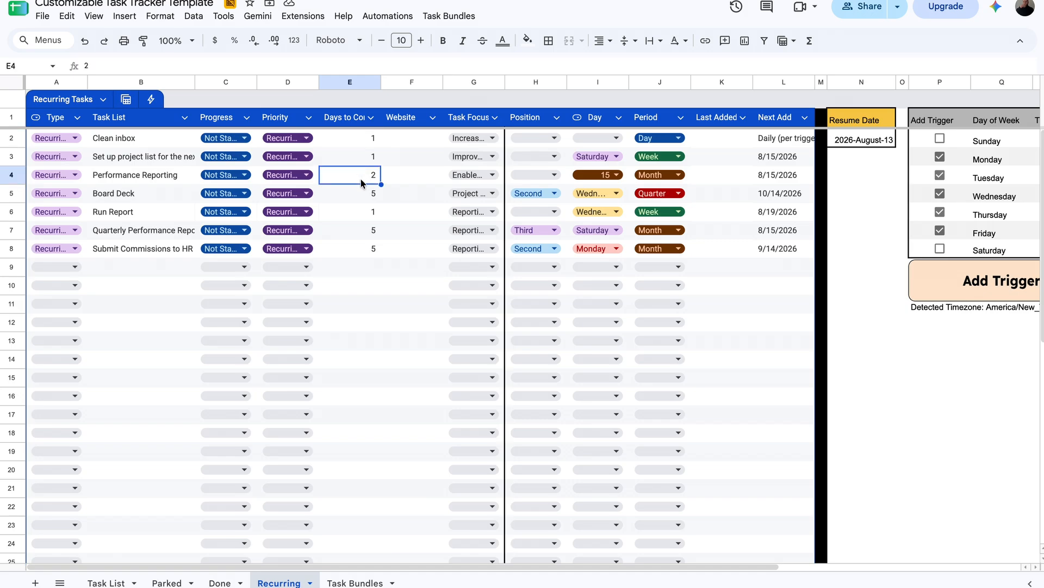
click(410, 151)
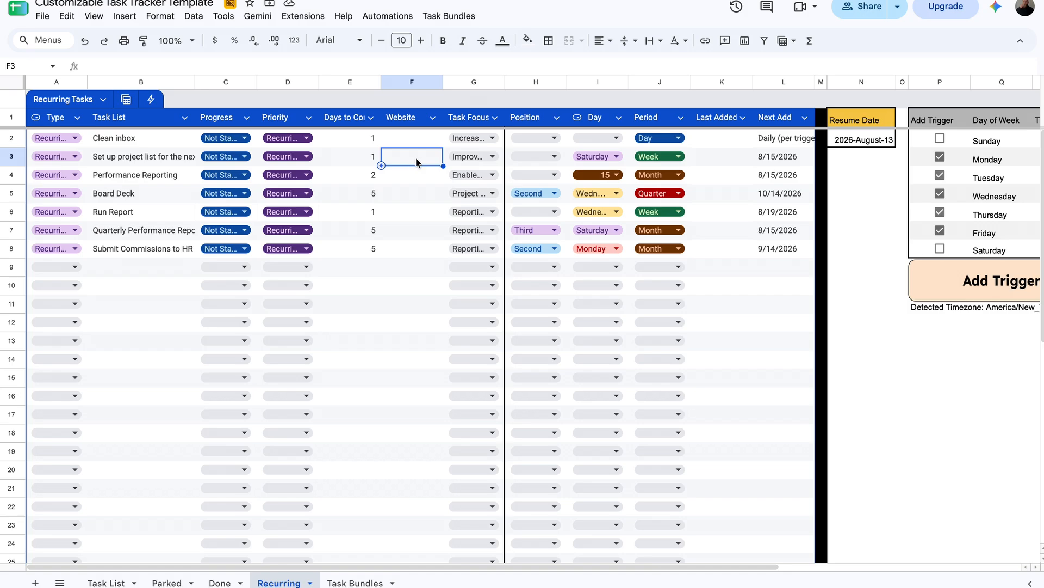
click(476, 155)
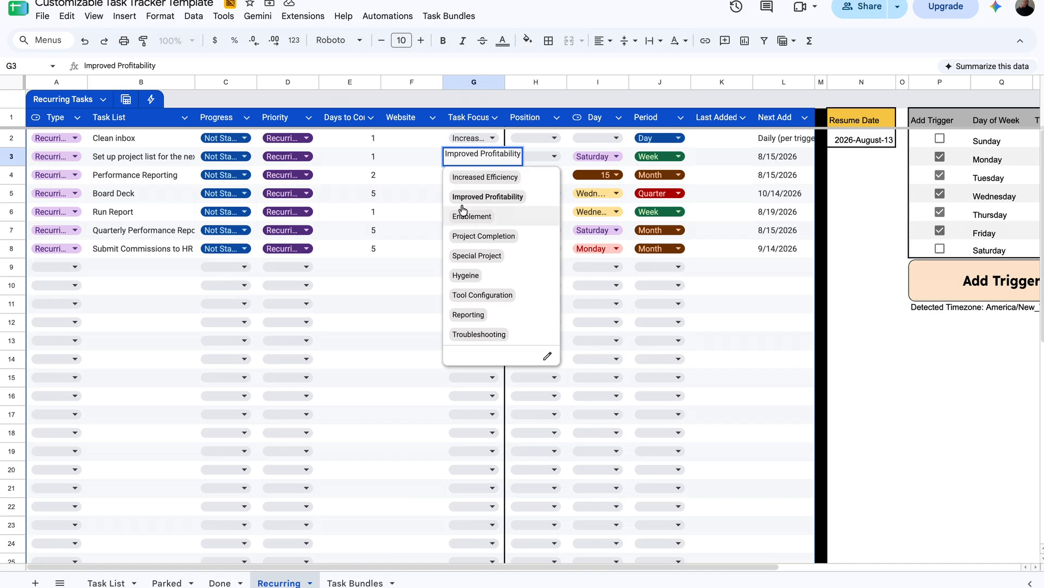
click(410, 164)
scroll(410, 164, right, 6)
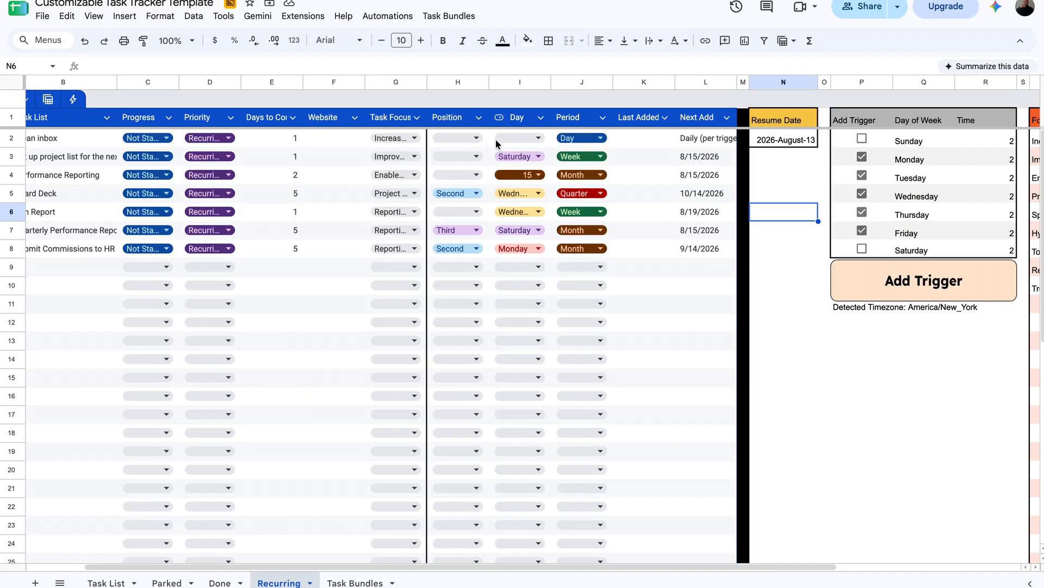
click(523, 119)
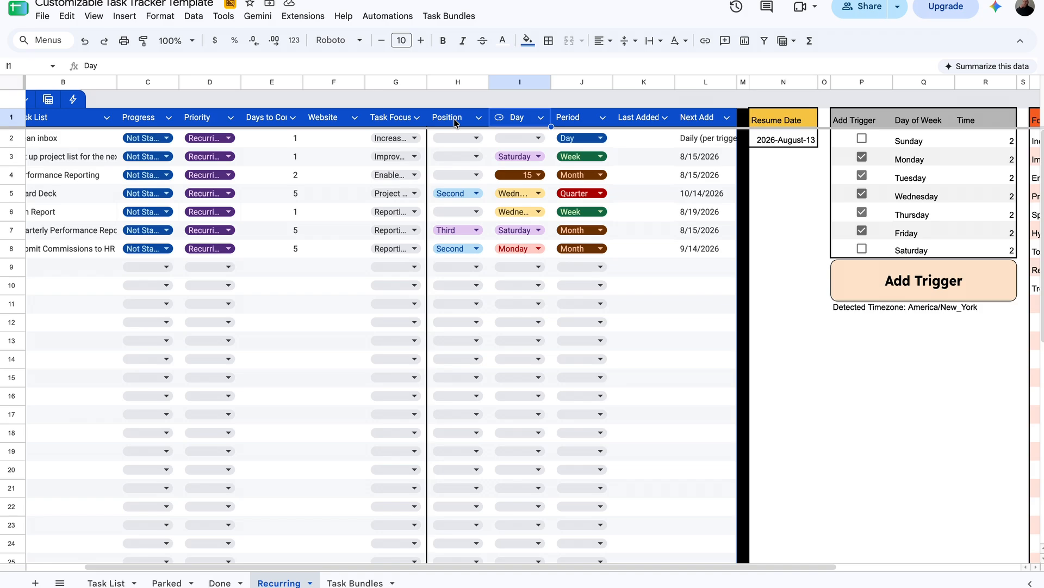
click(455, 122)
click(510, 120)
click(576, 121)
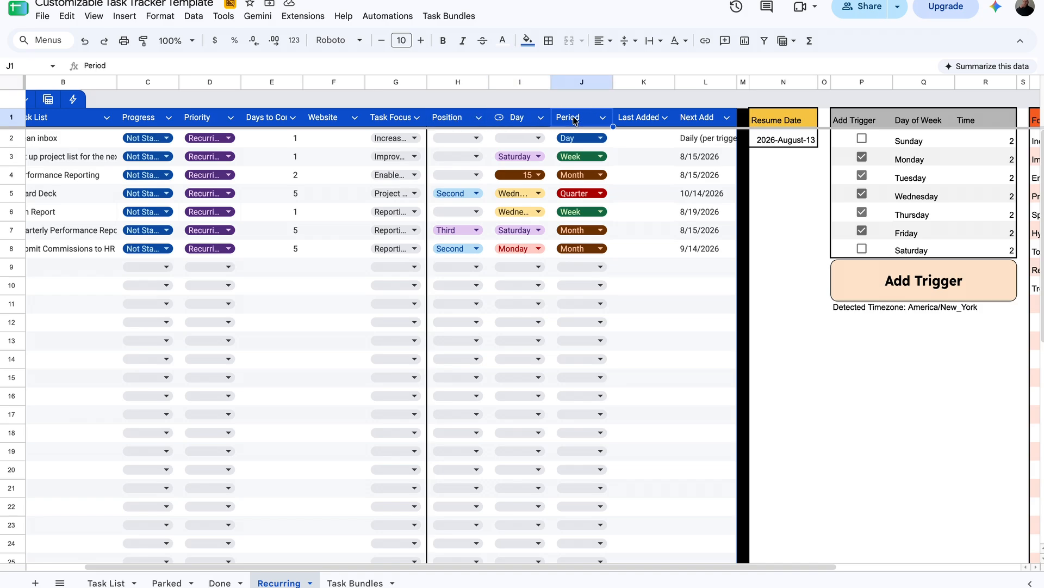
click(670, 159)
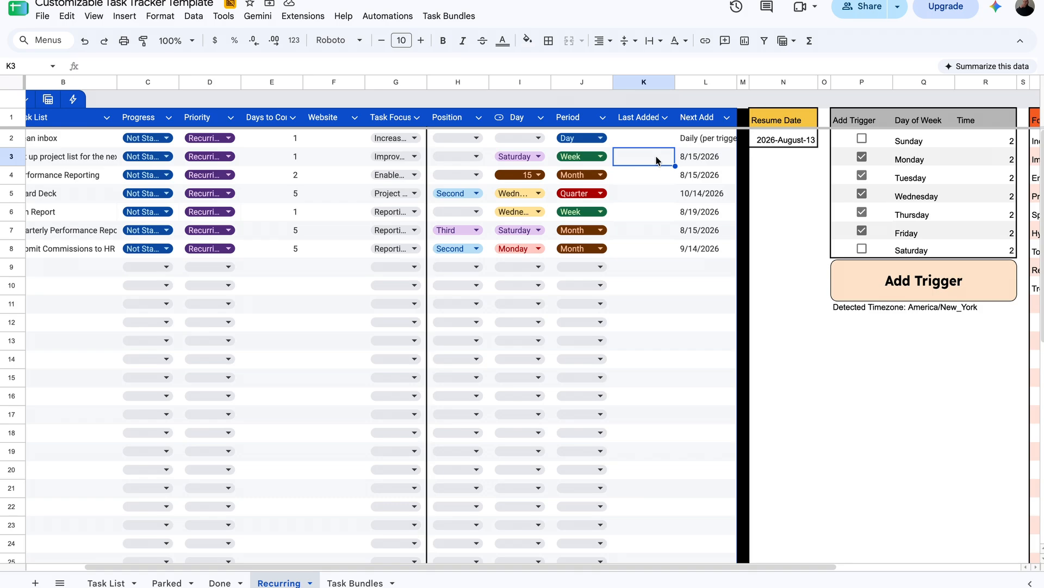
click(600, 138)
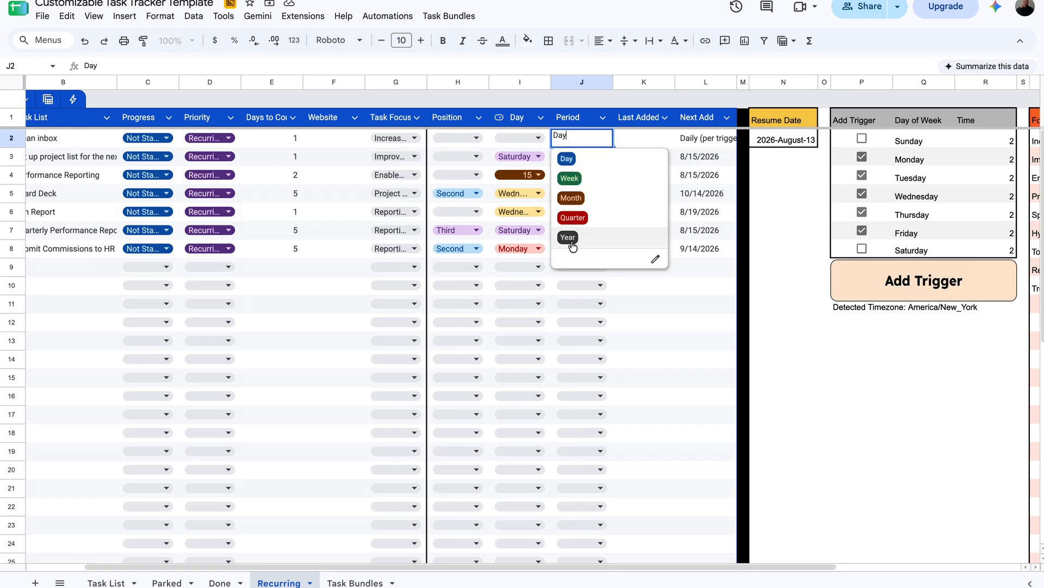
click(646, 141)
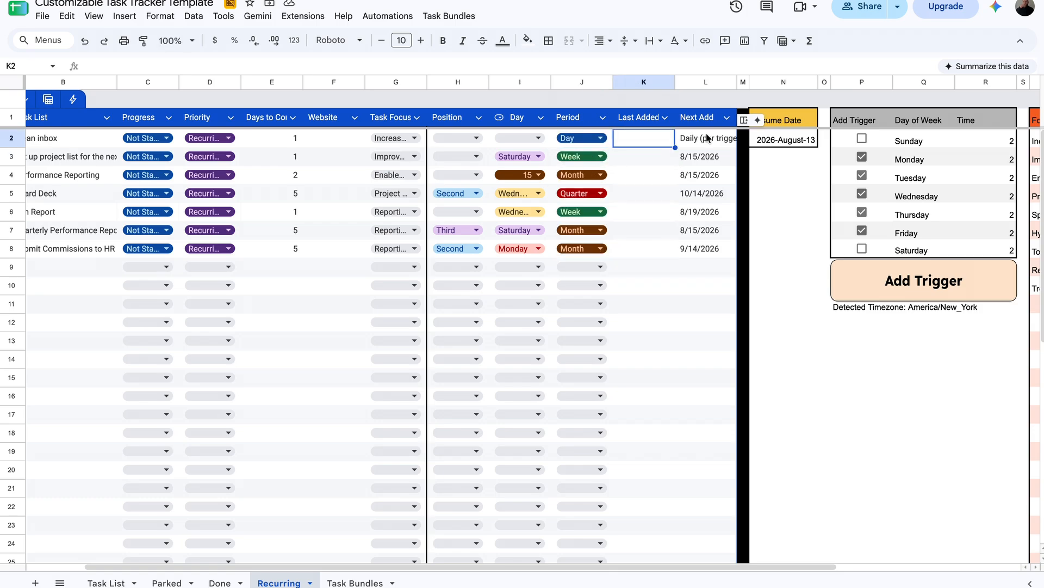
click(675, 144)
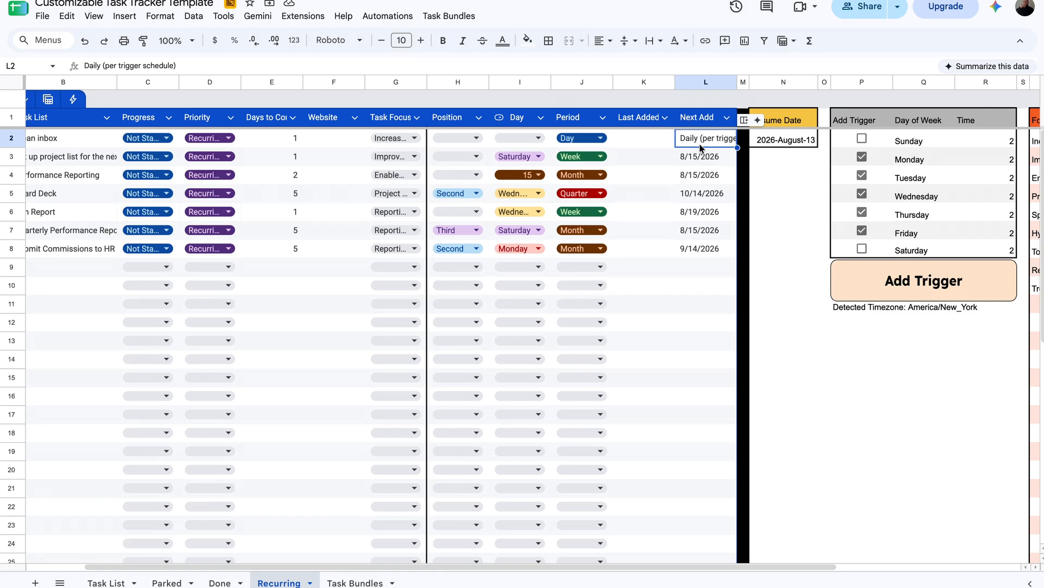
click(598, 156)
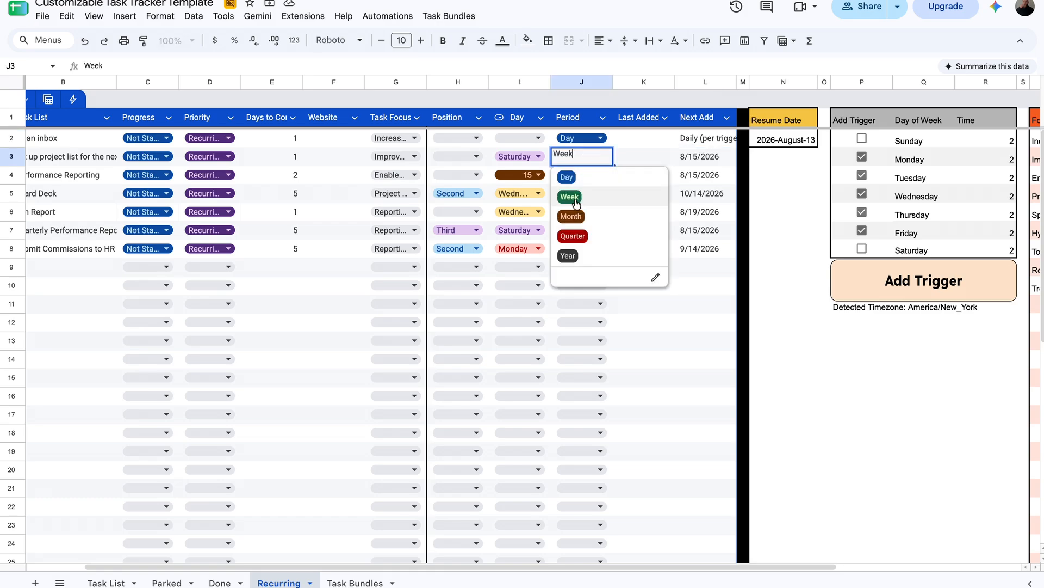
click(530, 158)
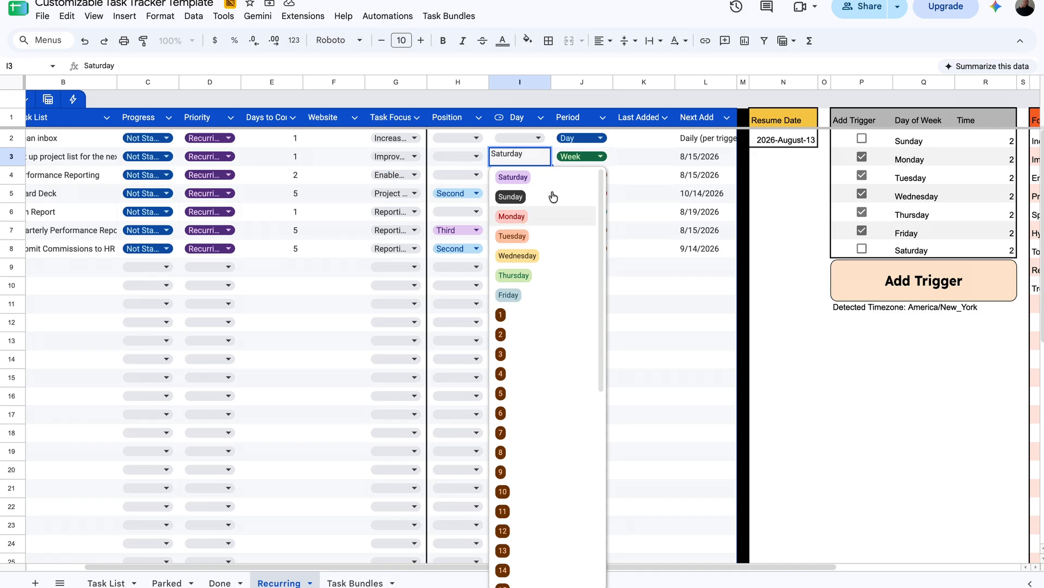
click(642, 157)
click(578, 175)
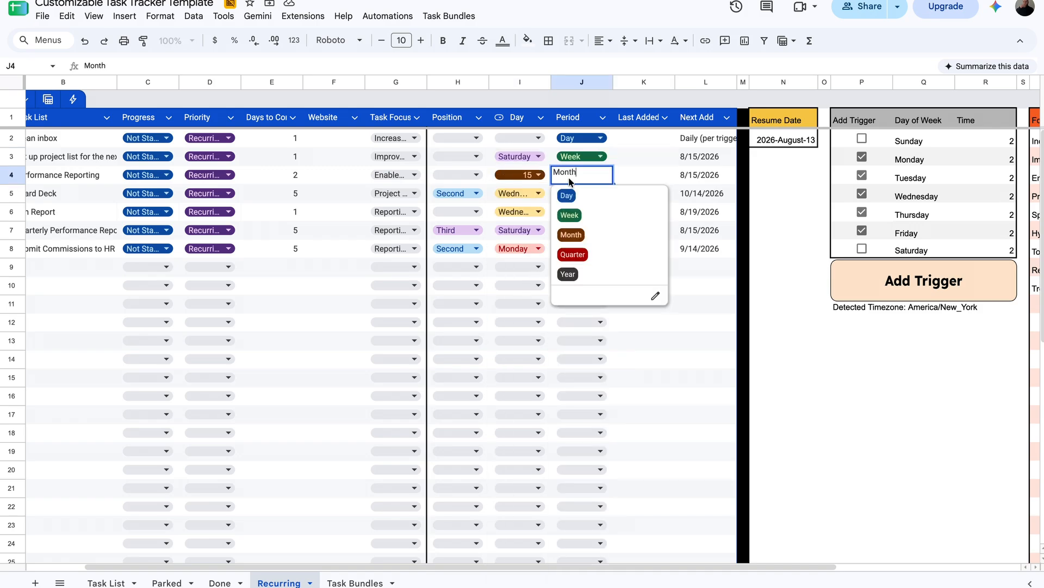
click(534, 175)
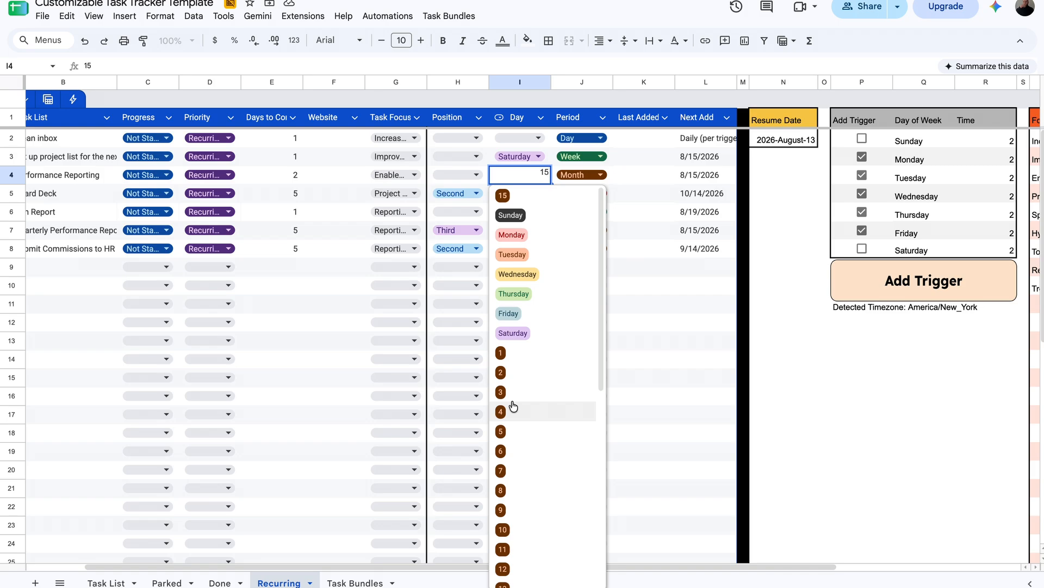
scroll(513, 407, down, 7)
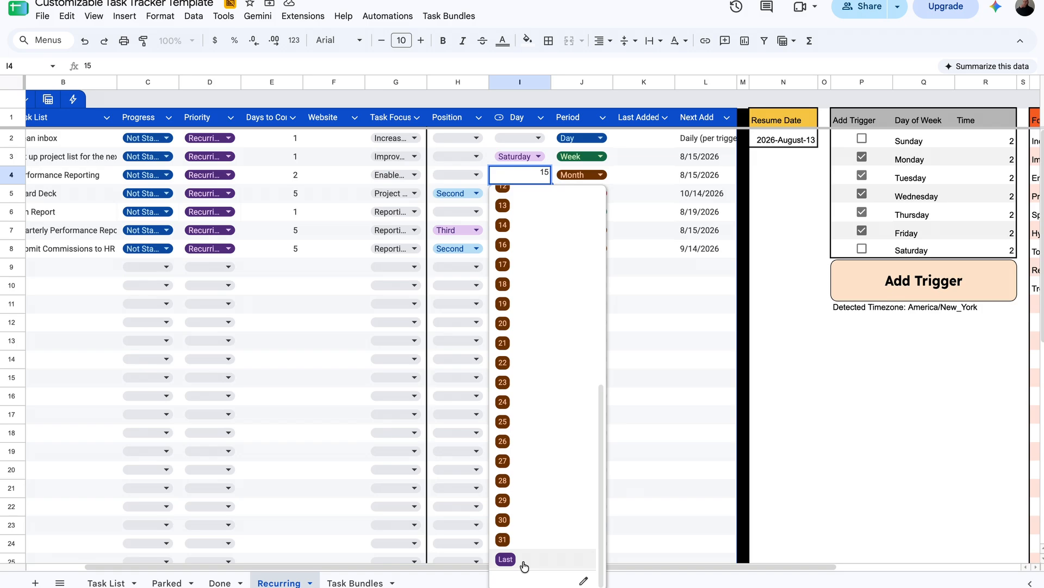
click(693, 178)
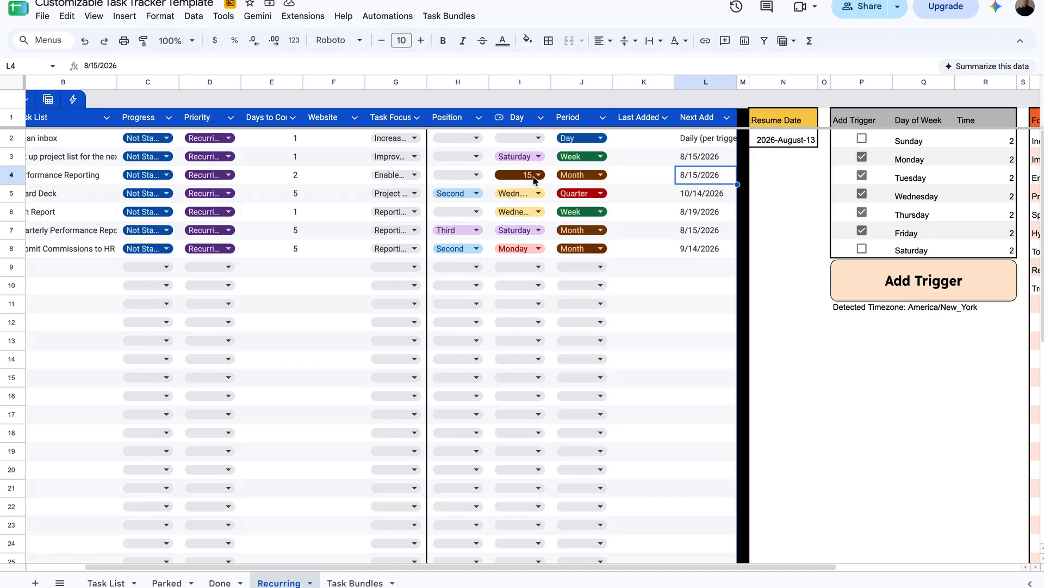
click(533, 177)
click(676, 183)
click(655, 181)
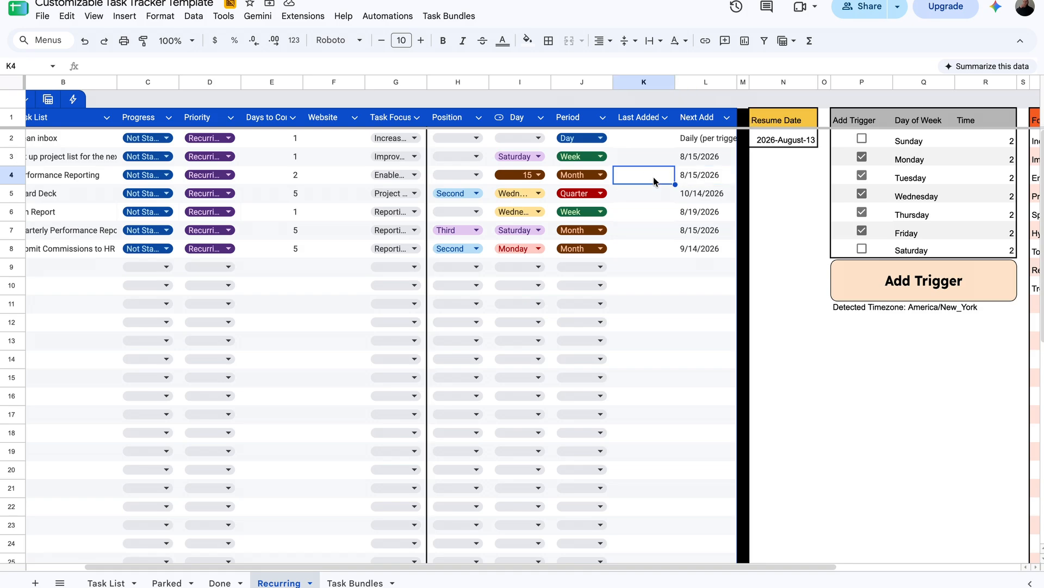
click(598, 194)
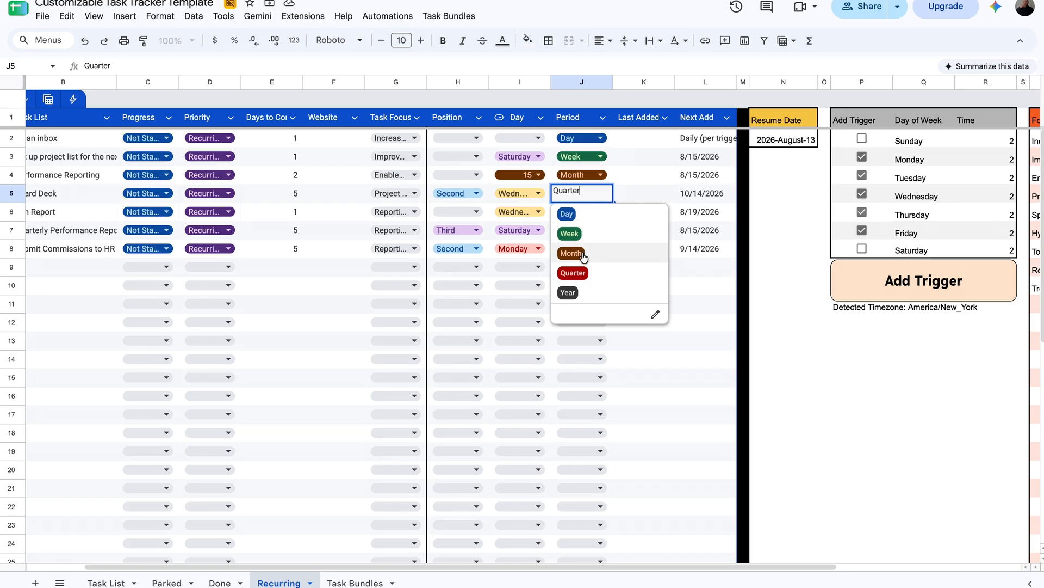
Give Board Deck period Month, position Third and day Saturday, checking its Next Add date
click(584, 254)
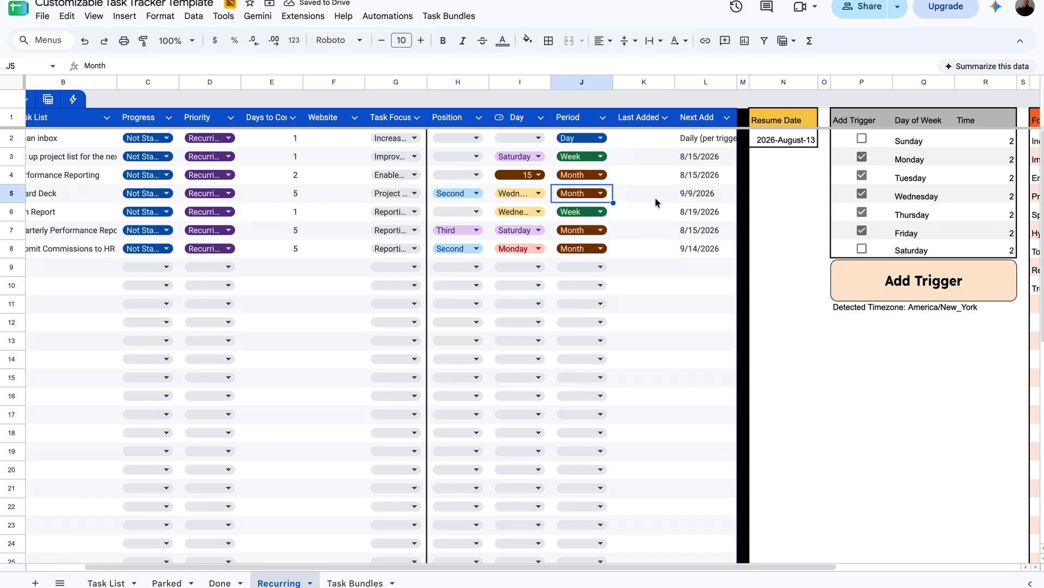
click(708, 203)
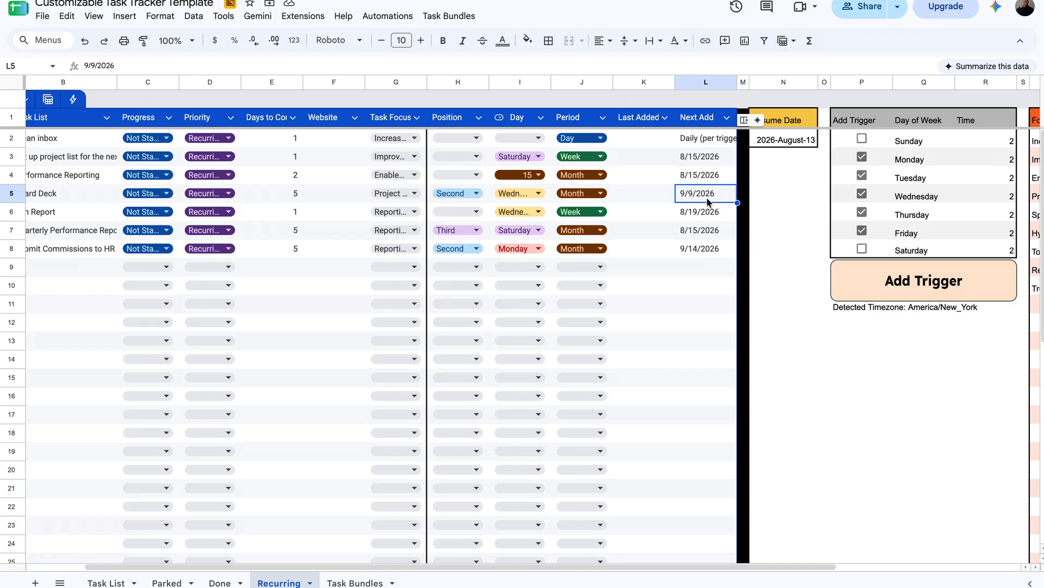
click(460, 194)
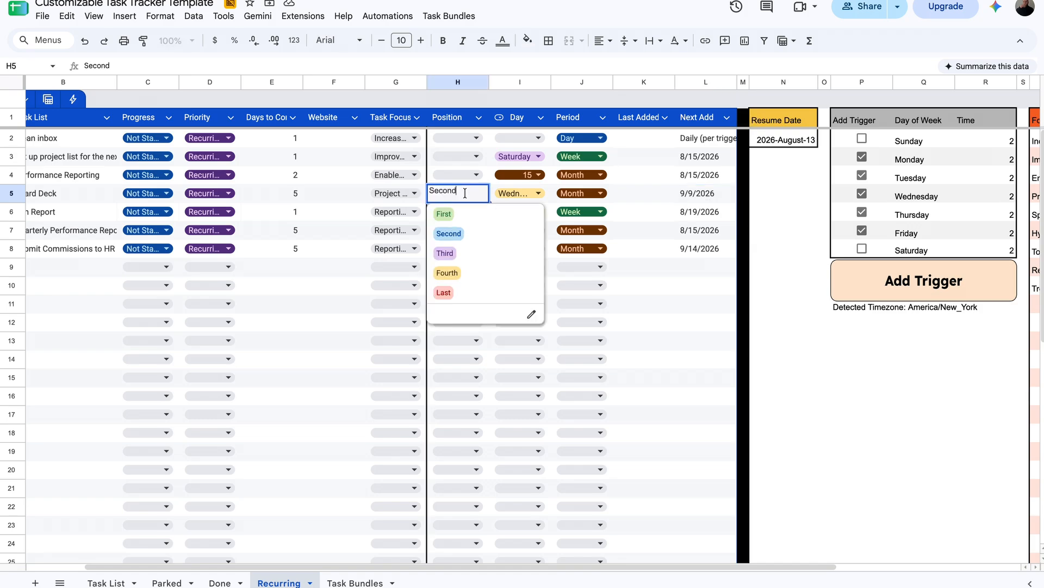
click(446, 256)
click(523, 194)
click(513, 332)
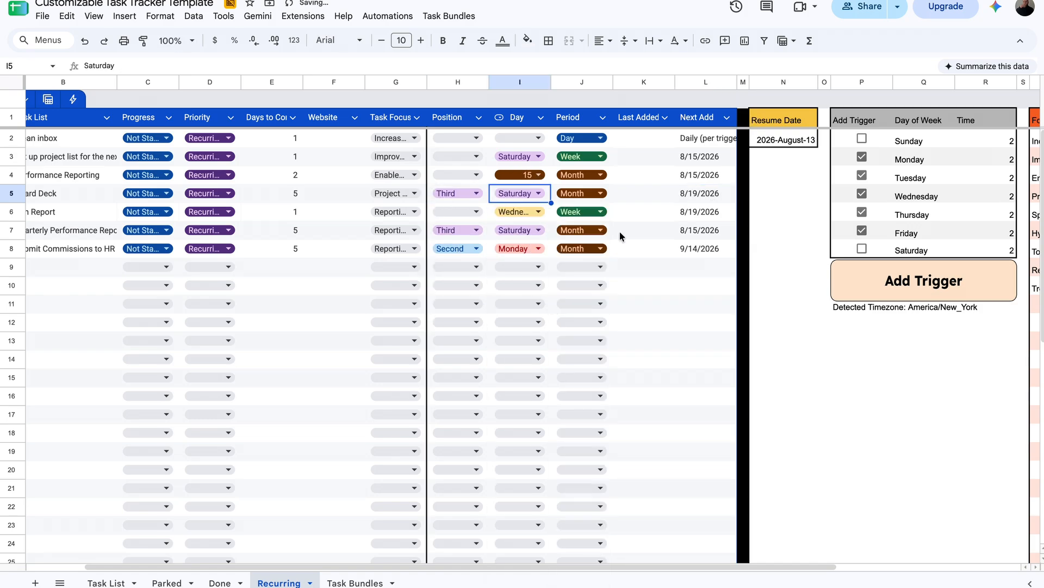
click(715, 197)
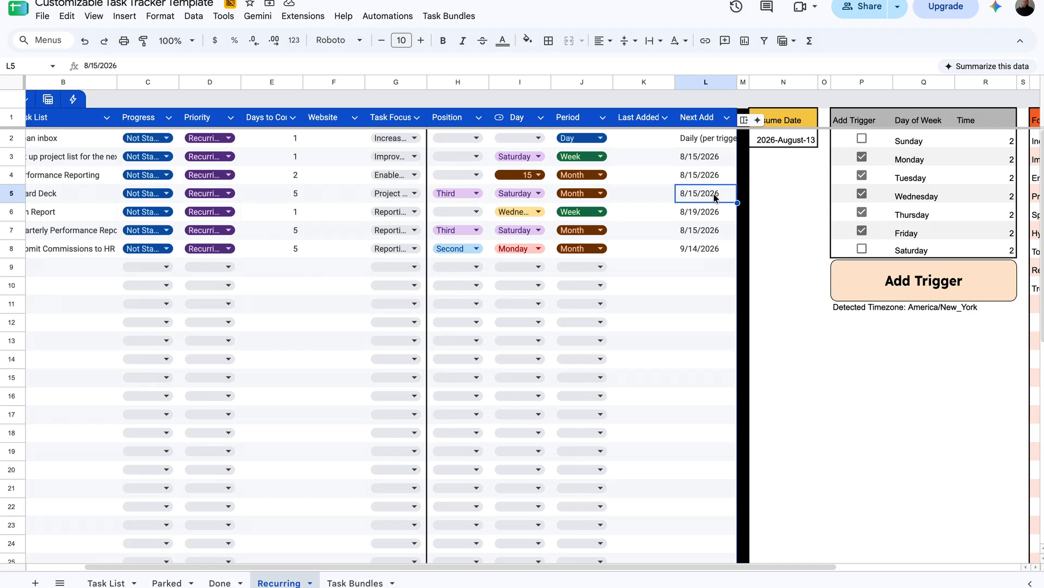
click(633, 197)
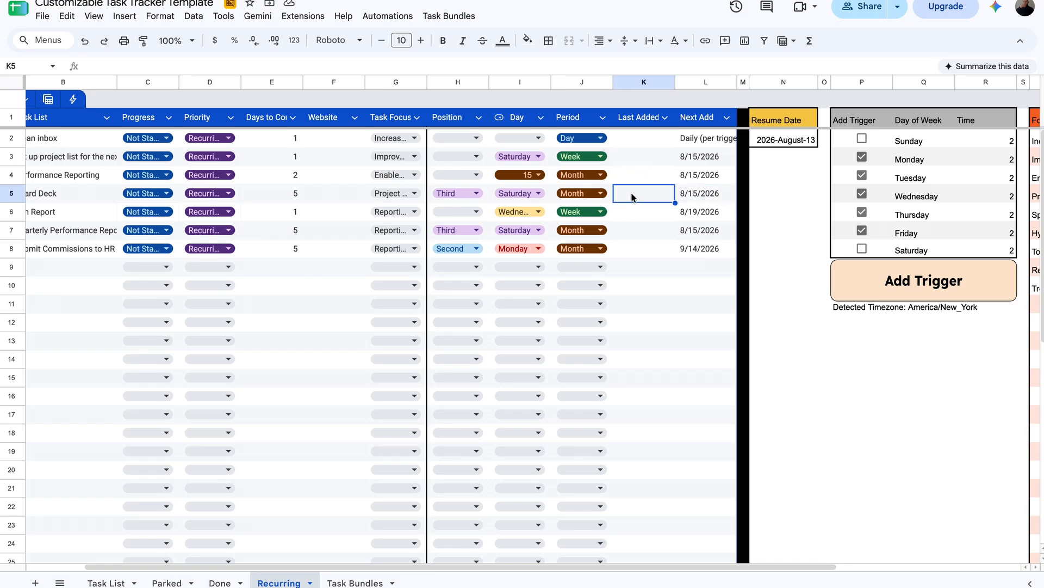
Change Board Deck's period to Quarter for a Next Add of 10/17/2026, keeping position Third
click(600, 194)
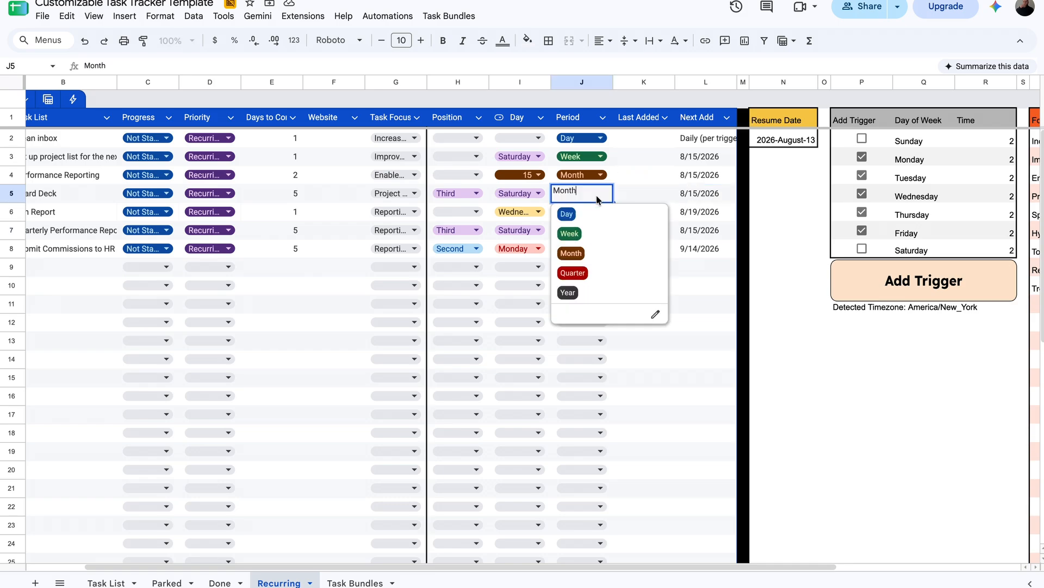
click(574, 273)
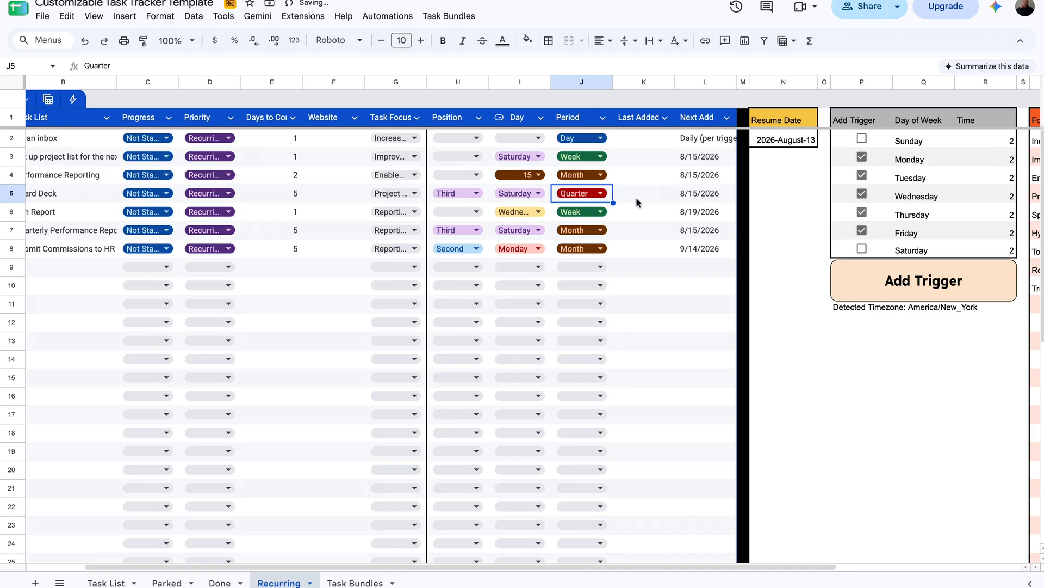
click(710, 200)
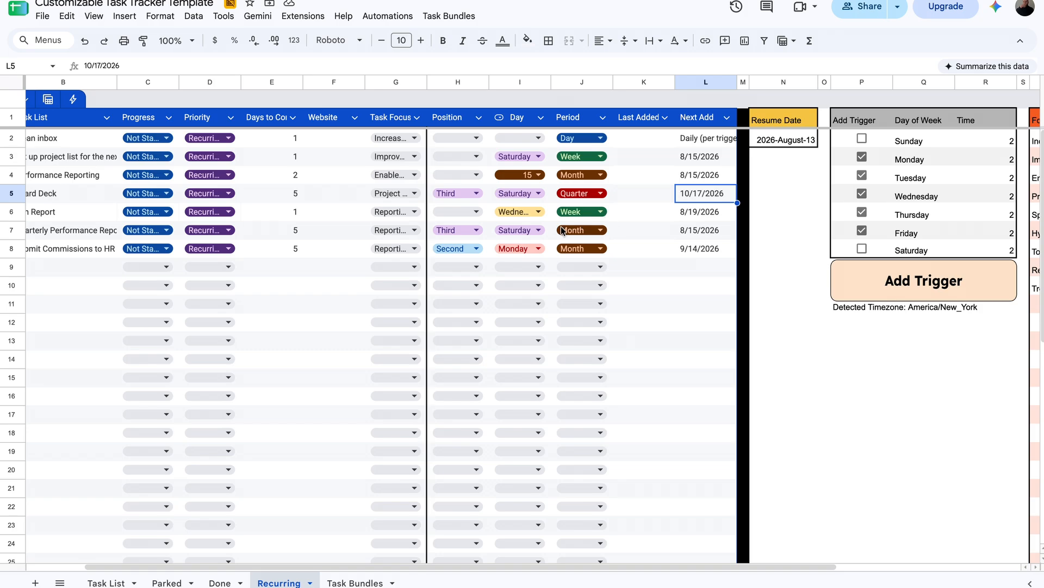
click(526, 220)
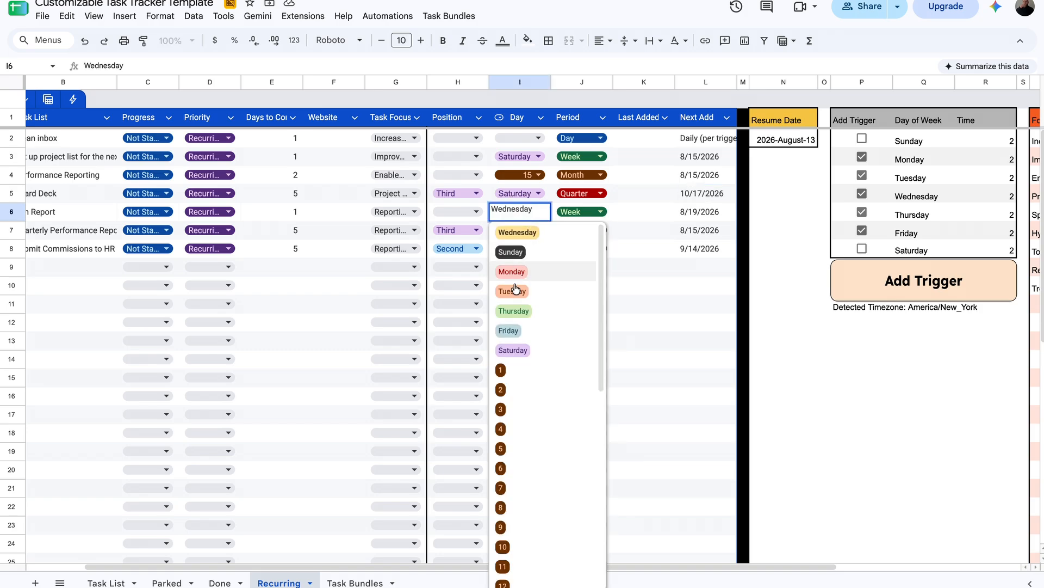
scroll(544, 381, down, 5)
click(670, 176)
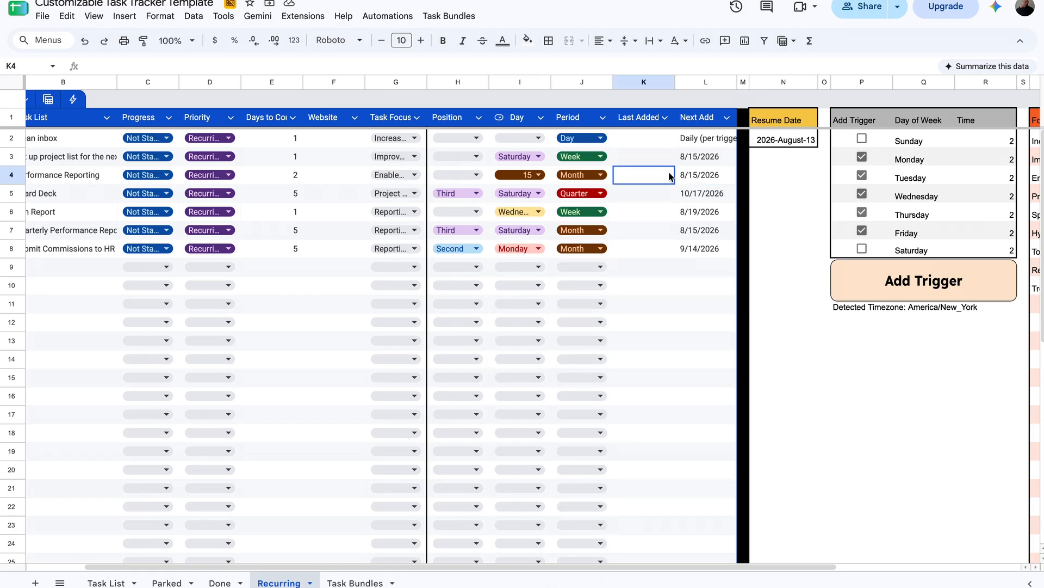
click(462, 194)
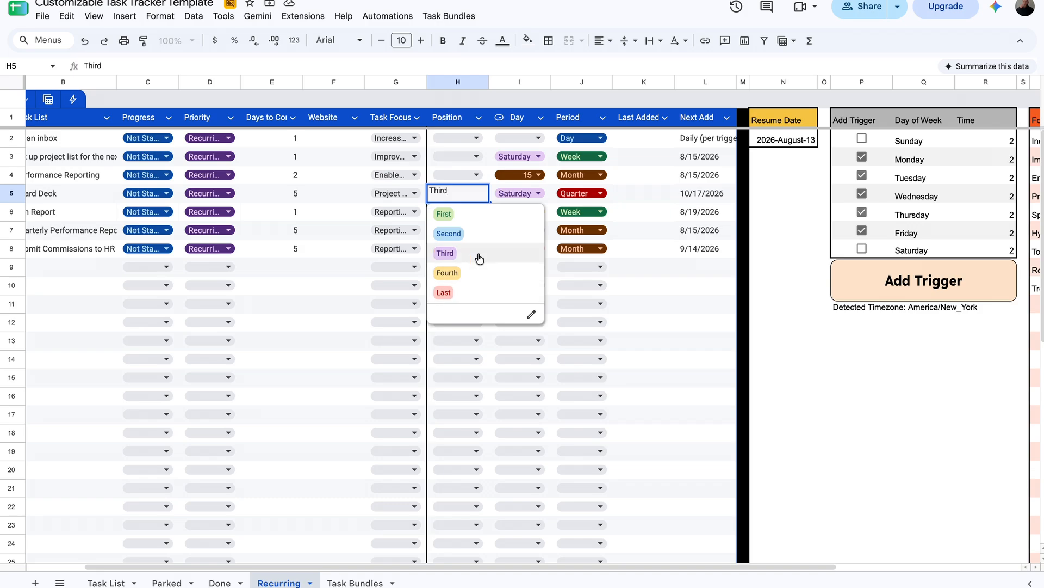
click(657, 251)
scroll(650, 196, left, 1)
key(Up)
key(Right)
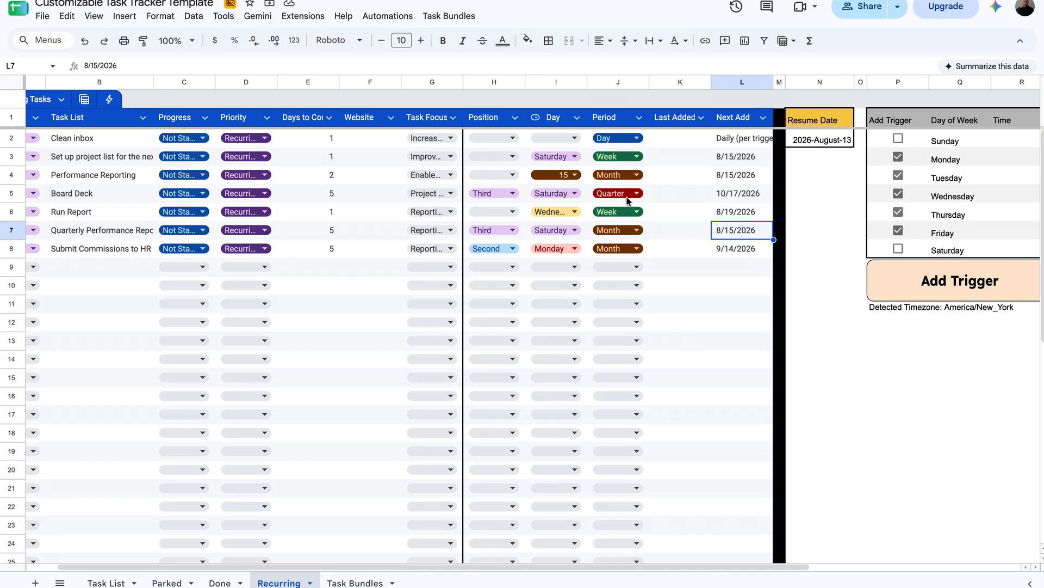
Change the Resume Date from 2026-August-13 to August 31, 2026 with the date picker
click(826, 144)
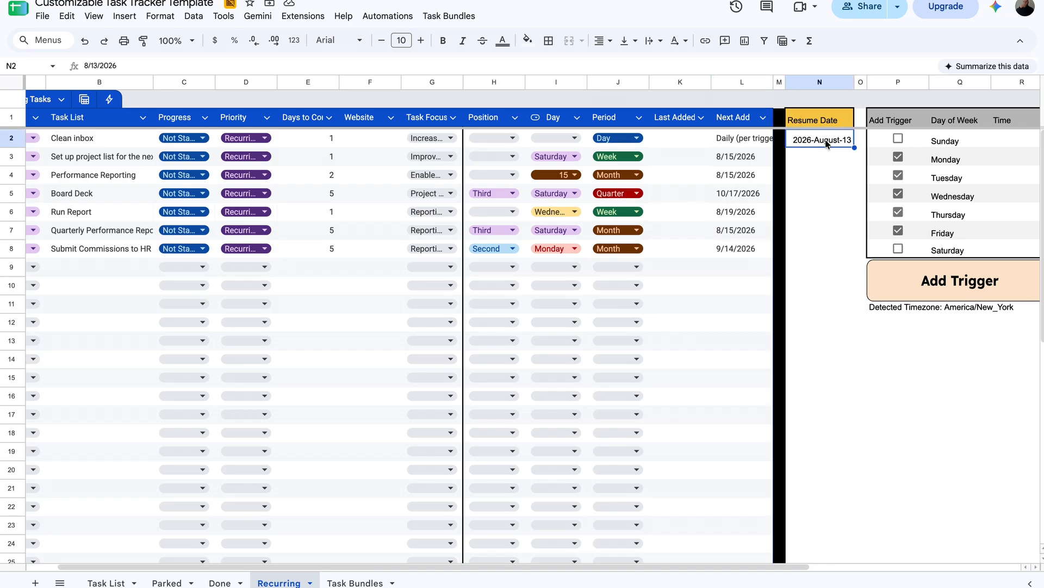
double_click(827, 144)
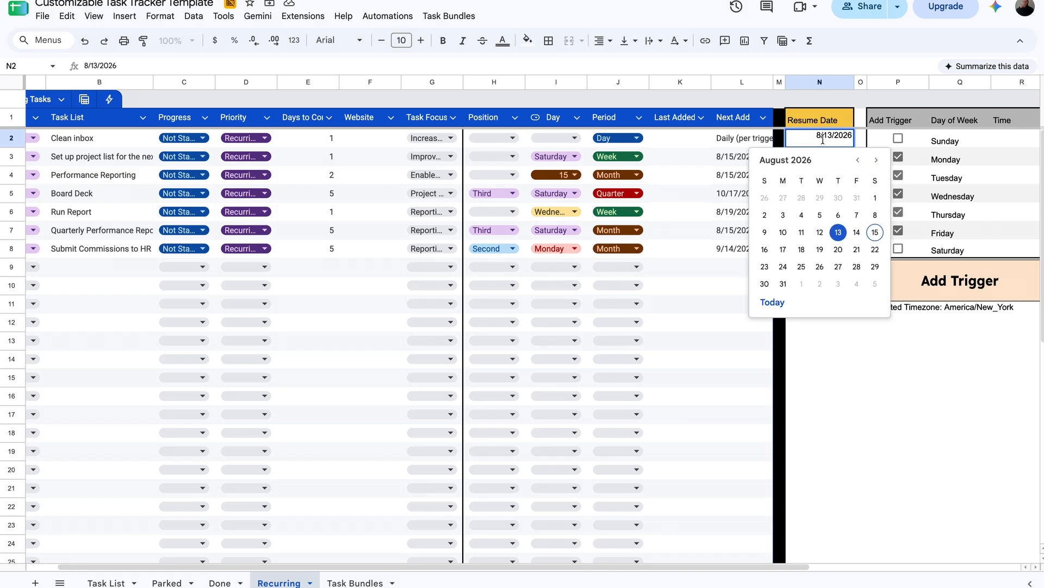
click(783, 283)
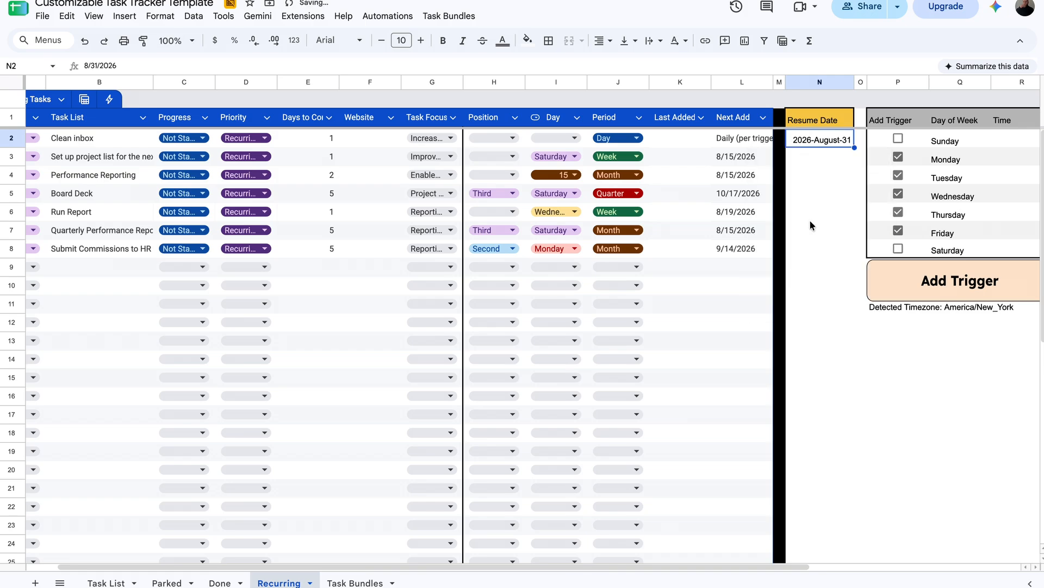
click(812, 216)
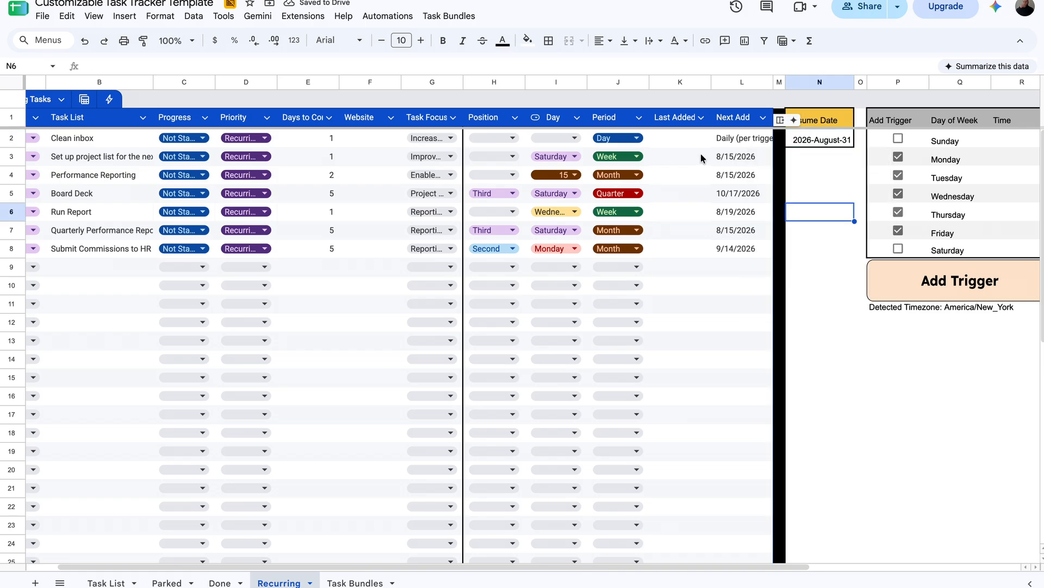
click(802, 141)
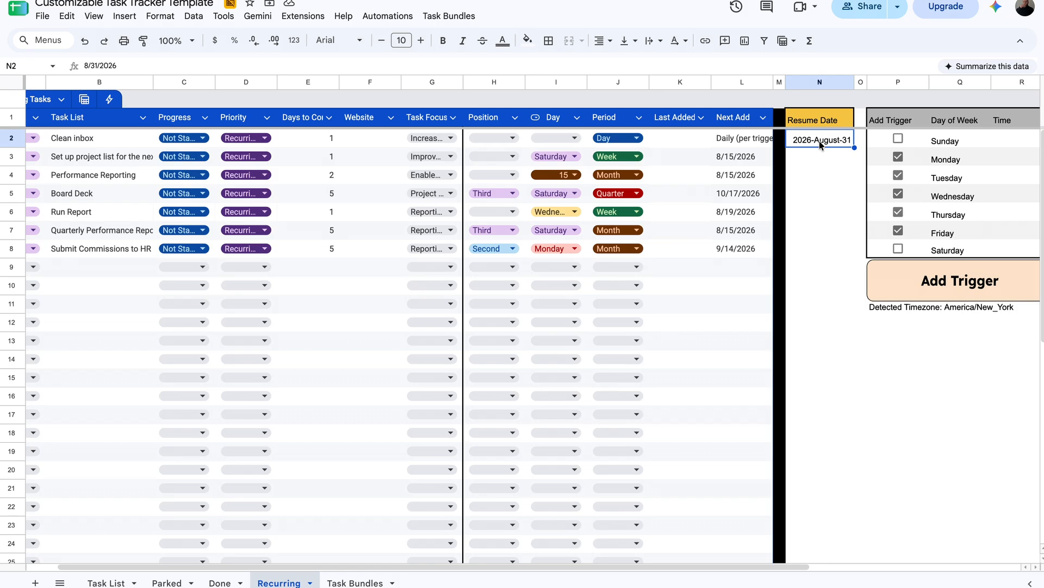
Try the Date number format on the Resume Date, then undo it back to 2026-August-31
click(296, 44)
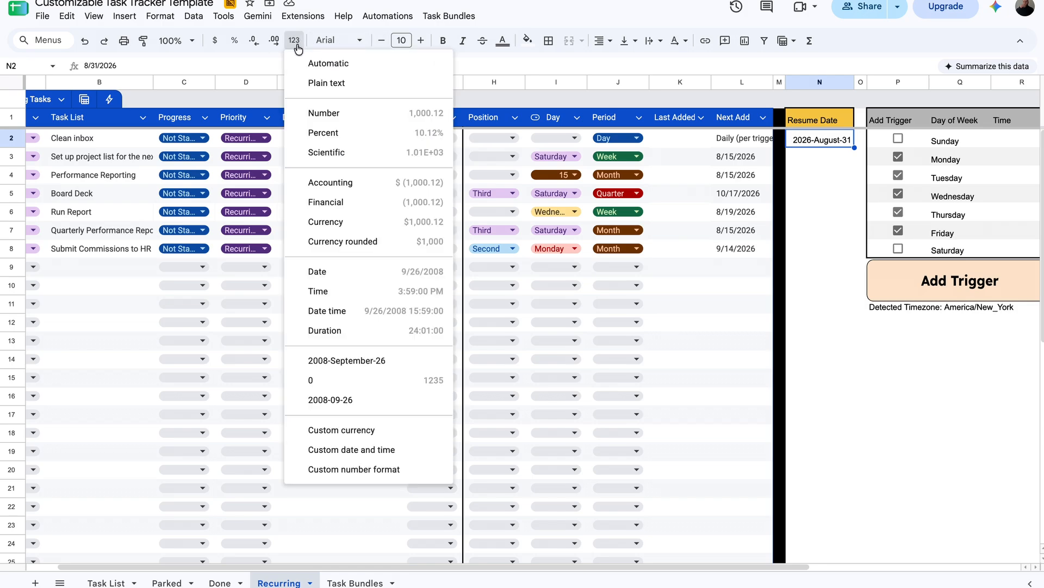
click(349, 272)
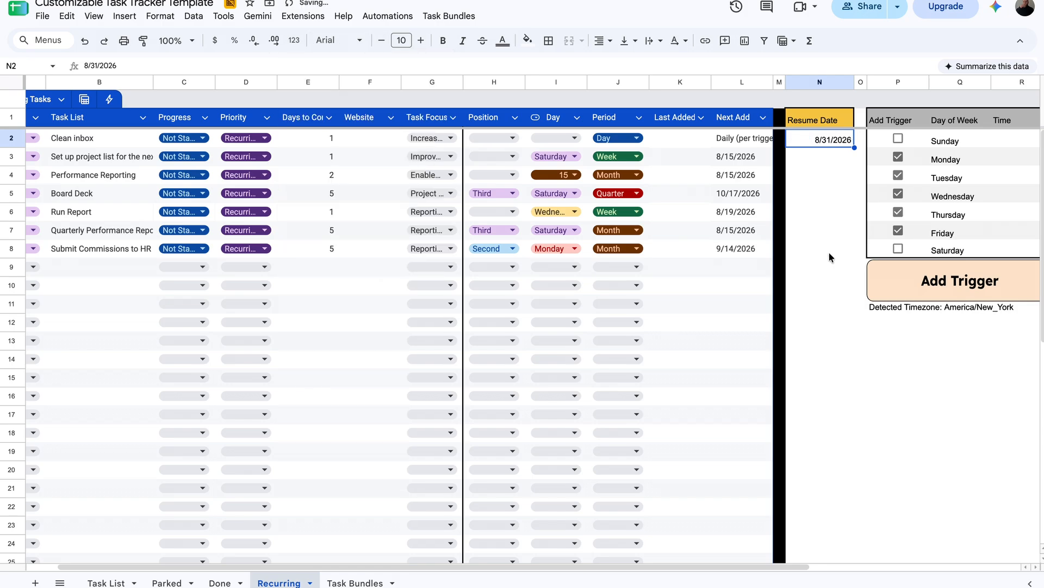
key(ctrl+z)
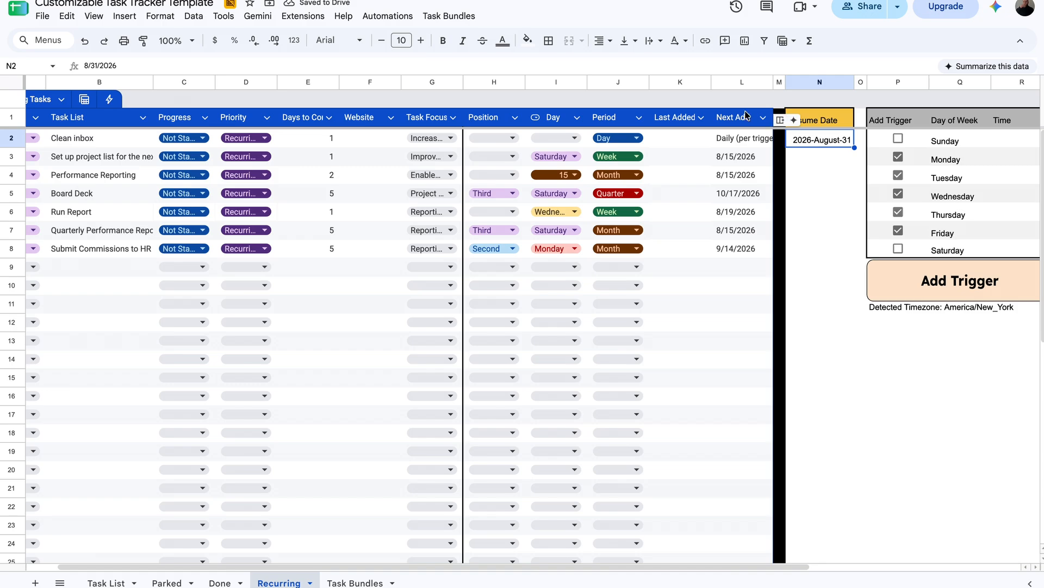
click(387, 16)
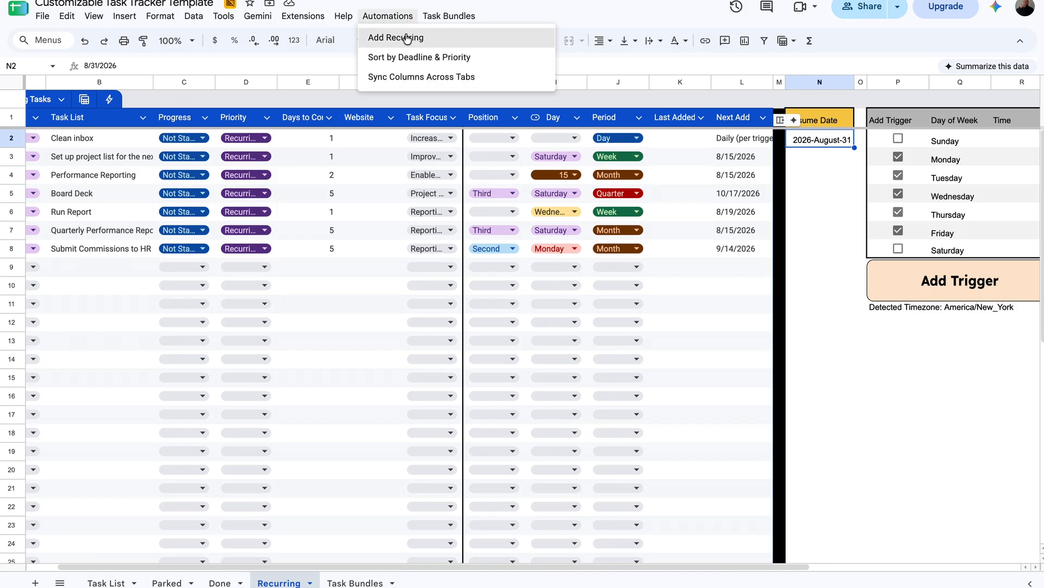
Run Add Recurring and dismiss the notice that tasks are paused until 08/31/2026
click(407, 38)
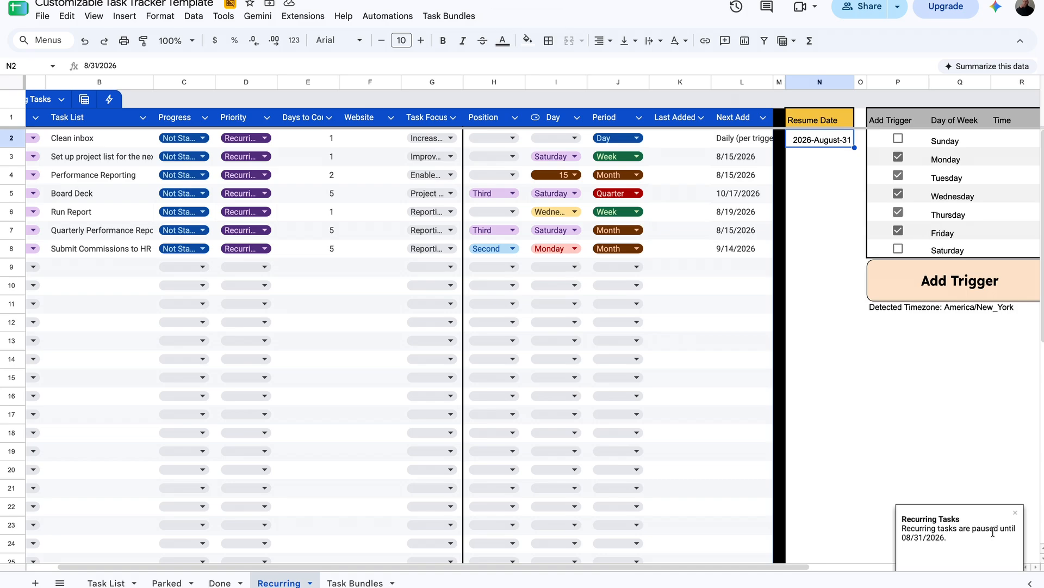
click(860, 304)
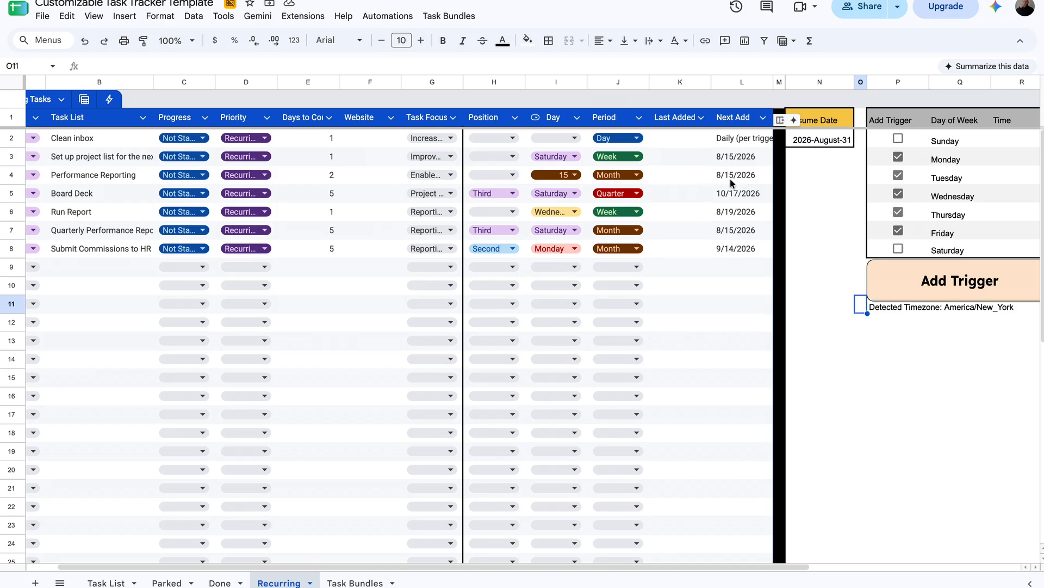
click(736, 141)
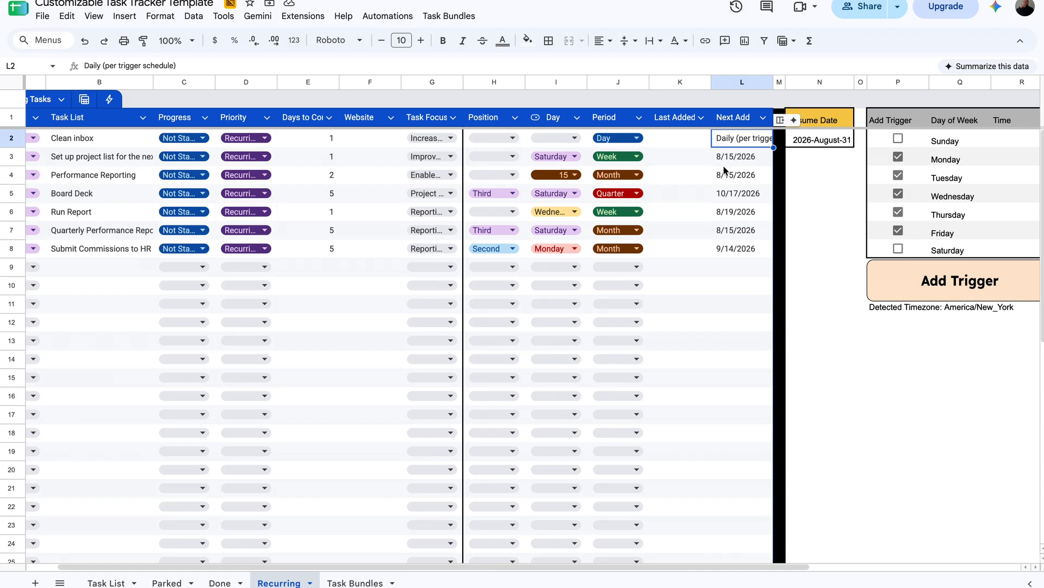
click(735, 158)
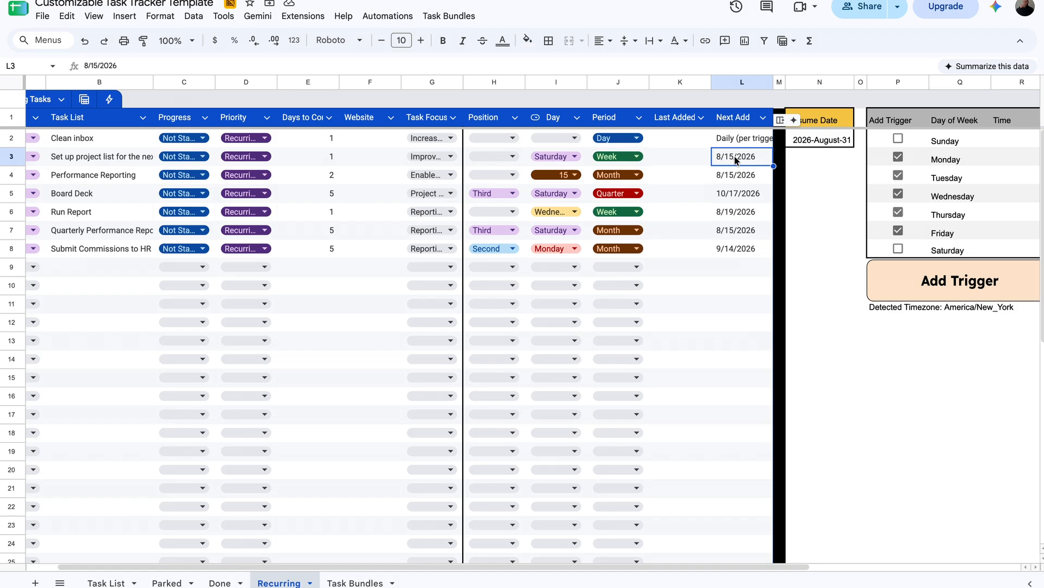
click(791, 163)
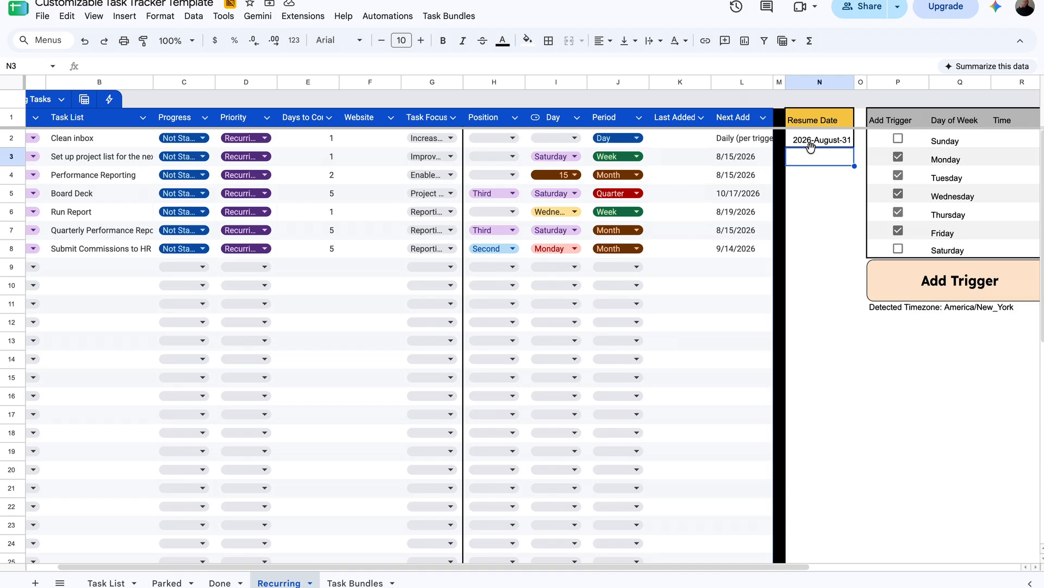
scroll(811, 146, right, 5)
click(698, 164)
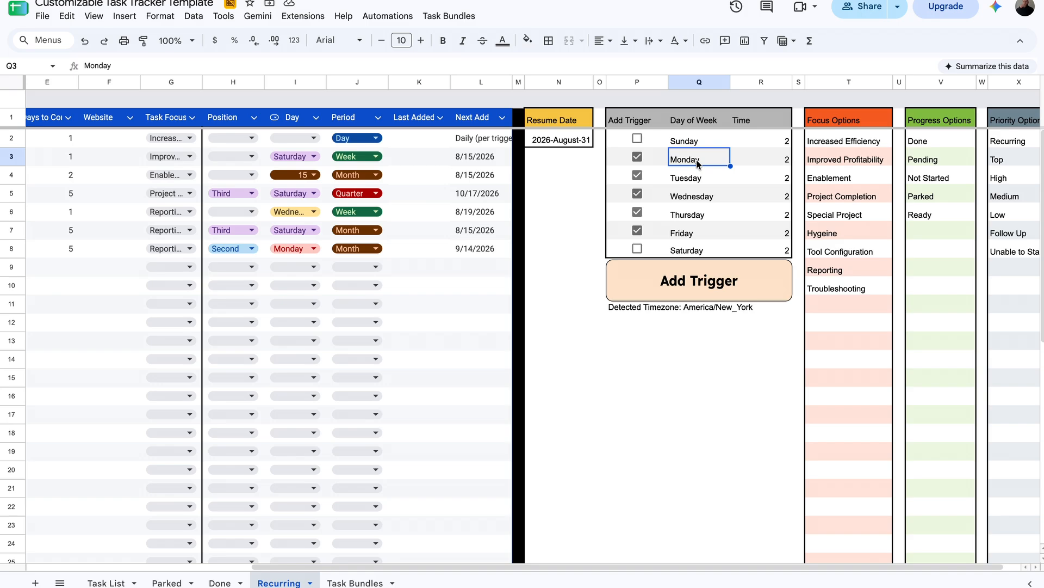
click(697, 145)
click(693, 159)
click(689, 235)
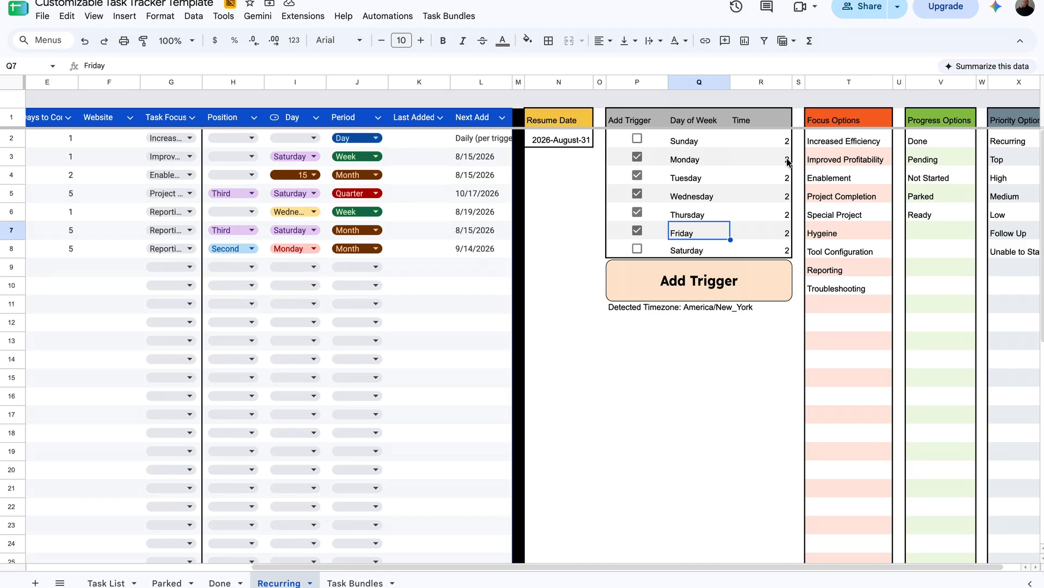
click(785, 178)
click(782, 196)
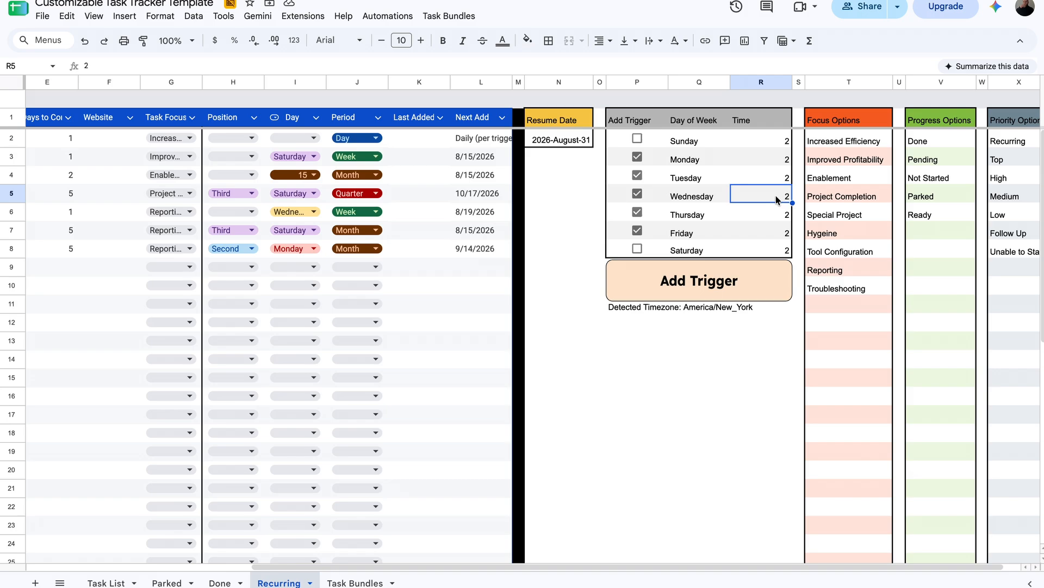
click(653, 310)
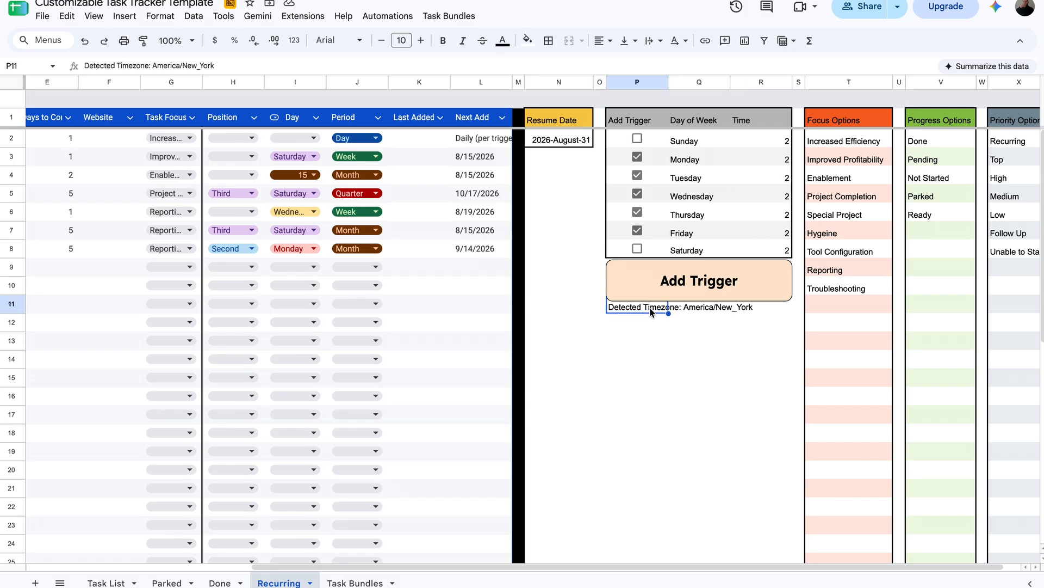
Save the recurring-task trigger on the Eastern Australia (Sydney, Melbourne) timezone instead of the detected one
click(42, 16)
click(87, 393)
click(688, 288)
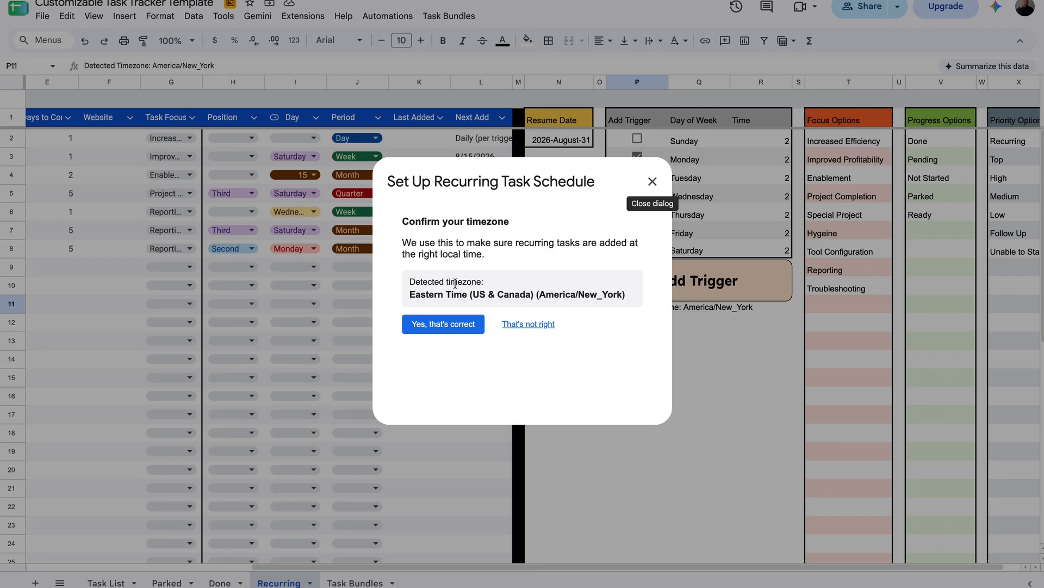
click(544, 324)
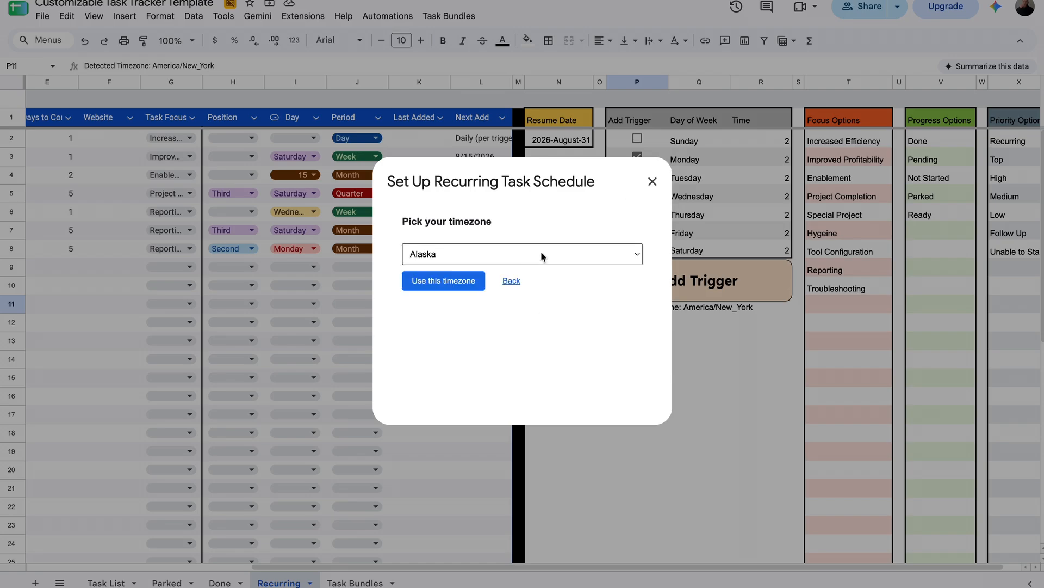
click(559, 258)
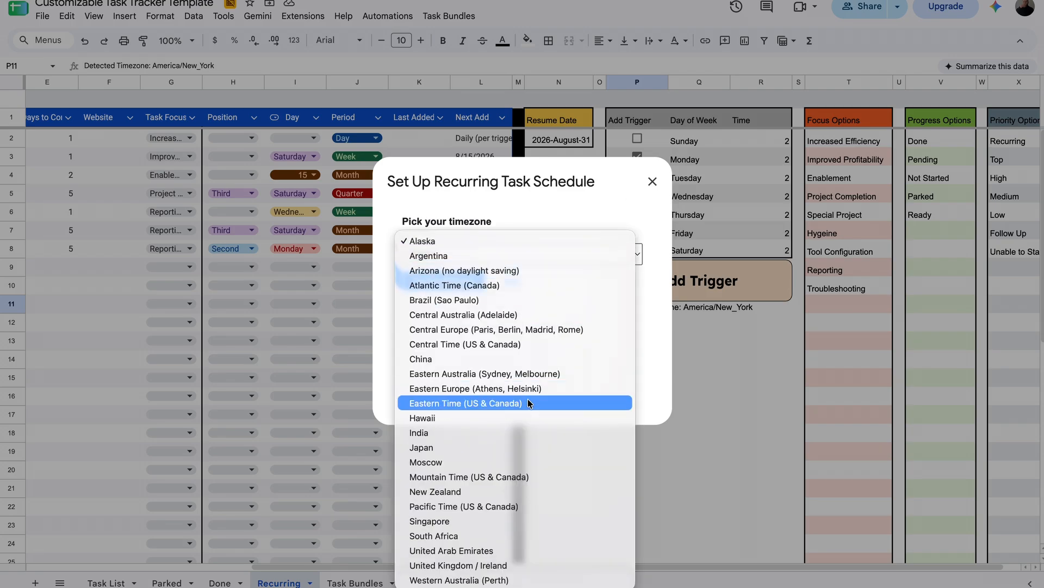
click(550, 375)
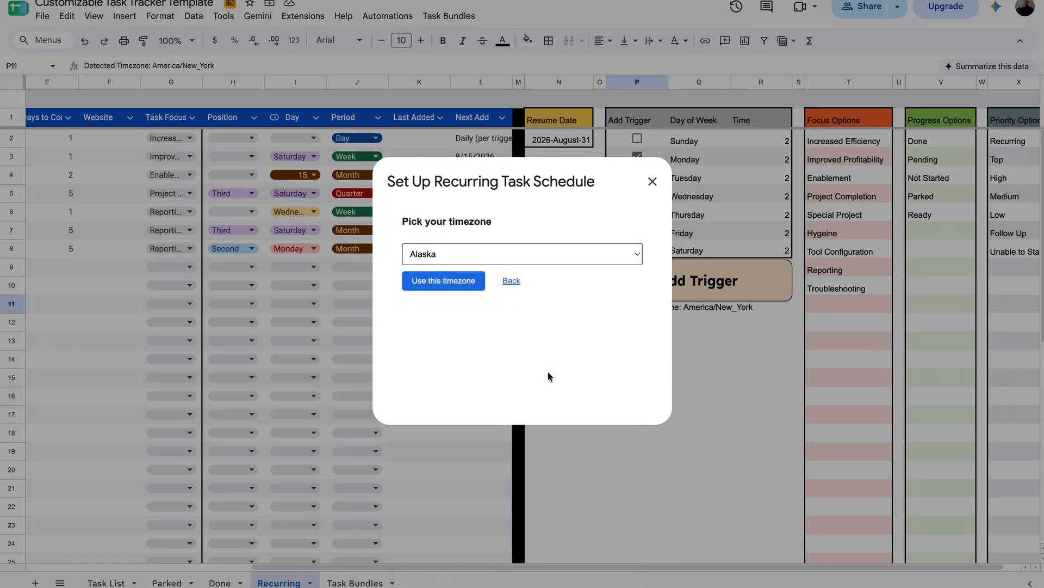
click(444, 281)
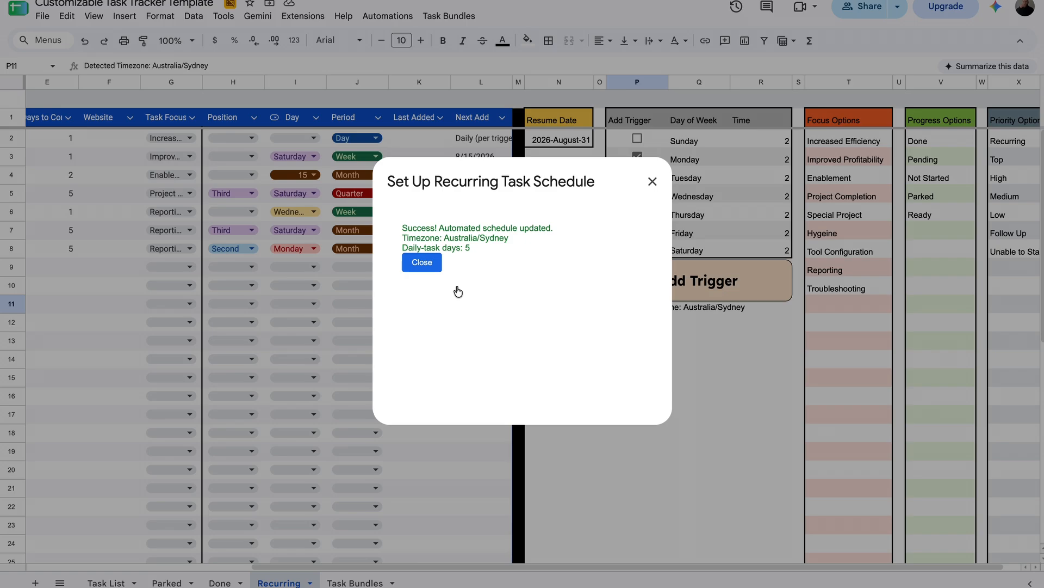
click(422, 262)
Review the spreadsheet's Time zone choices in File > Settings
click(43, 16)
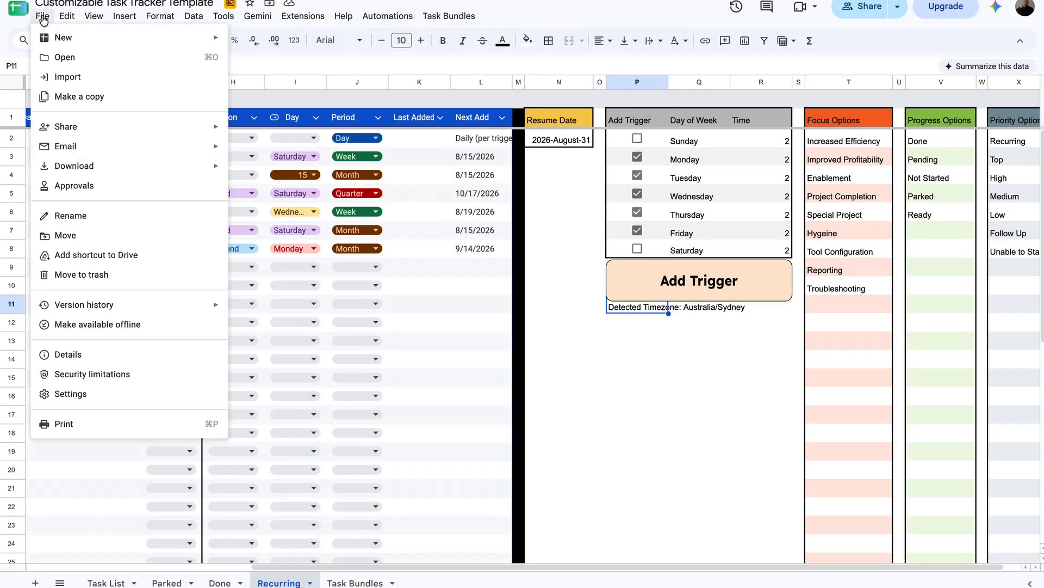
click(93, 391)
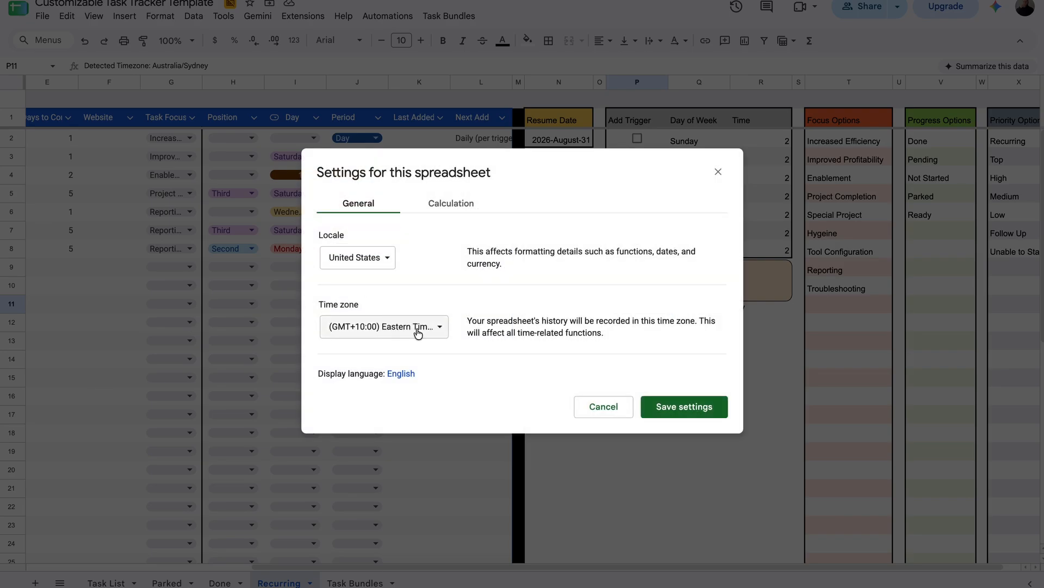
click(435, 330)
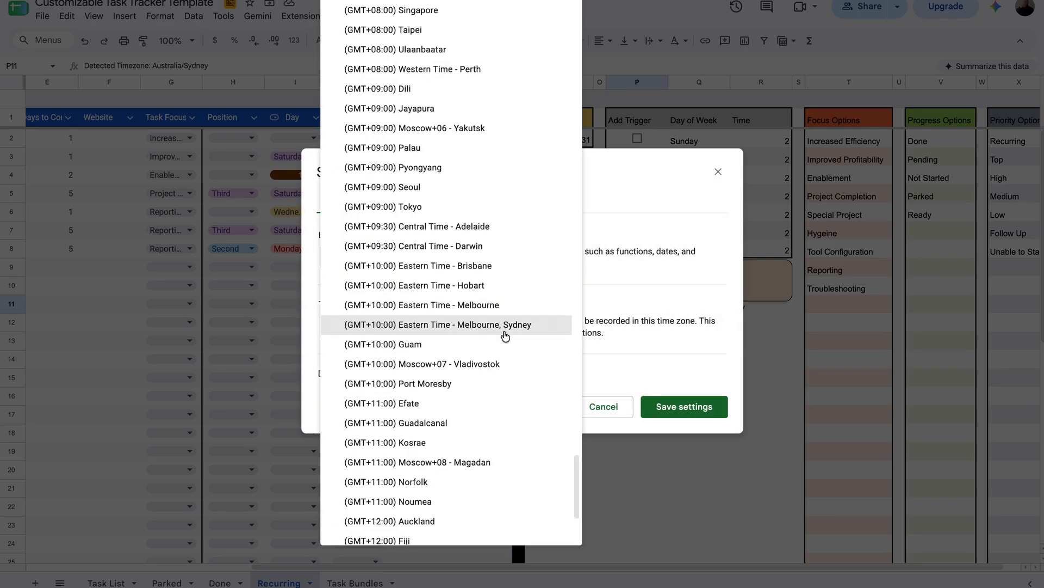
click(609, 406)
Cancel Settings unchanged and re-save the recurring-task trigger accepting the detected America/New_York timezone
click(603, 407)
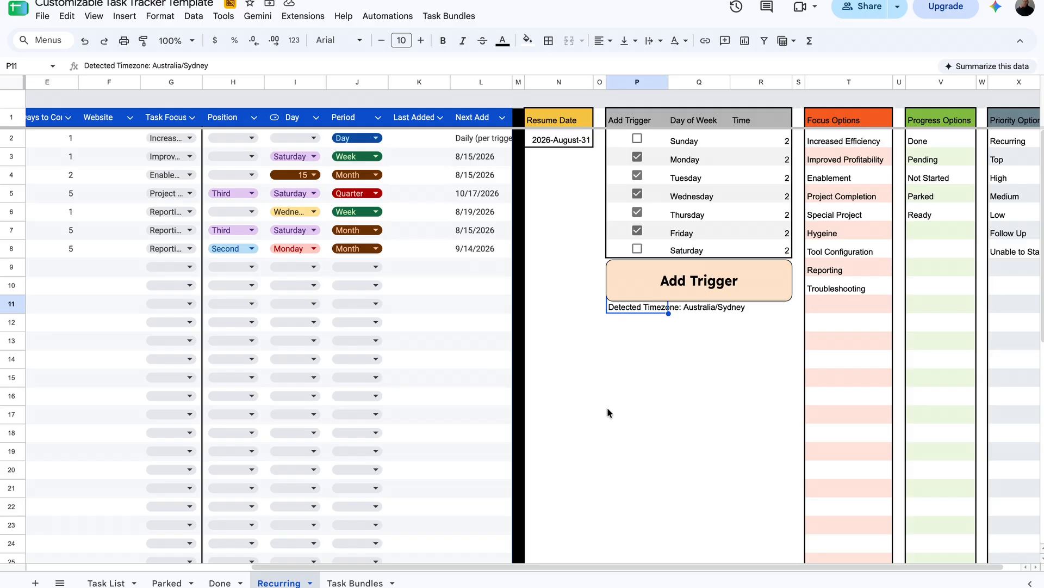
click(665, 342)
click(680, 311)
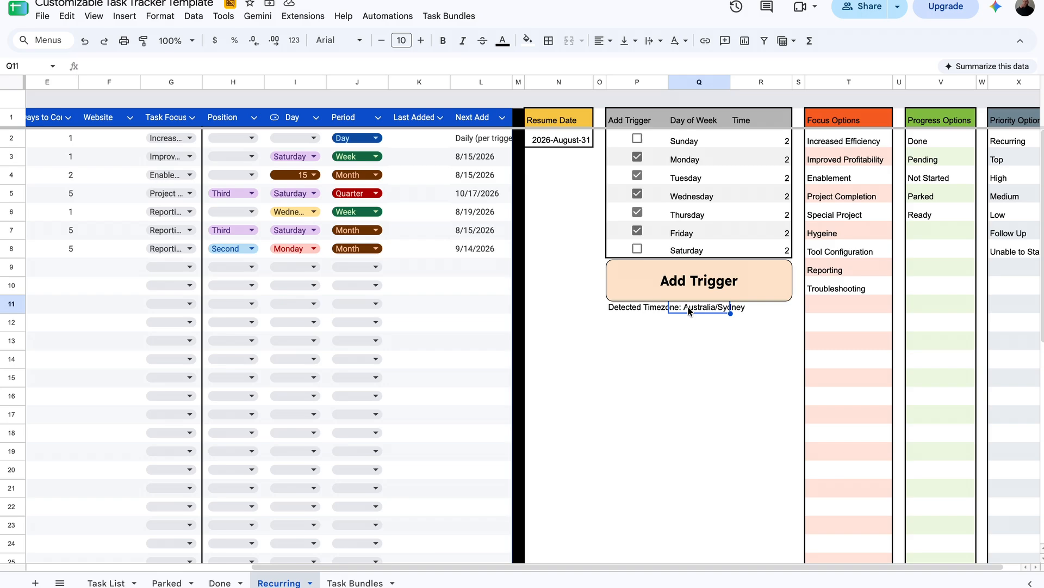
click(650, 310)
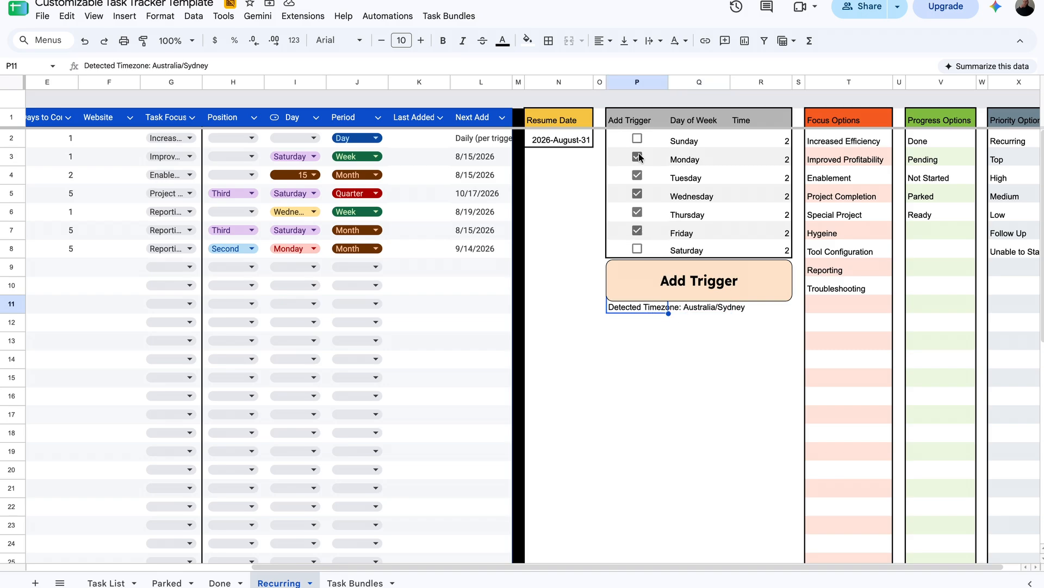
click(665, 286)
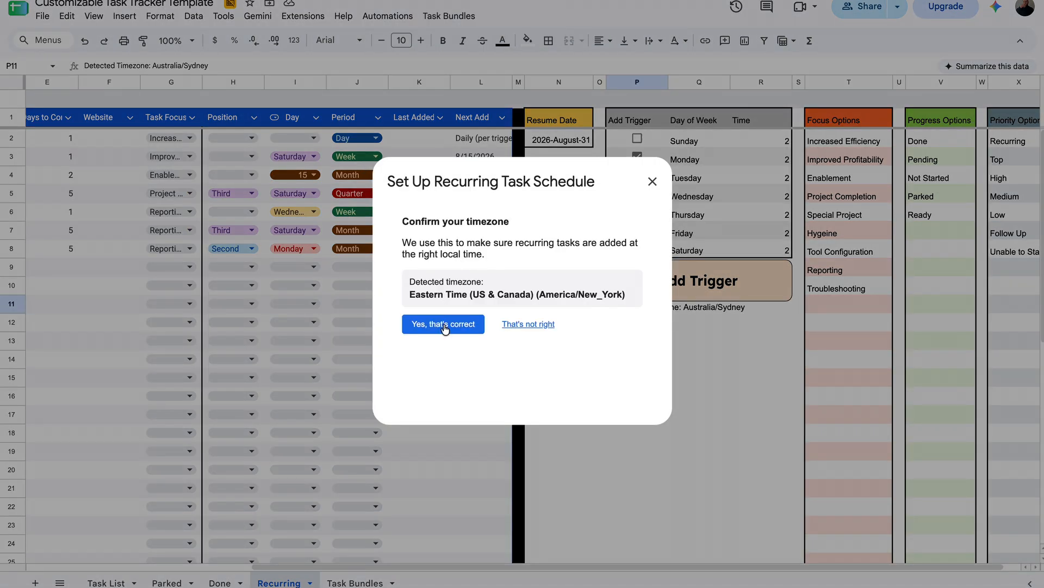
click(444, 324)
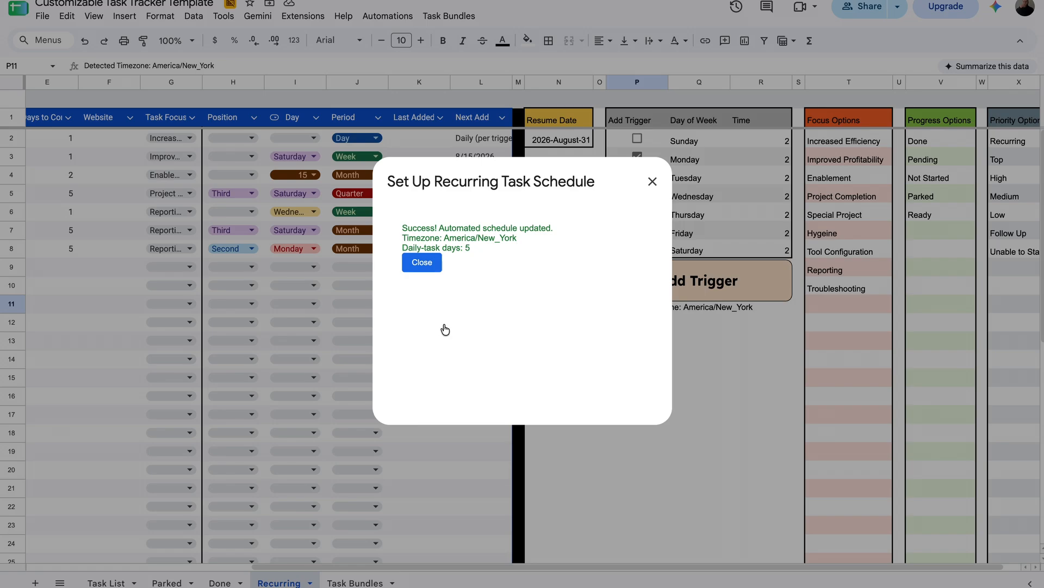
click(422, 262)
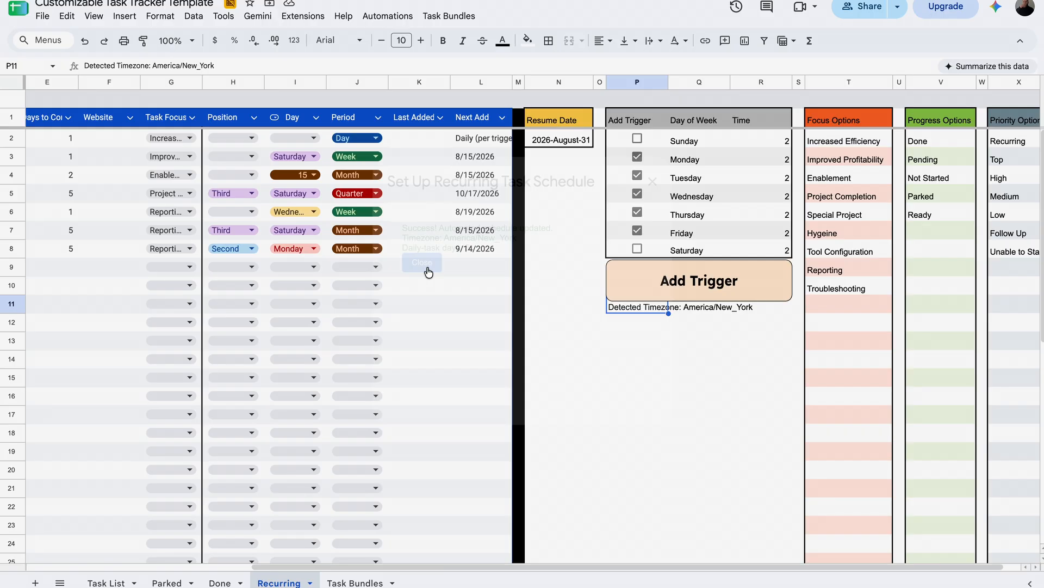
Check Clean inbox's Next Add value and the Monday and Friday trigger days
click(416, 139)
click(491, 140)
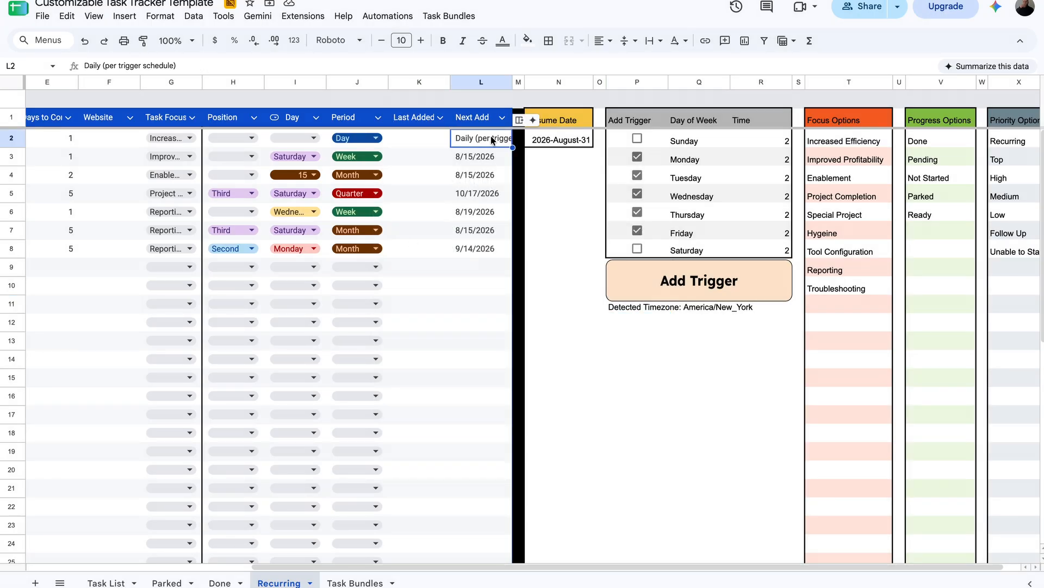
click(701, 160)
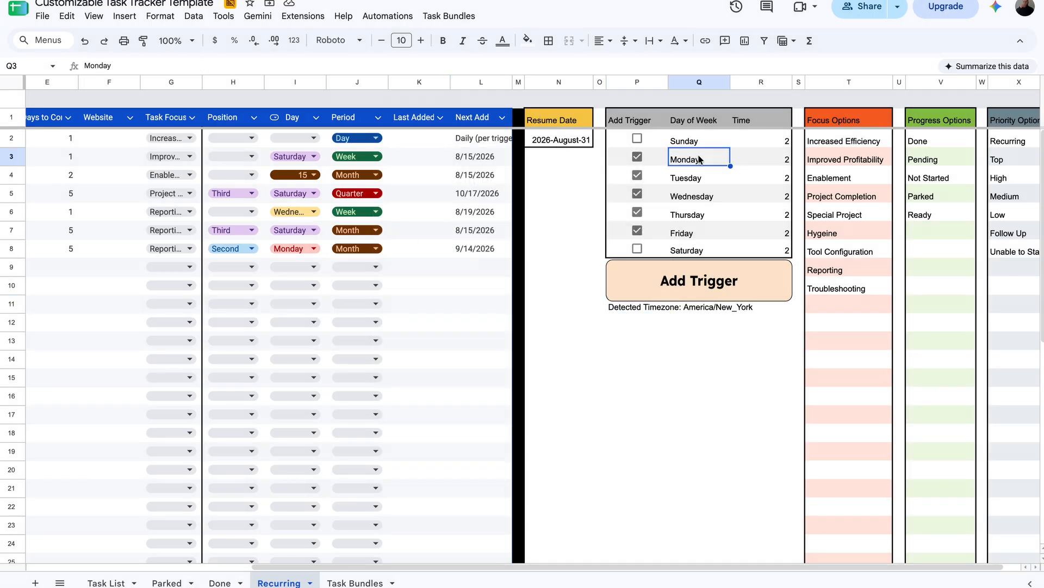
click(689, 233)
scroll(787, 238, left, 5)
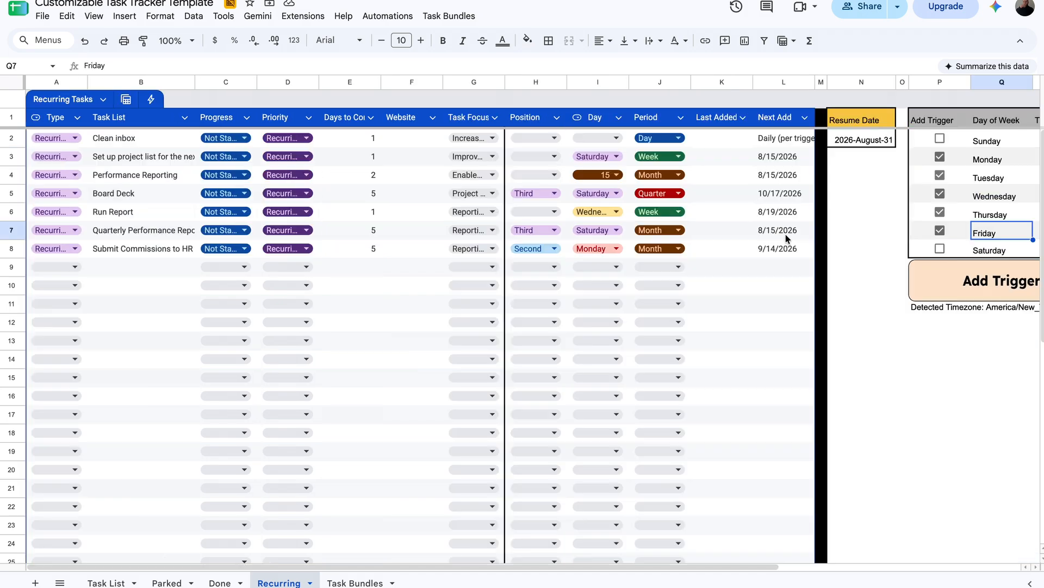
Clear the Resume Date and pick August 13 in the date picker, restoring 2026-August-13
click(875, 140)
key(Delete)
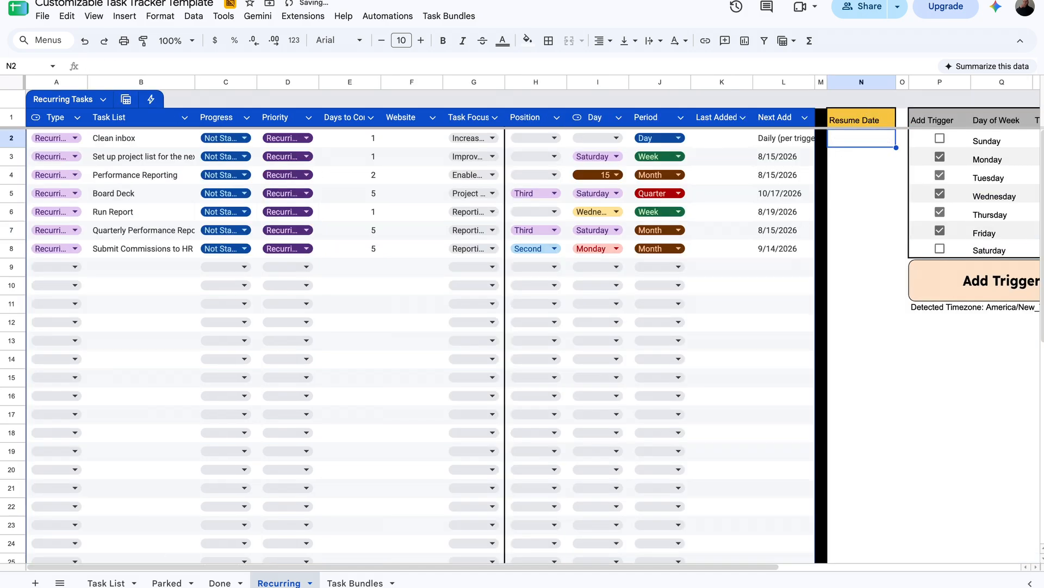
double_click(856, 146)
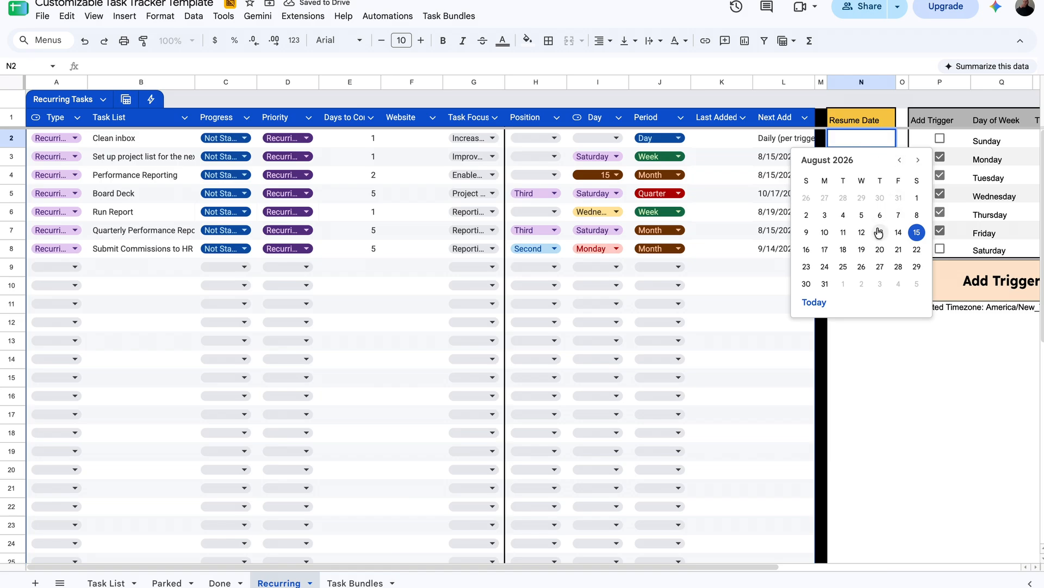
click(871, 230)
click(872, 163)
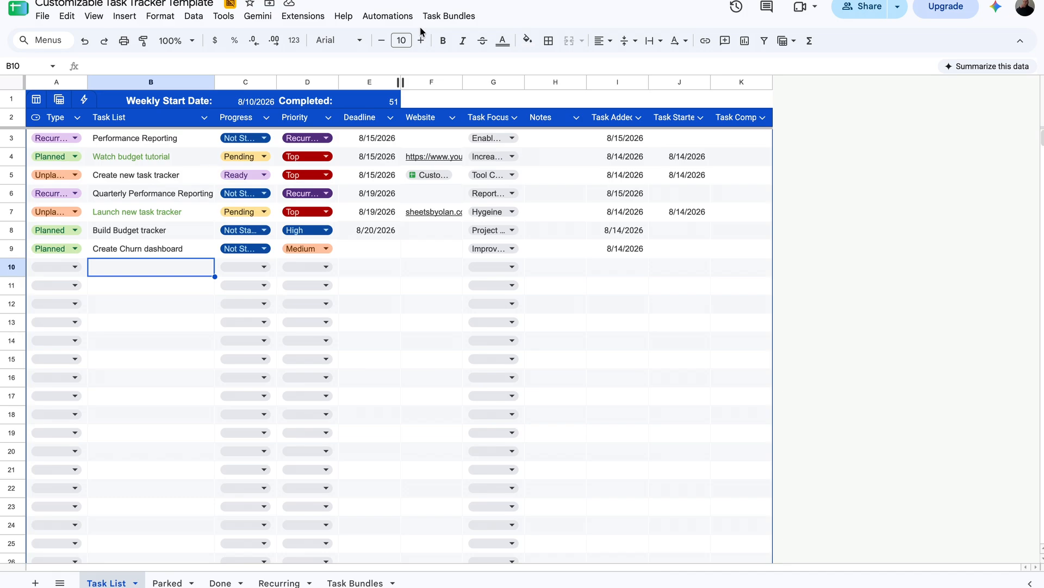
Run Automations > Add Recurring to insert the three due recurring tasks into the Task List
click(403, 18)
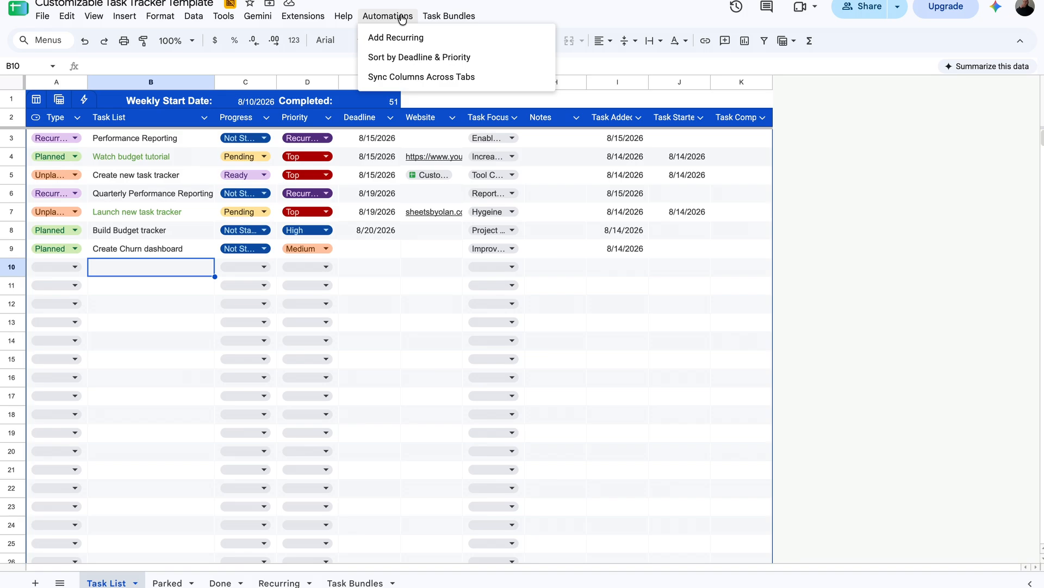
click(459, 42)
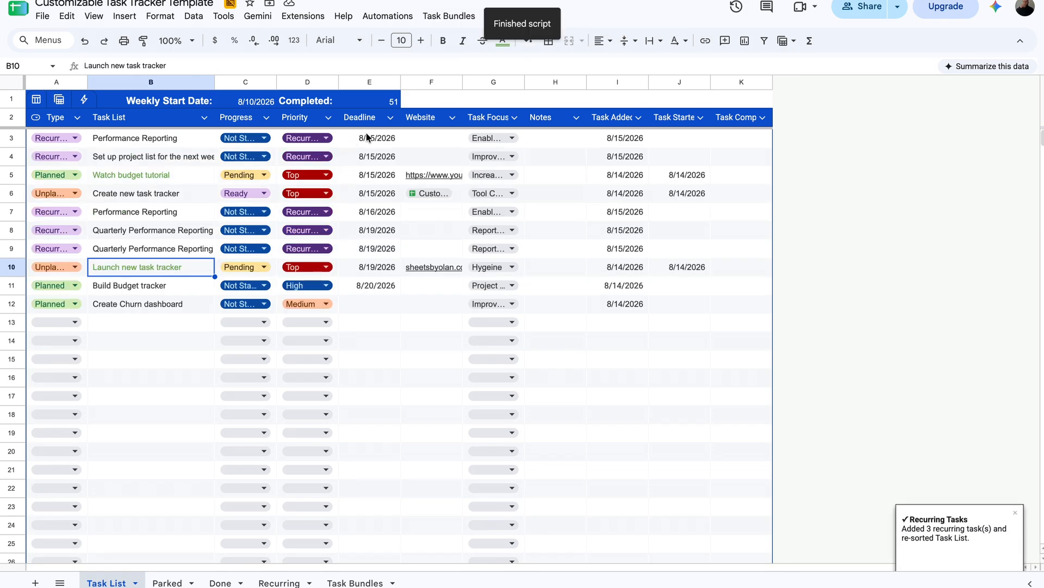
Change Watch budget tutorial's deadline to August 21, 2026 and follow it to row 11
click(350, 158)
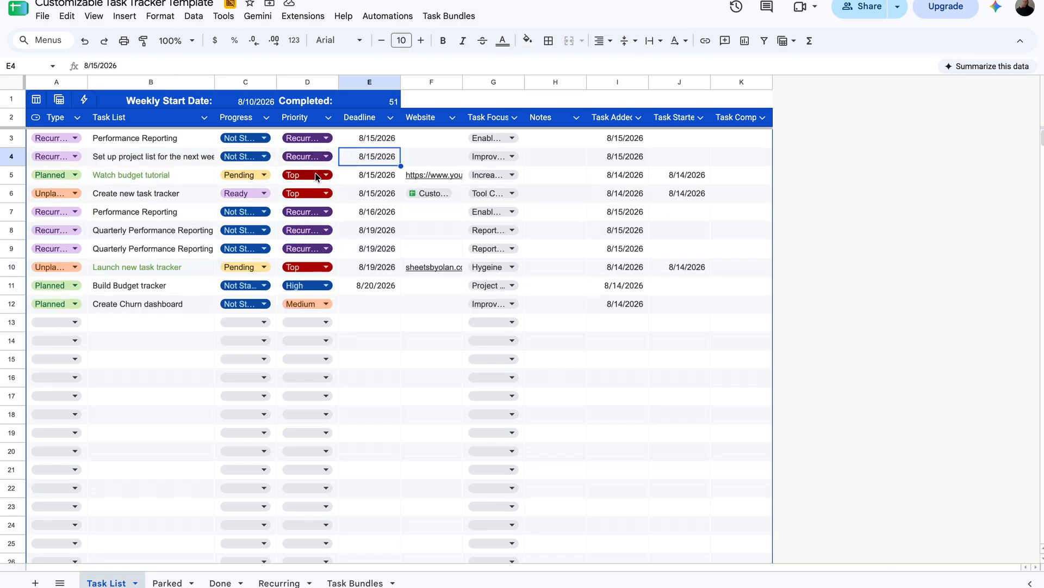
double_click(376, 177)
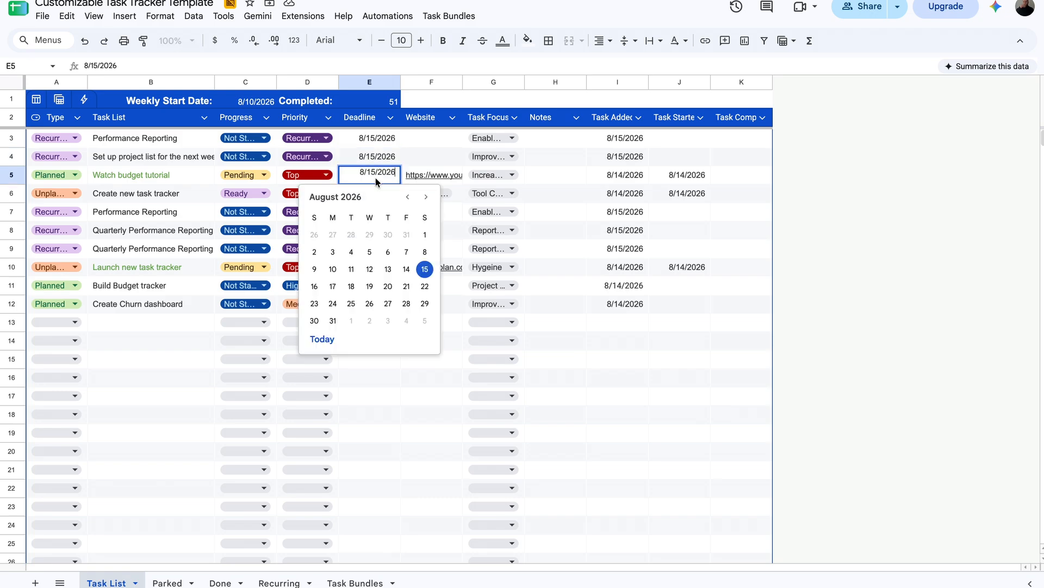
click(407, 287)
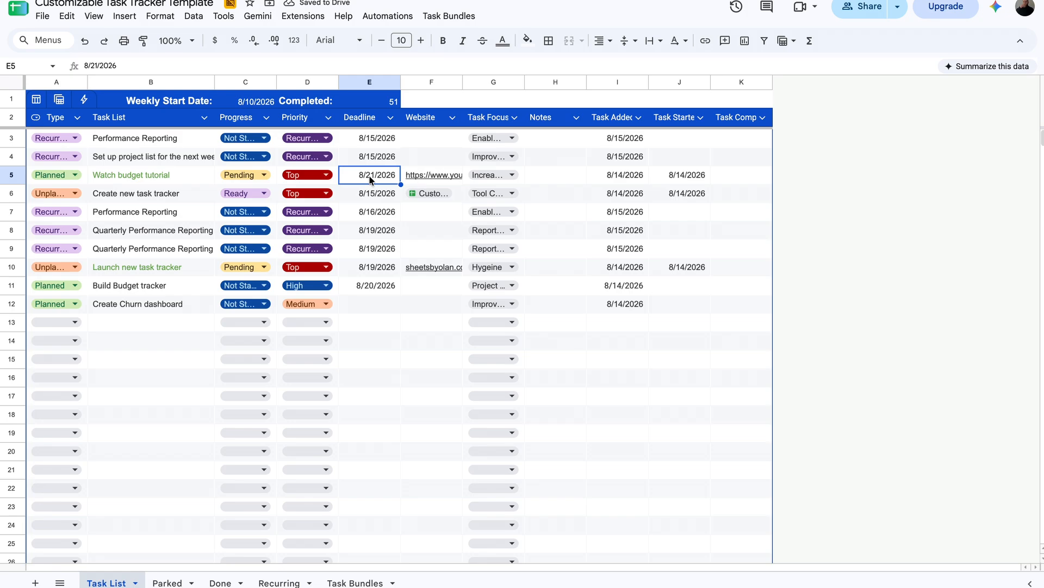
click(371, 286)
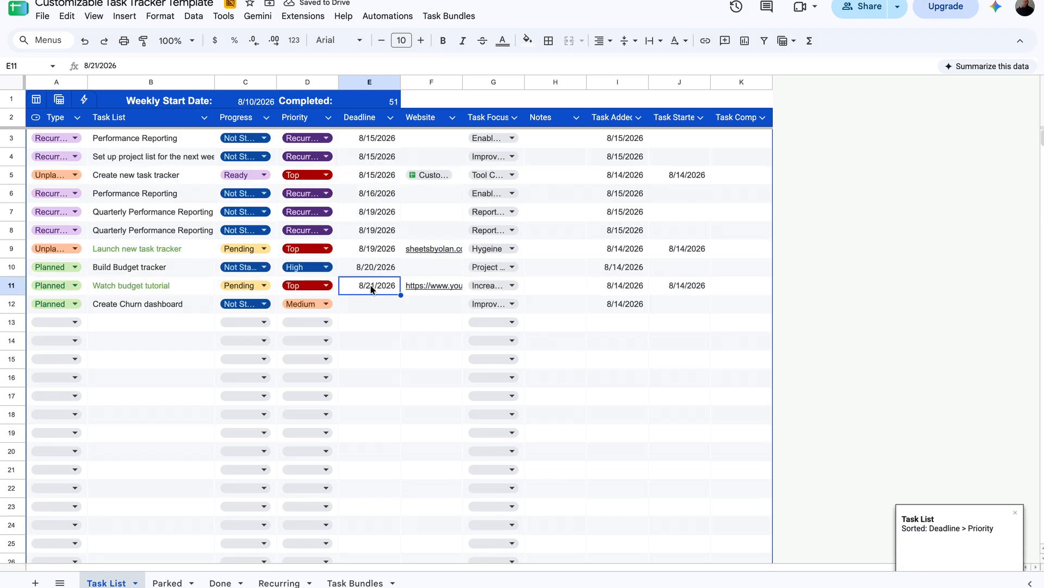
Set the project-list task's priority to High and re-sort by deadline and priority
click(313, 156)
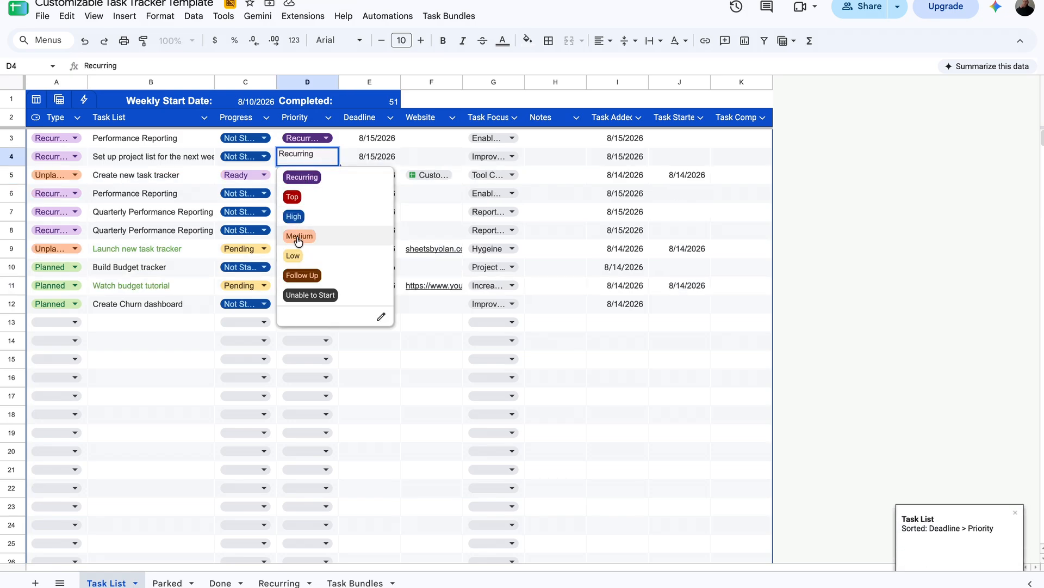
click(294, 216)
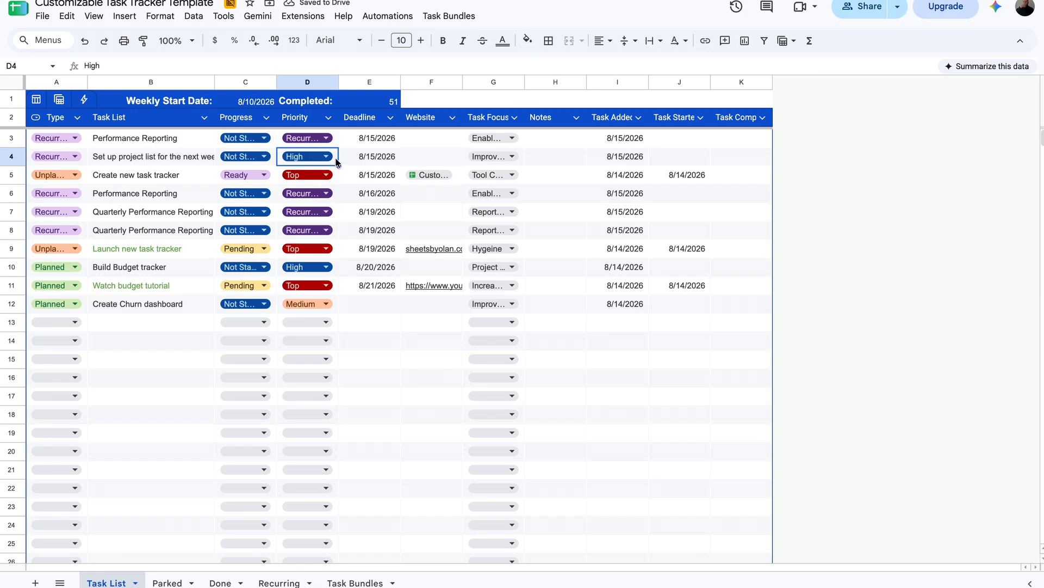
click(366, 162)
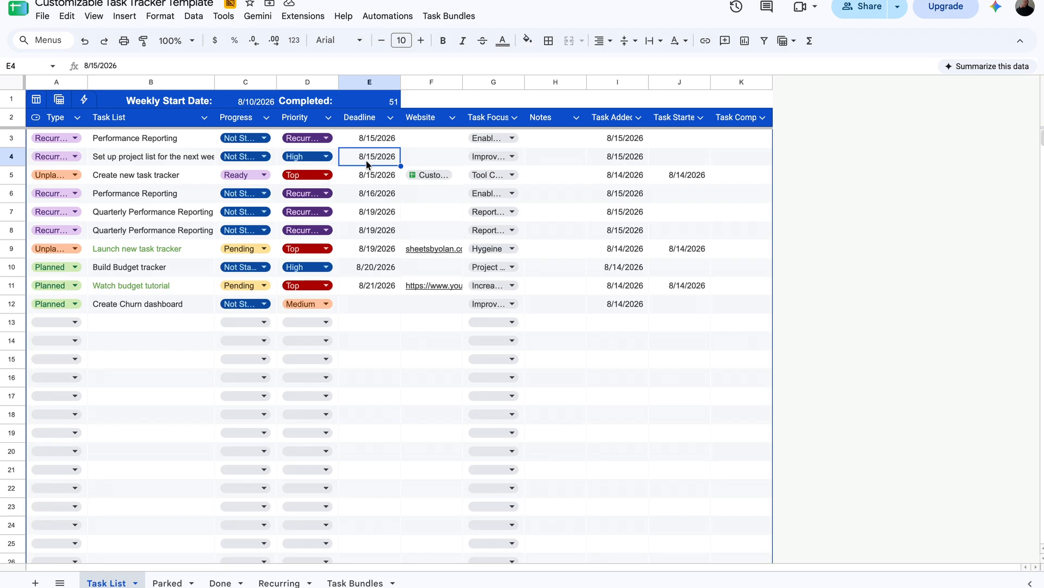
click(397, 15)
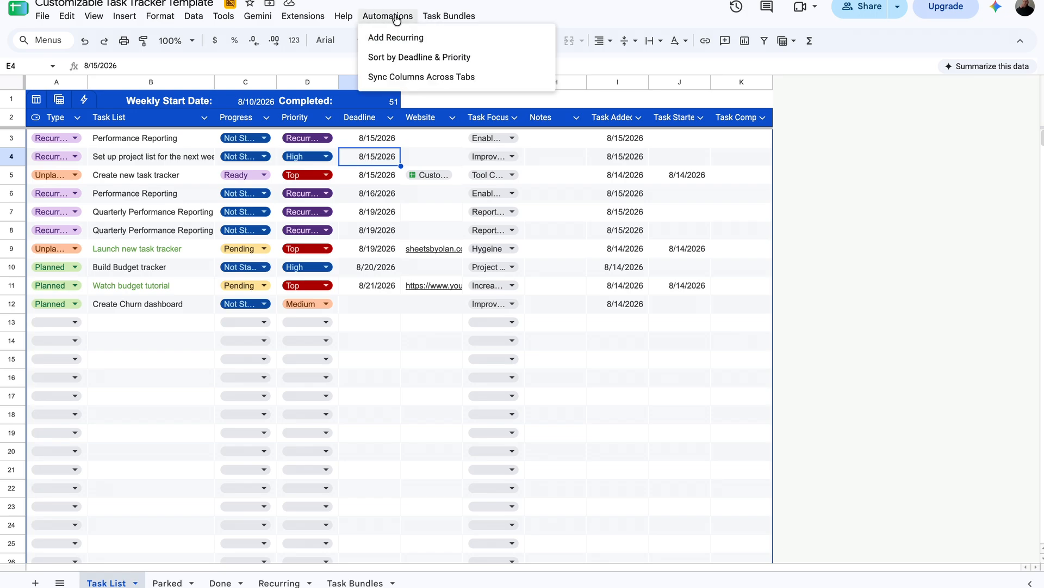
click(406, 59)
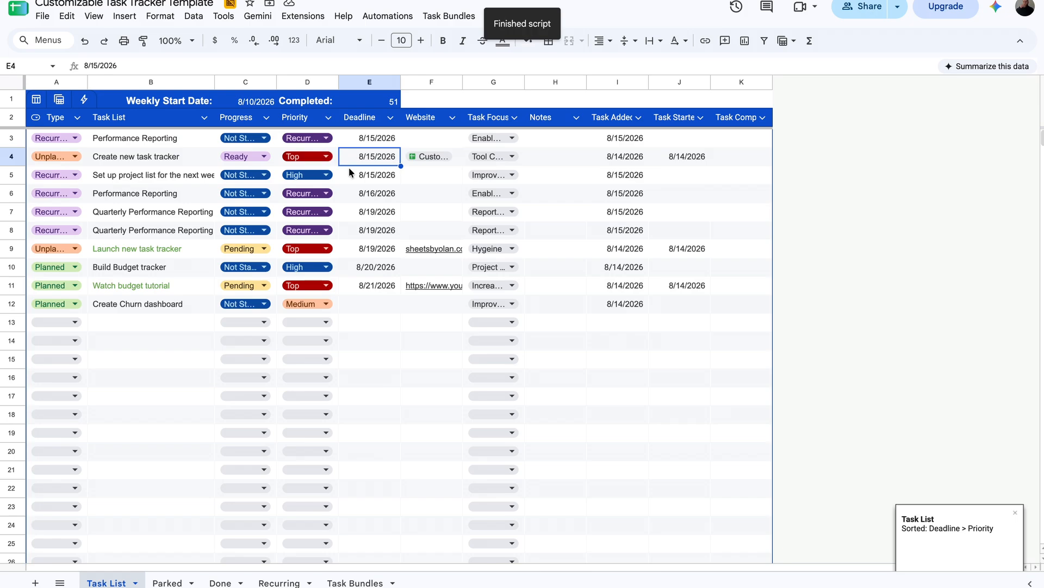
Check the Task Bundles menu, then review the bundle tasks on the Task Bundles sheet
click(471, 16)
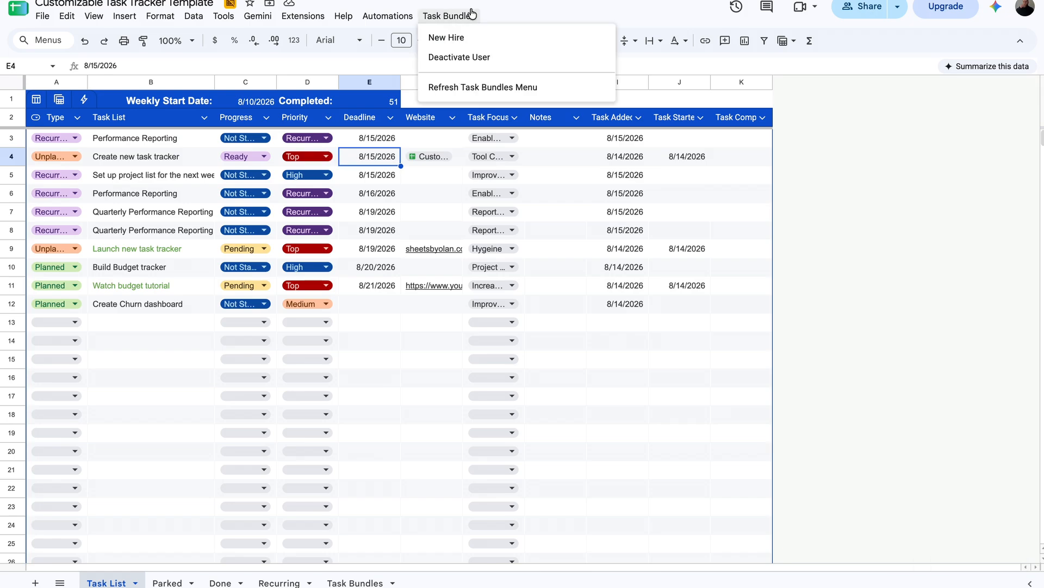
click(510, 16)
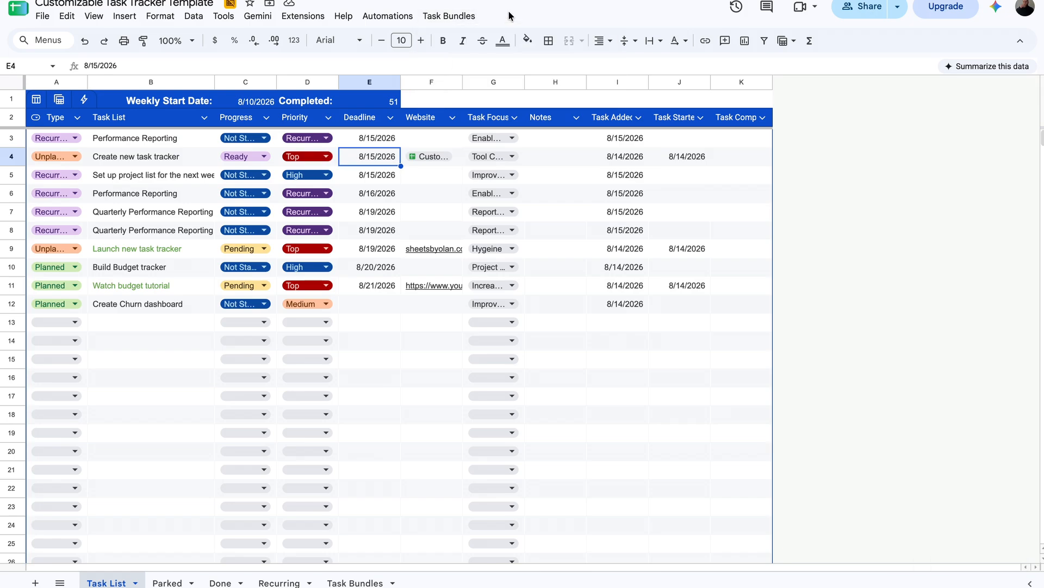
click(473, 21)
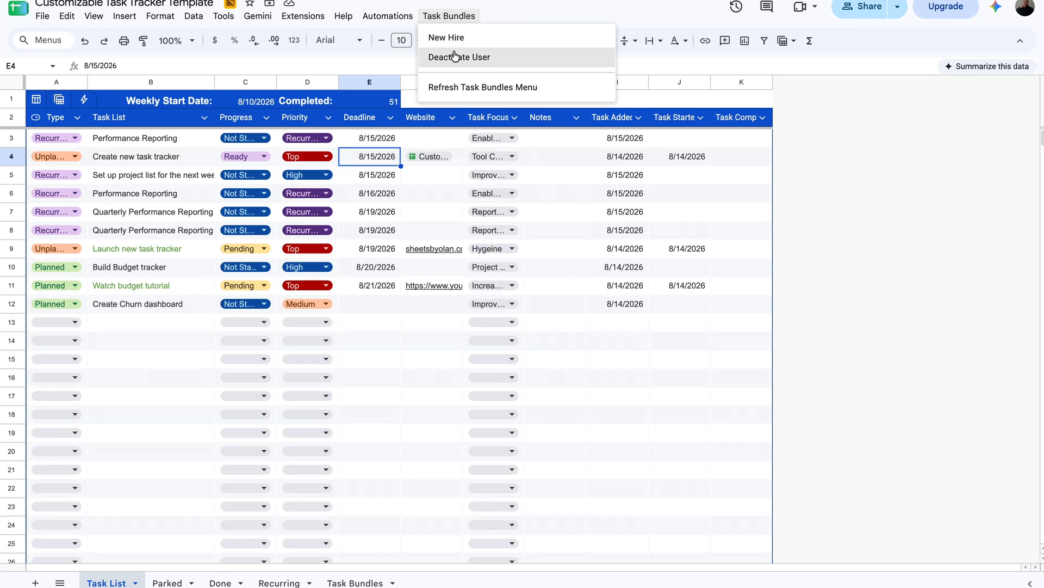
click(368, 578)
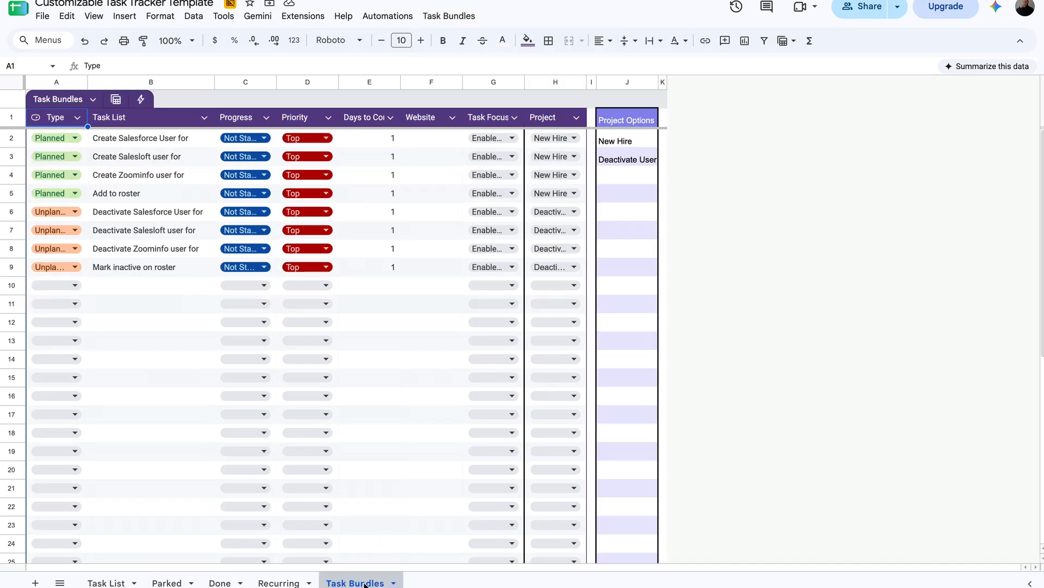
click(430, 201)
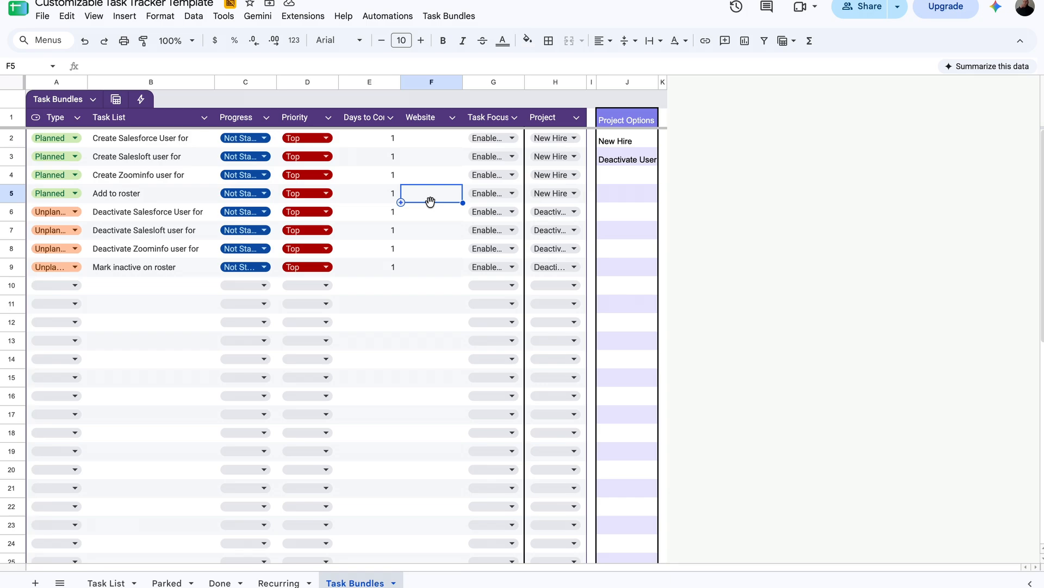
click(434, 140)
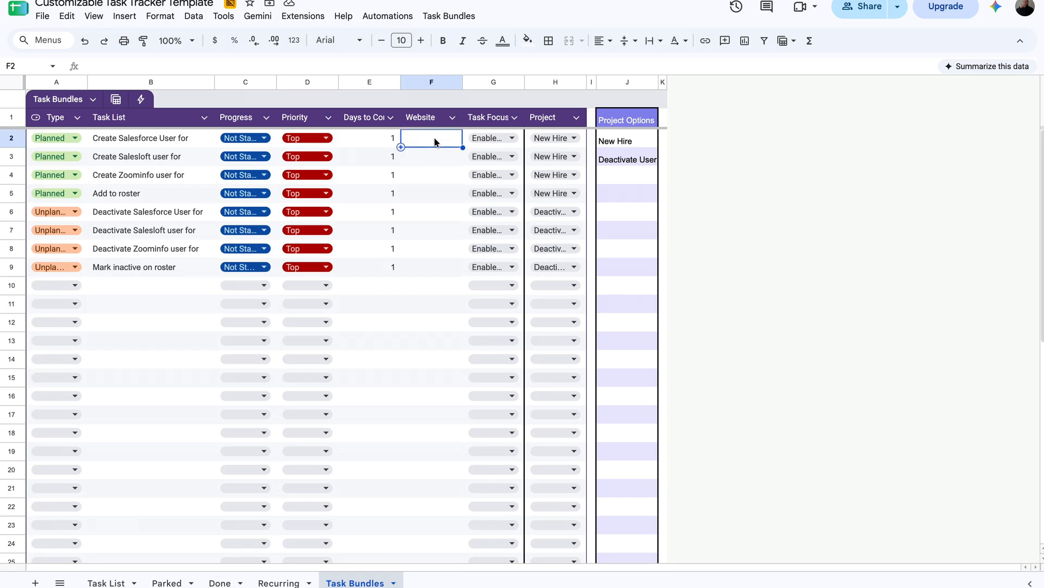
click(433, 158)
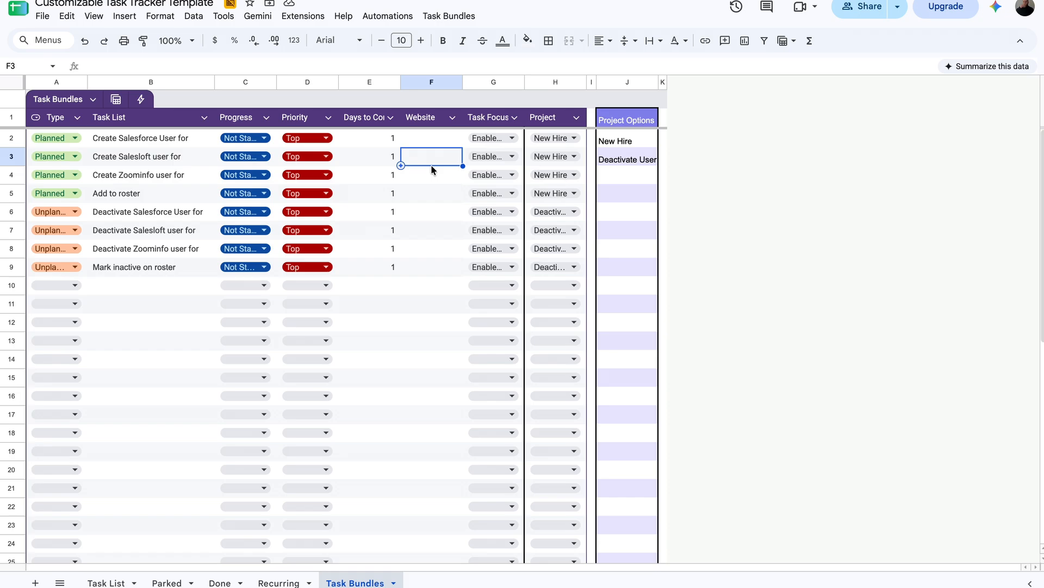
Assign the New Hire and Deactivate User projects to the bundle tasks and refresh the bundle list
click(634, 142)
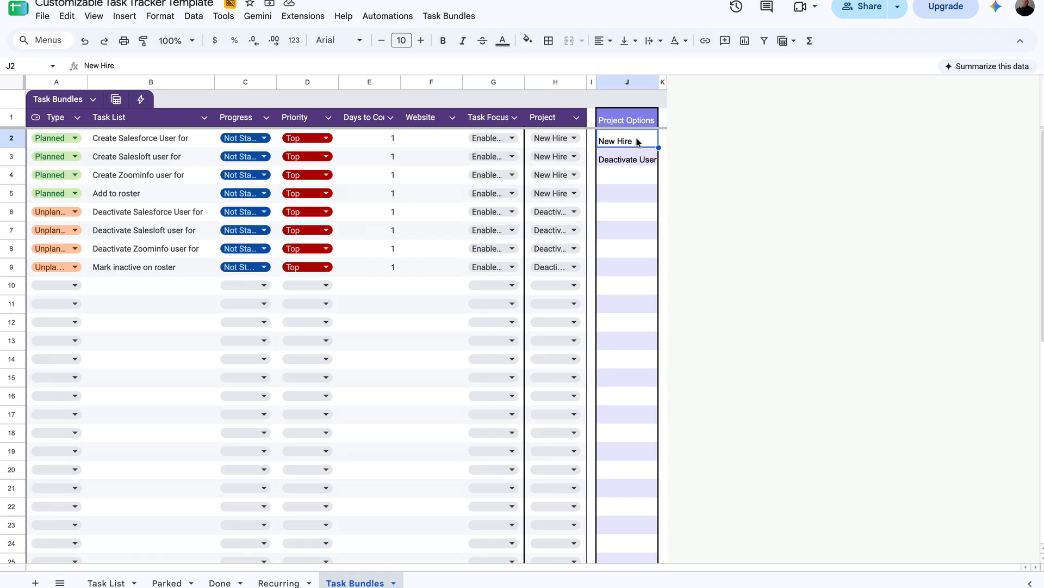
click(637, 159)
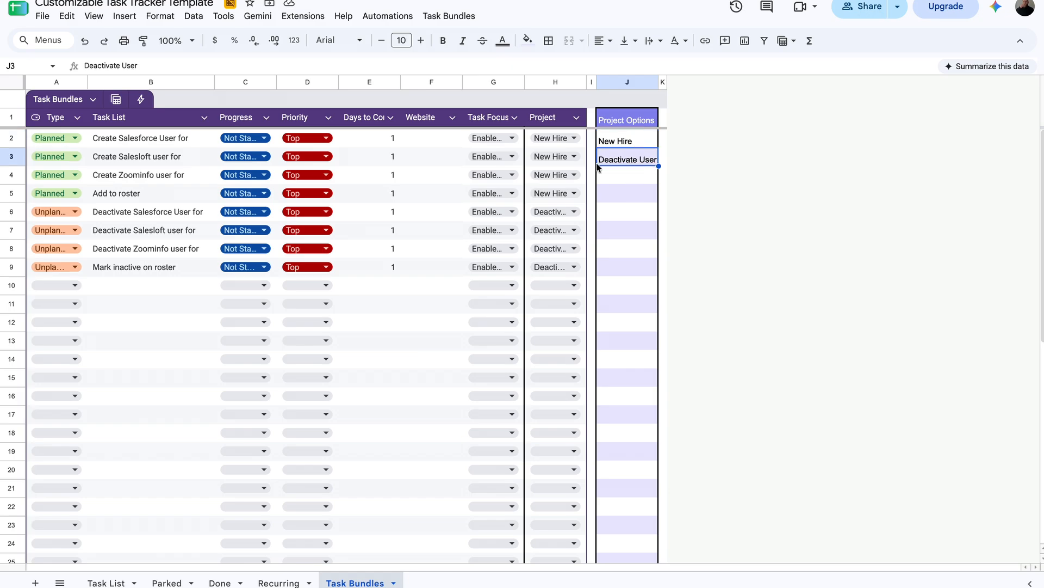
click(449, 16)
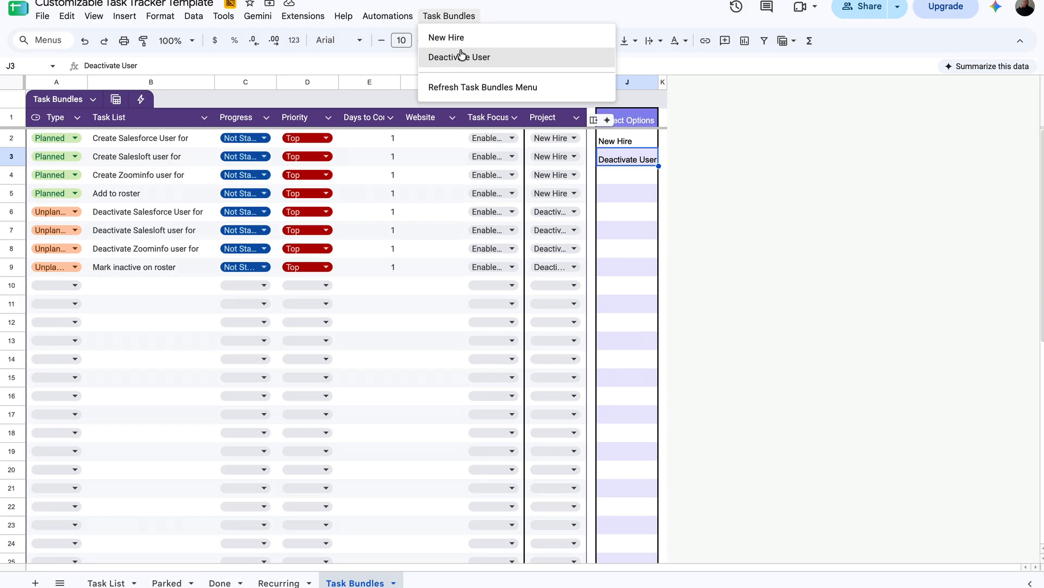
click(133, 292)
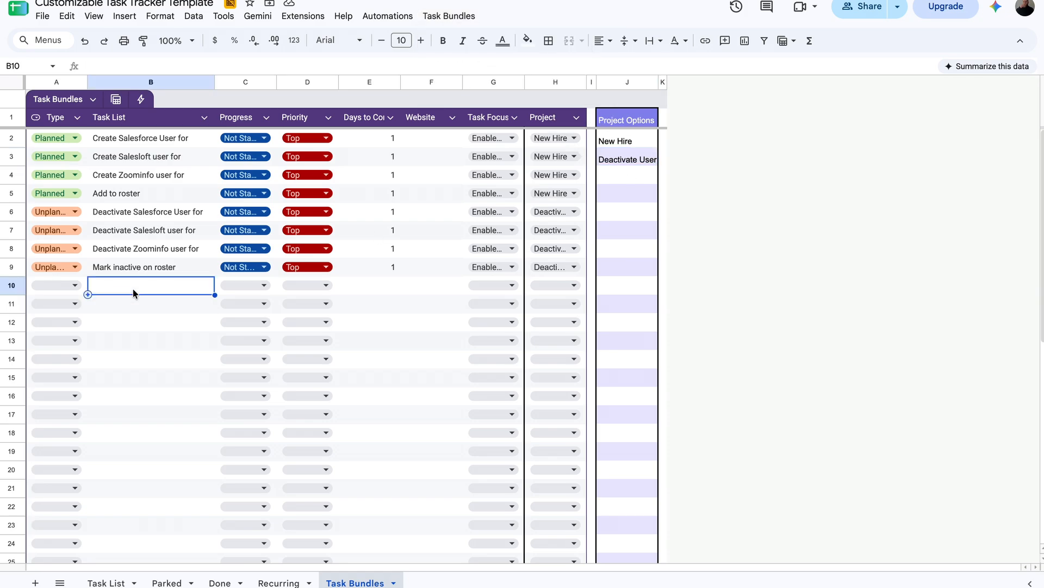
click(459, 17)
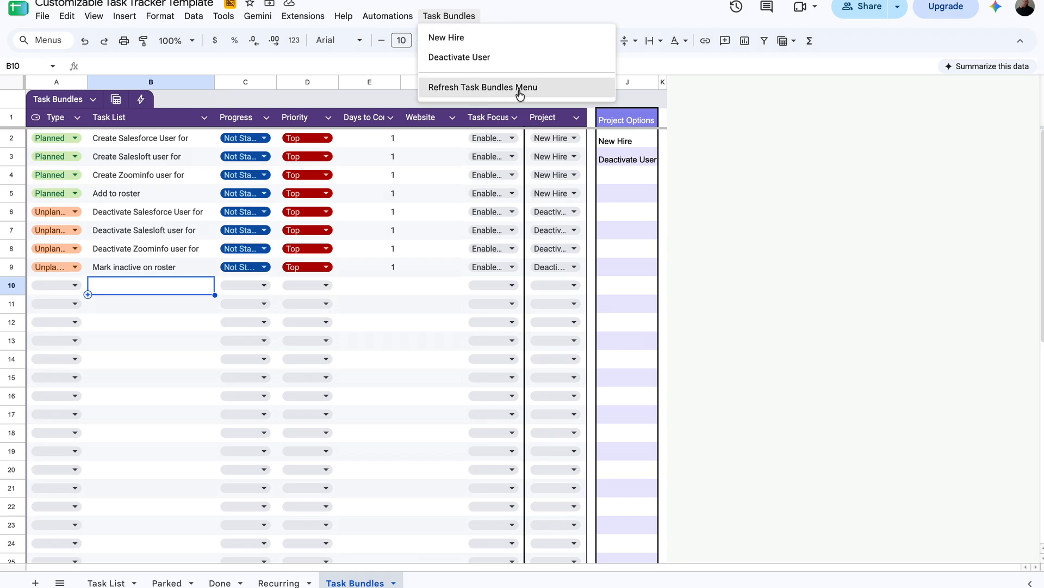
click(646, 155)
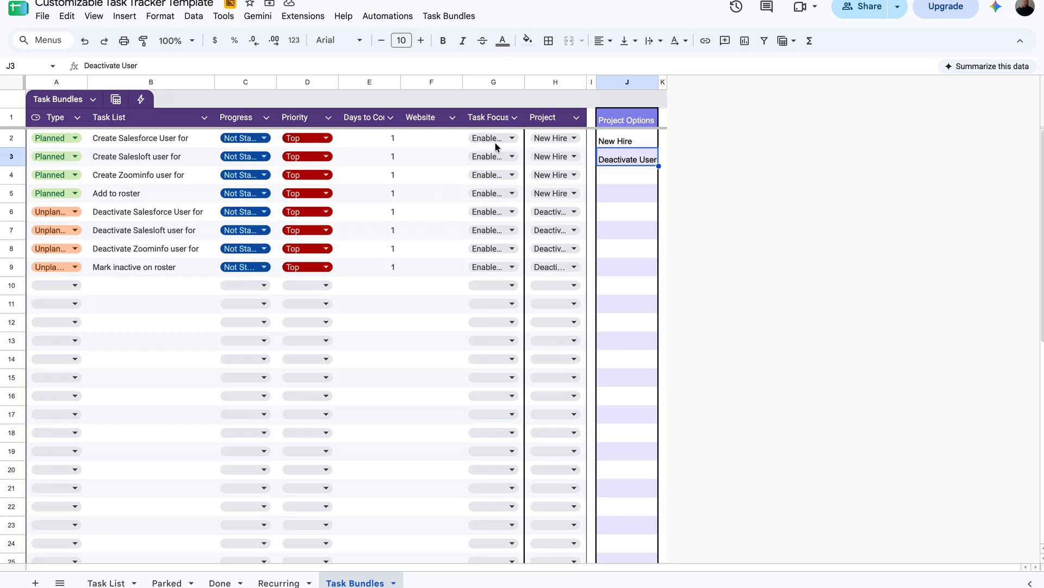
click(574, 138)
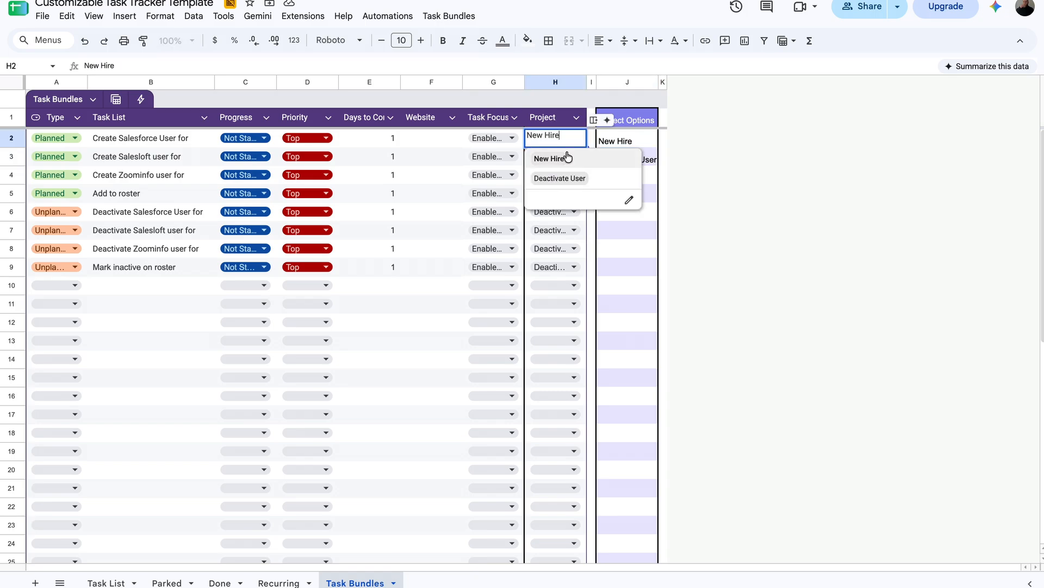
click(622, 142)
On the Task List sheet, run Task Bundles > New Hire to insert its four onboarding tasks
click(117, 582)
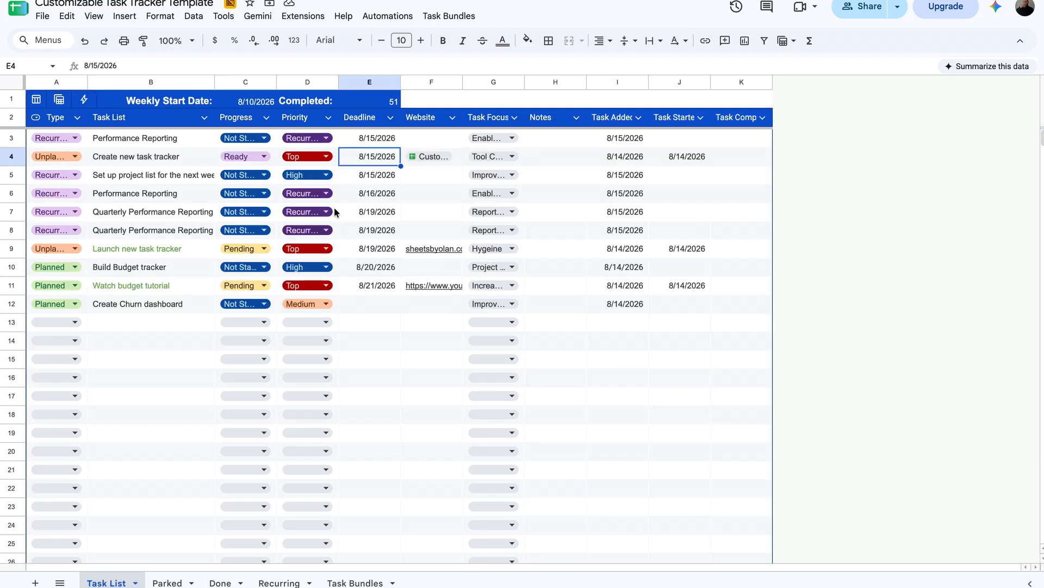
click(475, 16)
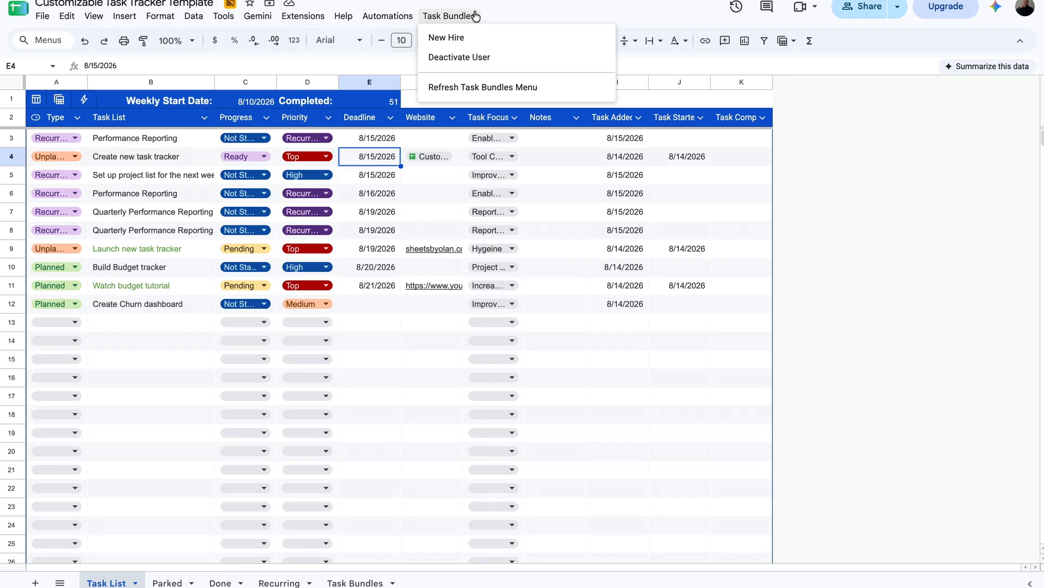
click(471, 43)
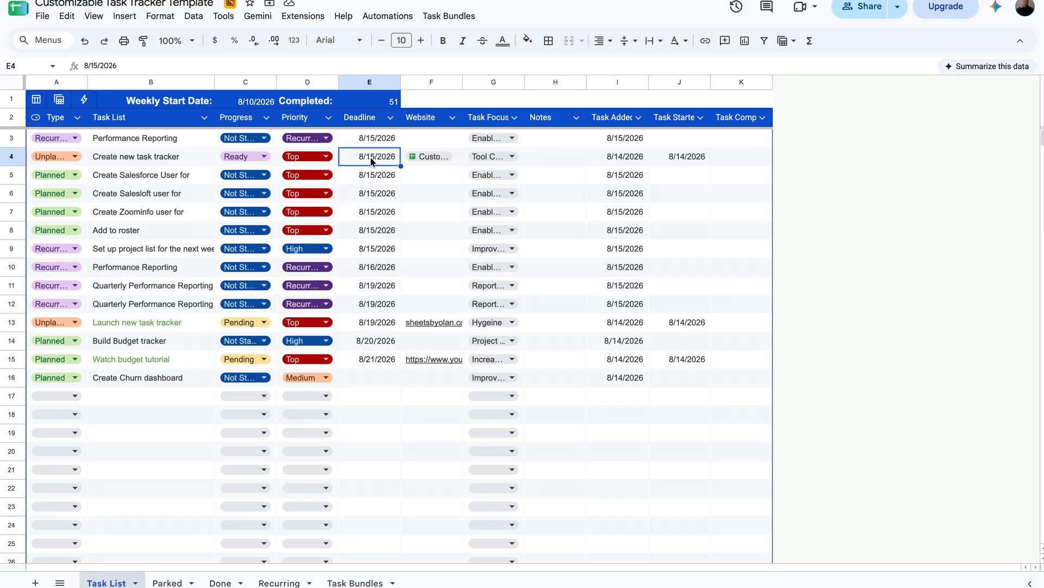
click(185, 177)
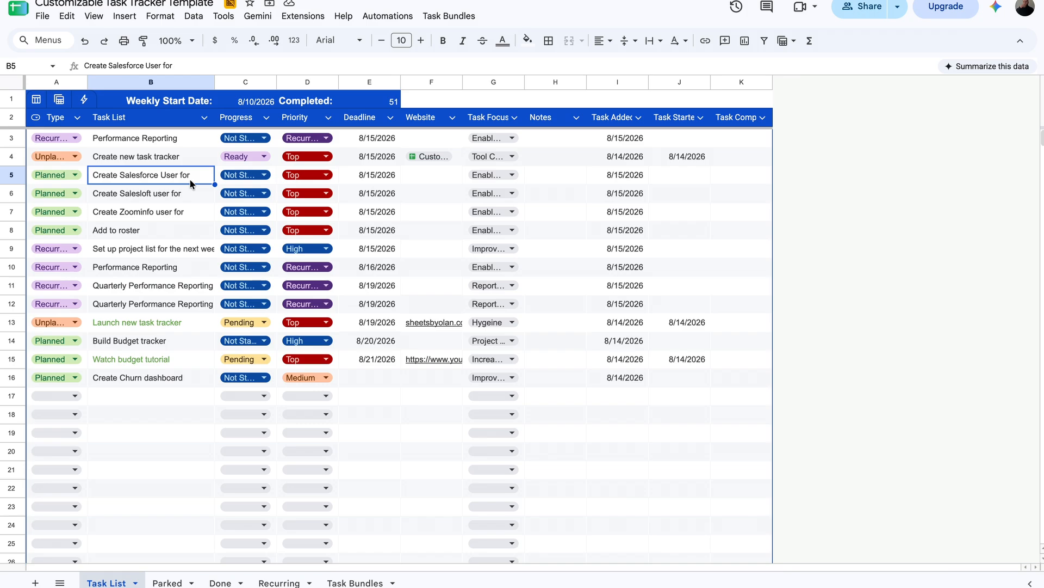
In B5:B7, replace 'user for' with 'user for' followed by the new hire's full name
drag(191, 184, 187, 209)
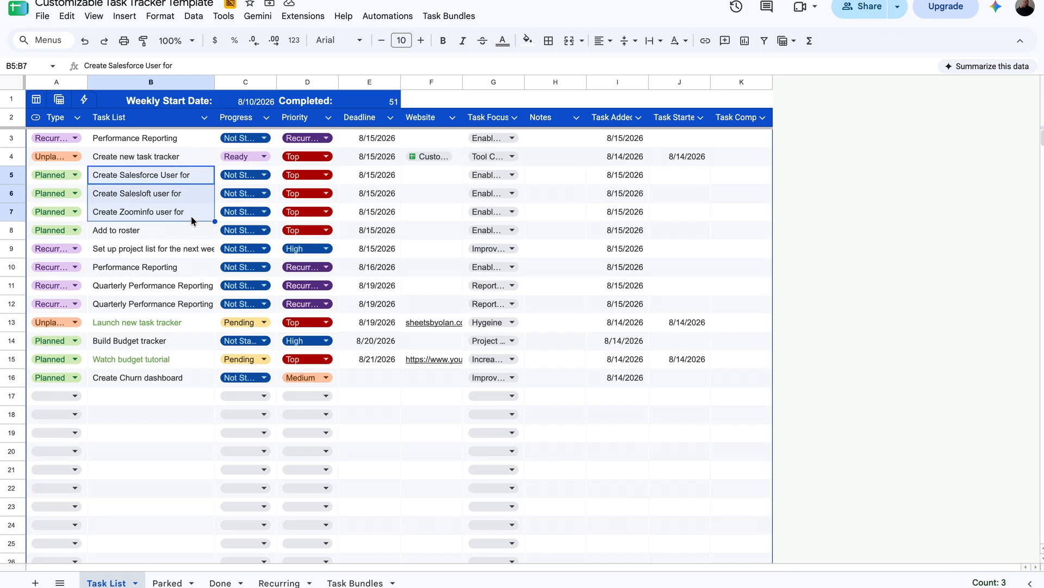
click(67, 15)
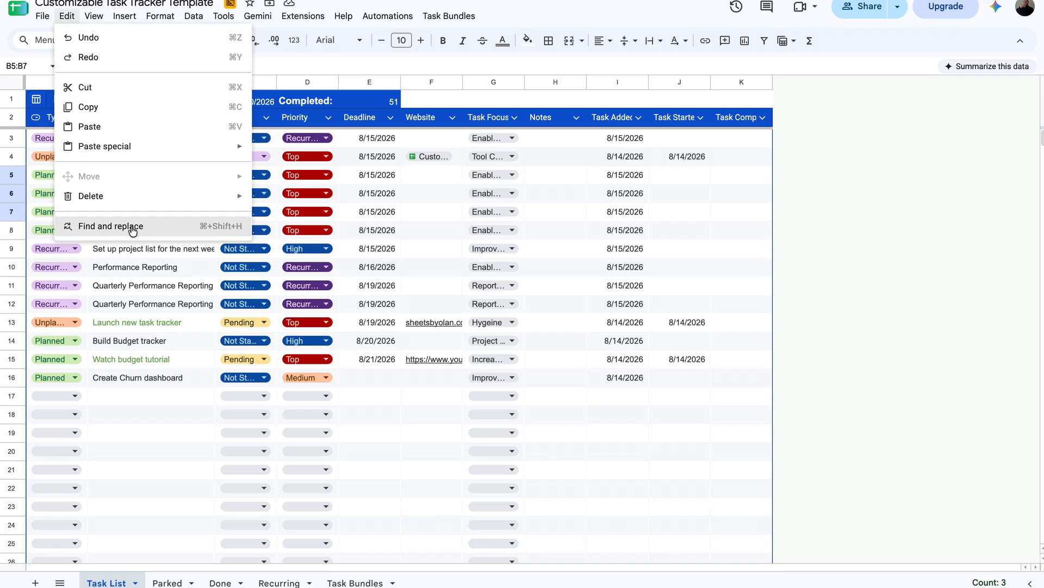
click(109, 227)
text(user for)
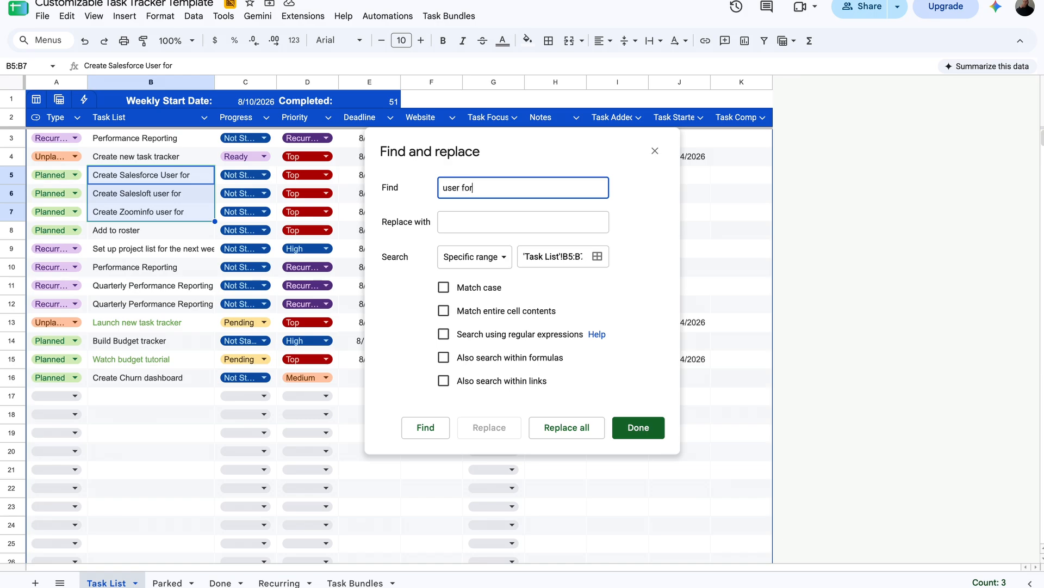
key(Tab)
text(user f)
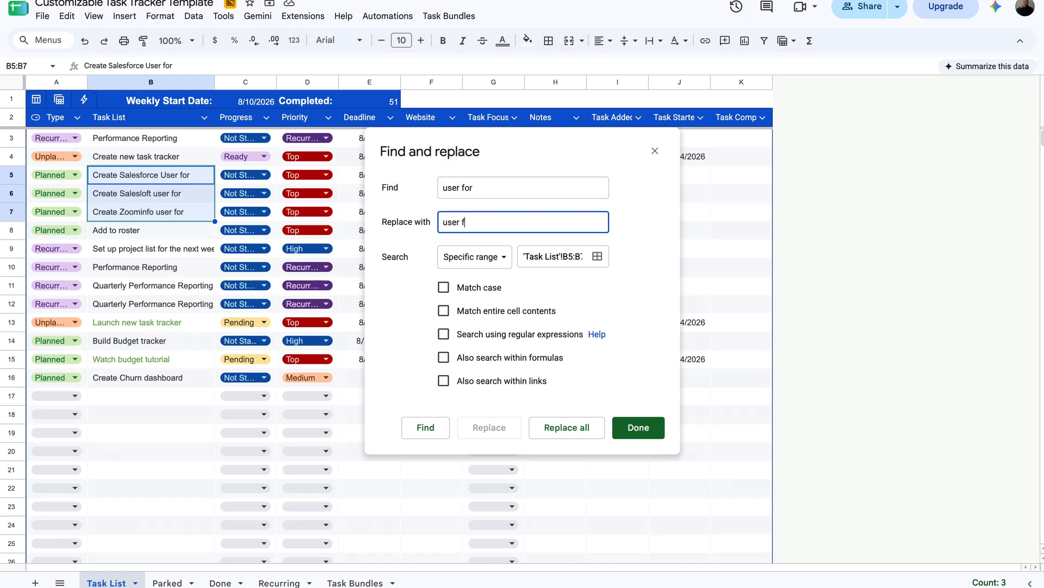
text(or Olan Chancy)
click(485, 192)
click(593, 223)
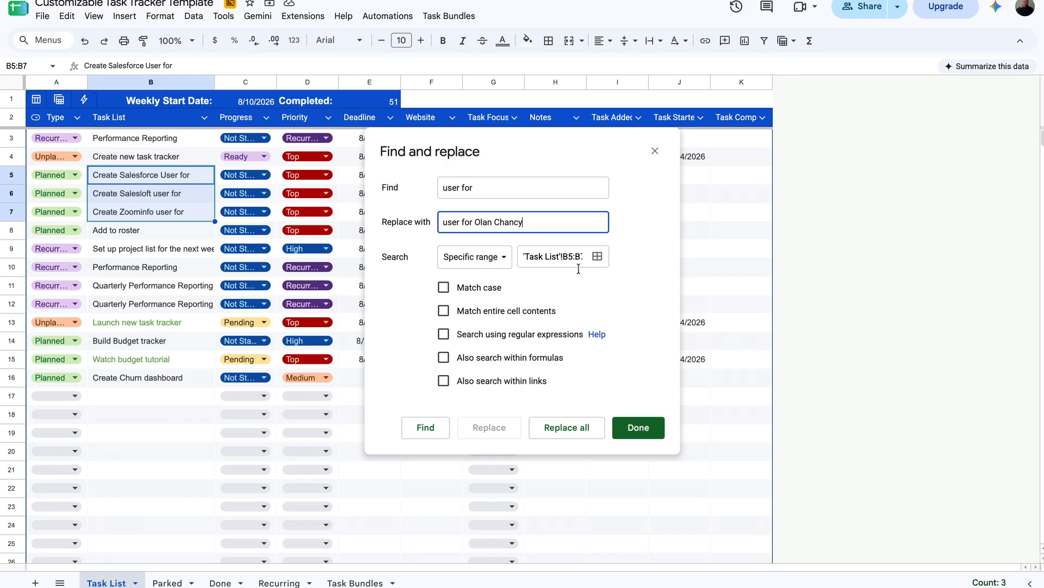
click(567, 427)
click(636, 427)
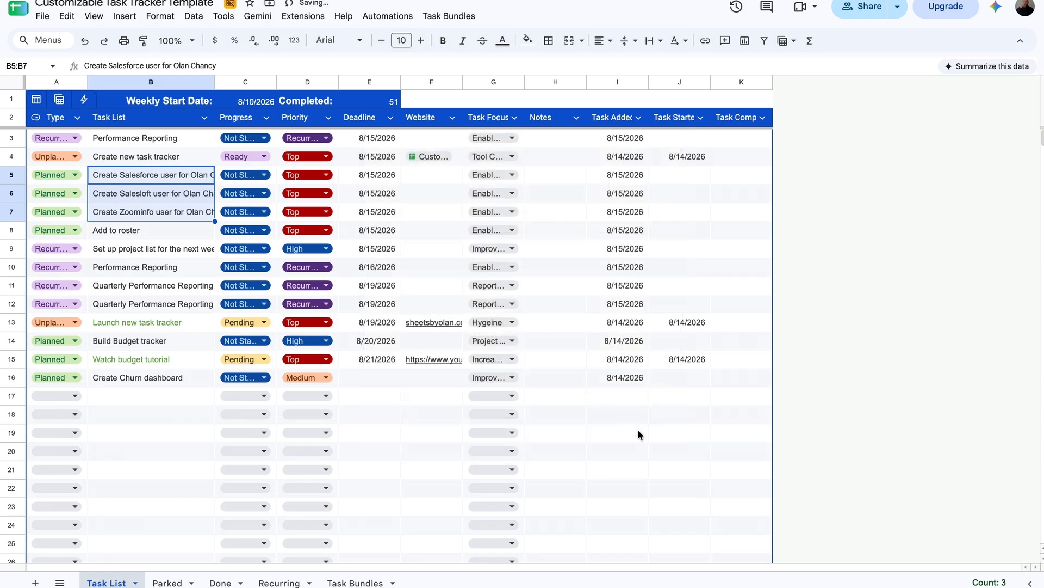
Check the renamed Salesforce, Salesloft and Zoominfo user tasks
click(185, 176)
click(185, 193)
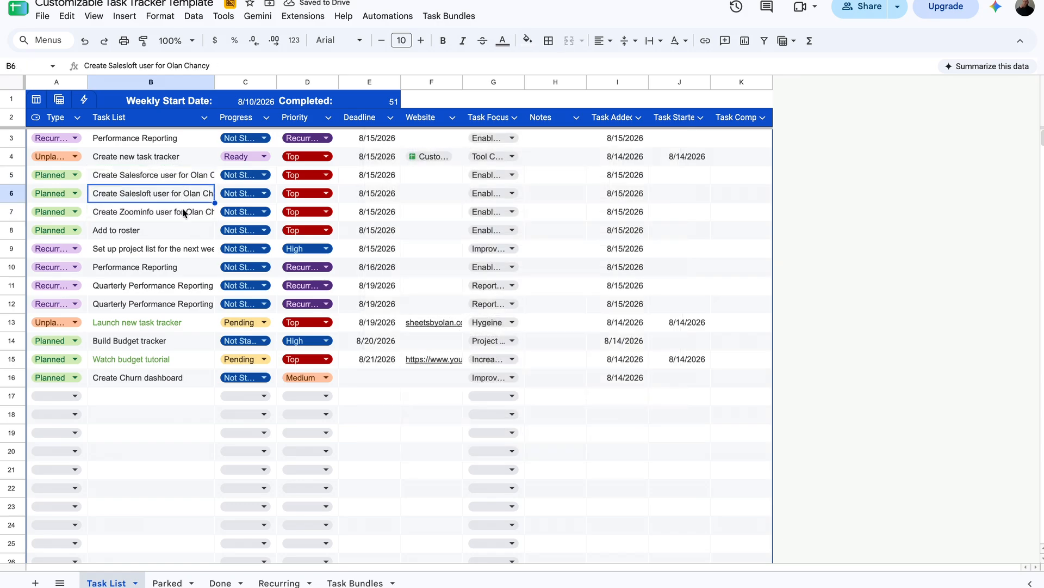
click(184, 213)
Set the Create Salesforce user task's progress to Done
click(193, 178)
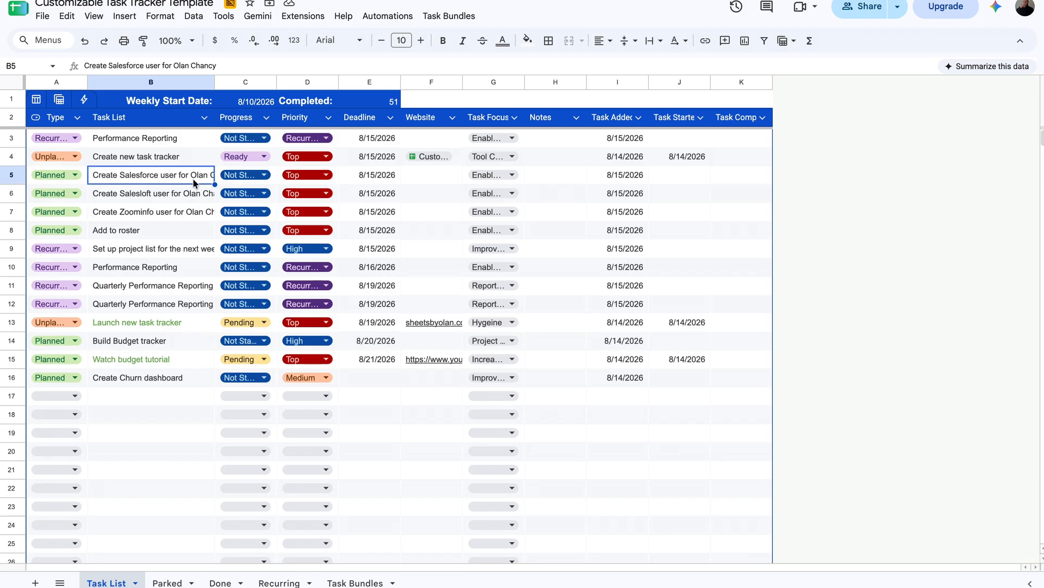
click(256, 173)
click(241, 204)
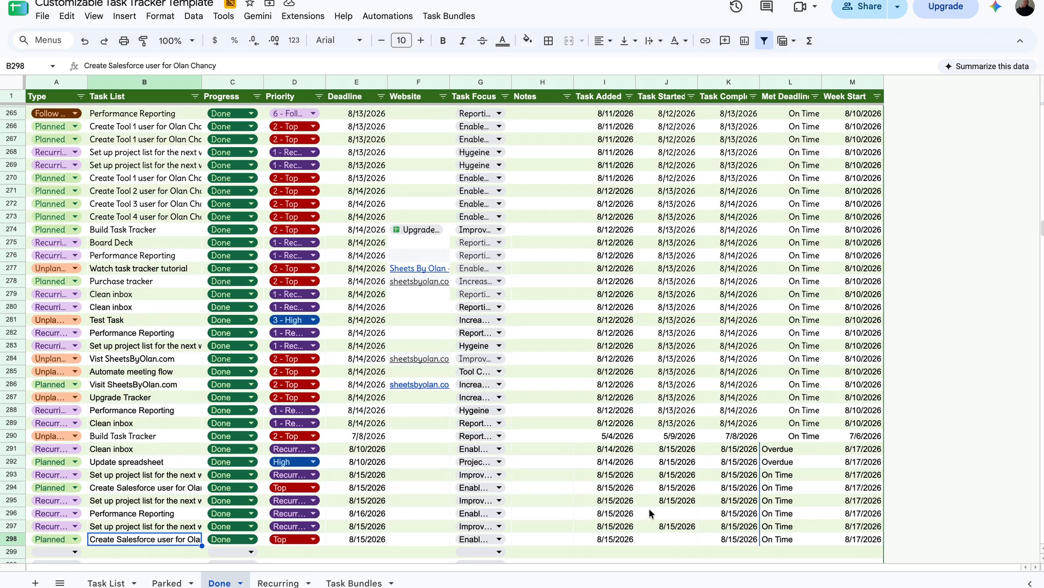
Review the Done sheet's On Time/Overdue results, start dates and completion times, including new row 298
click(804, 346)
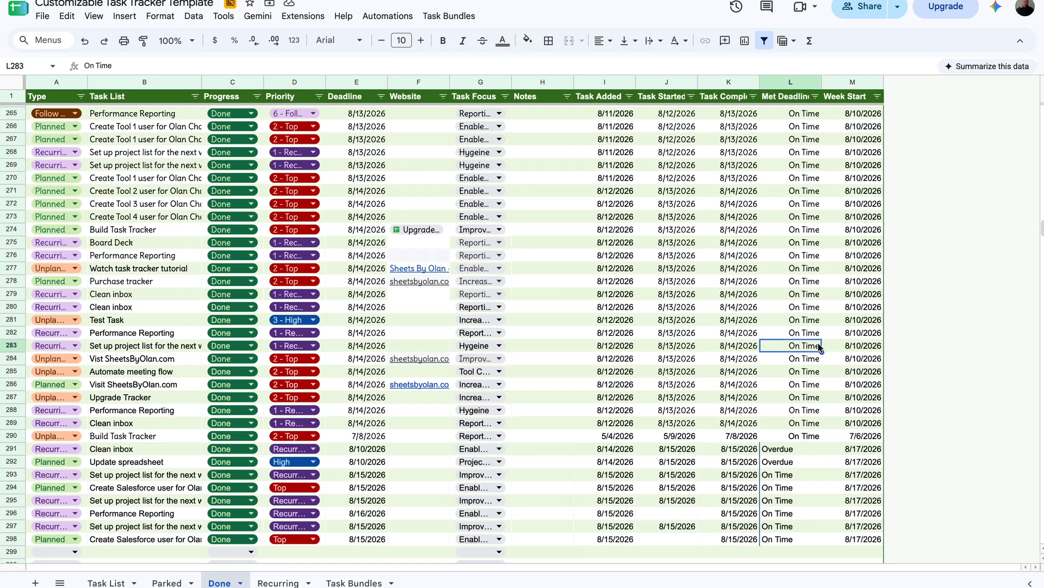
click(806, 452)
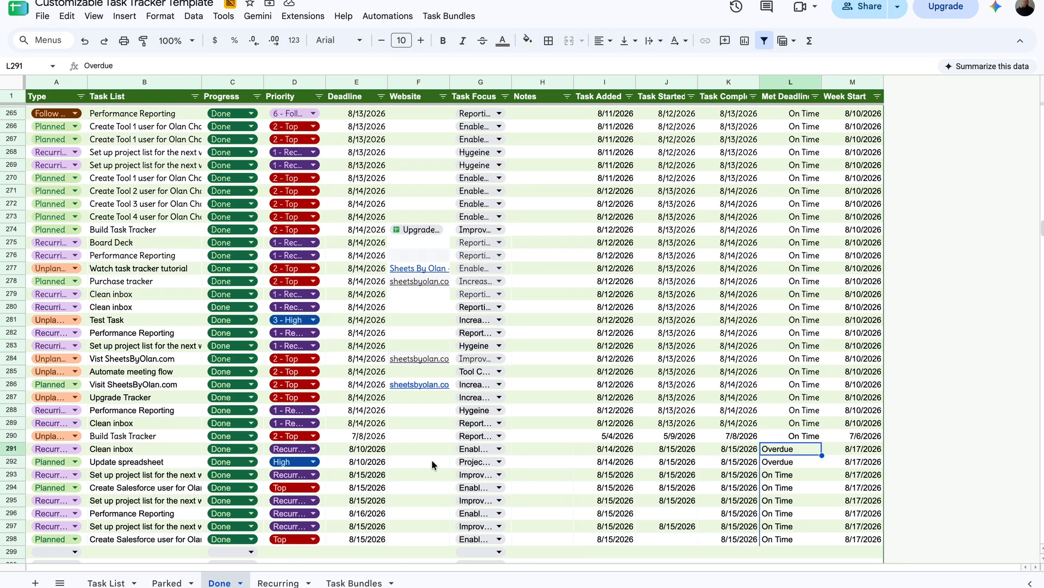
click(743, 449)
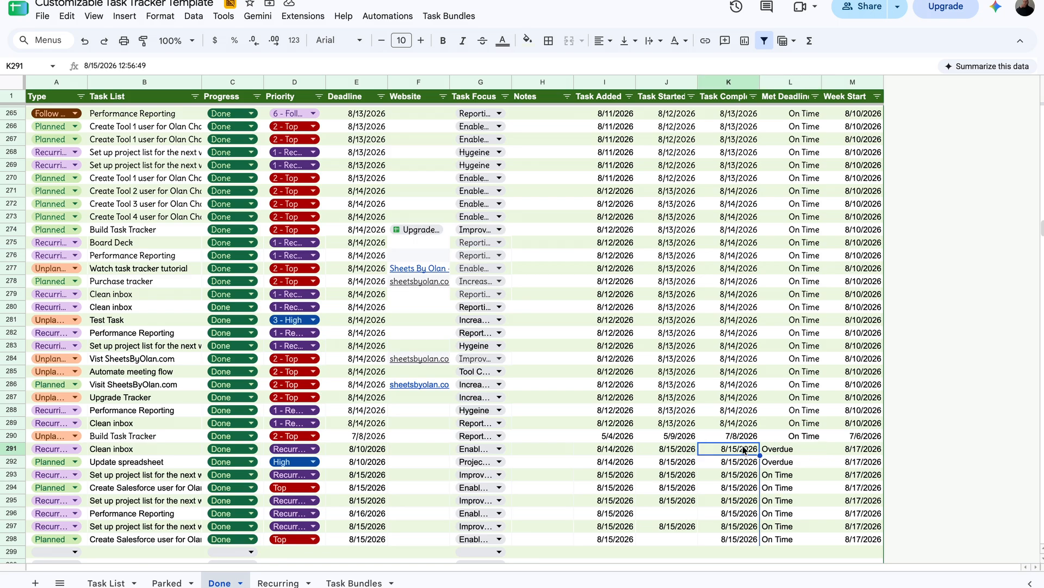
click(781, 450)
click(365, 479)
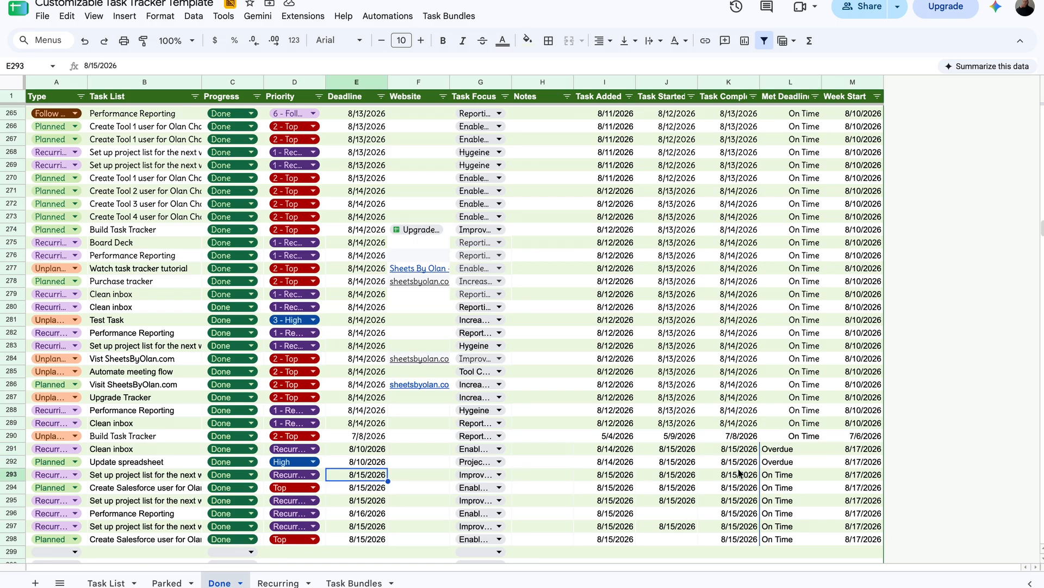
click(680, 513)
click(684, 537)
click(685, 516)
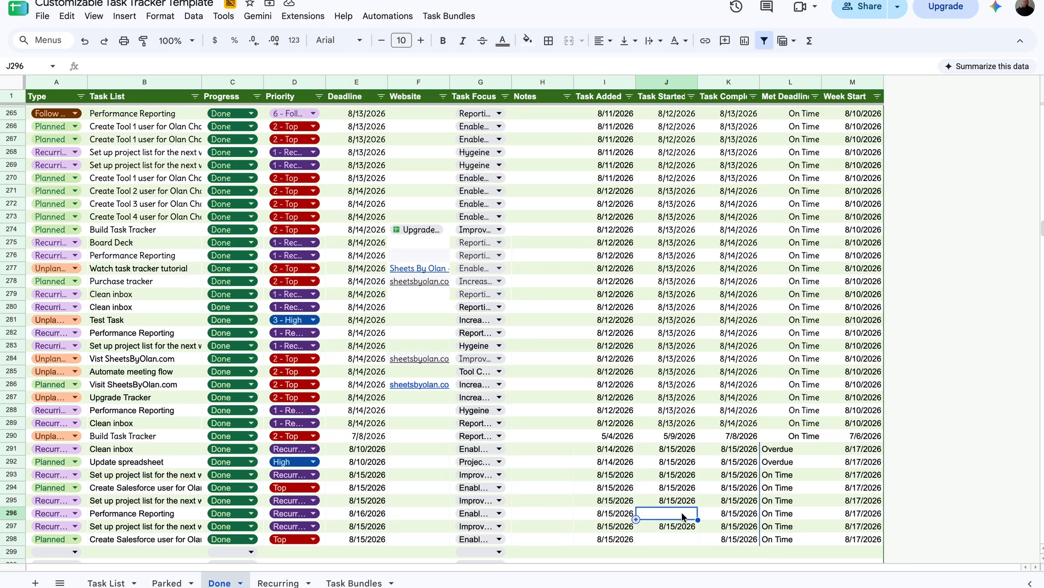
click(724, 517)
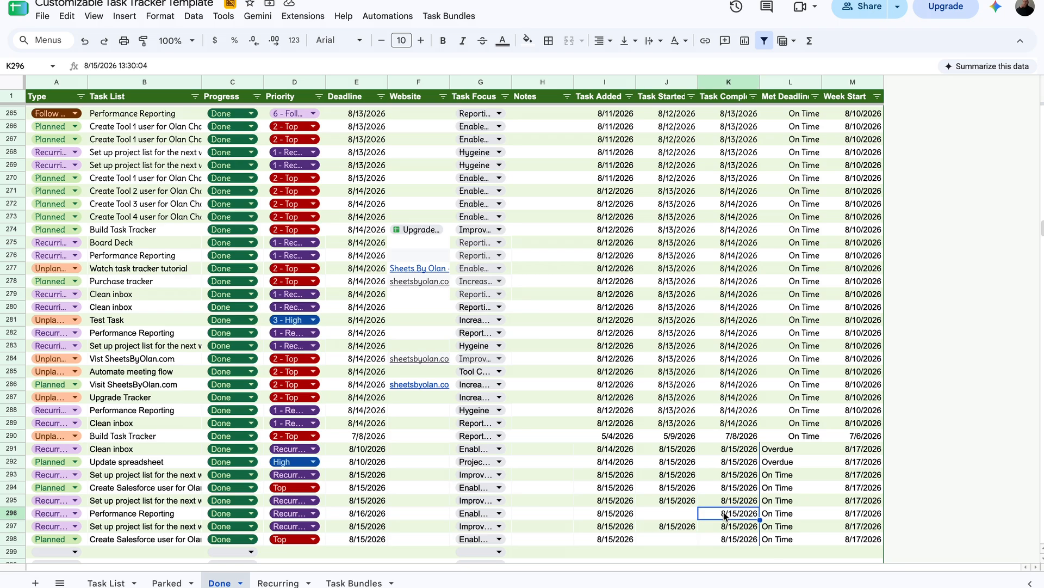
click(707, 541)
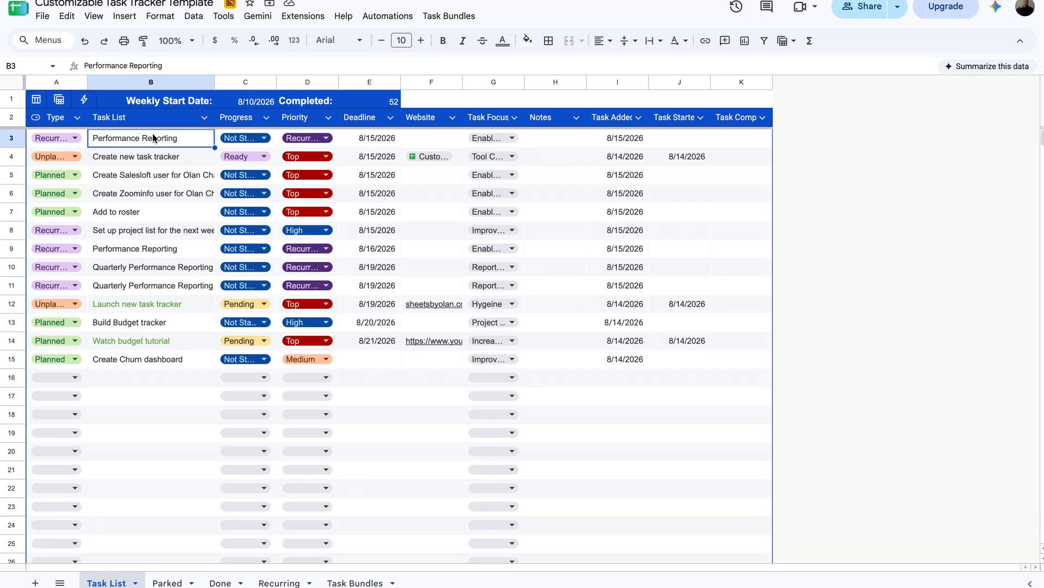
Rename the Task List column header in B2 to 'Adhoc task'
click(151, 80)
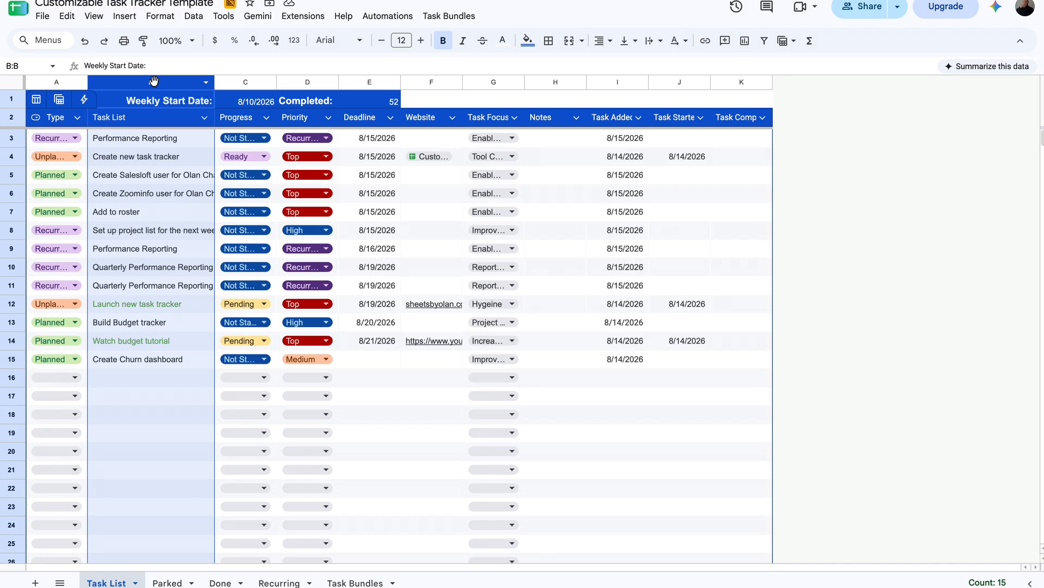
click(162, 124)
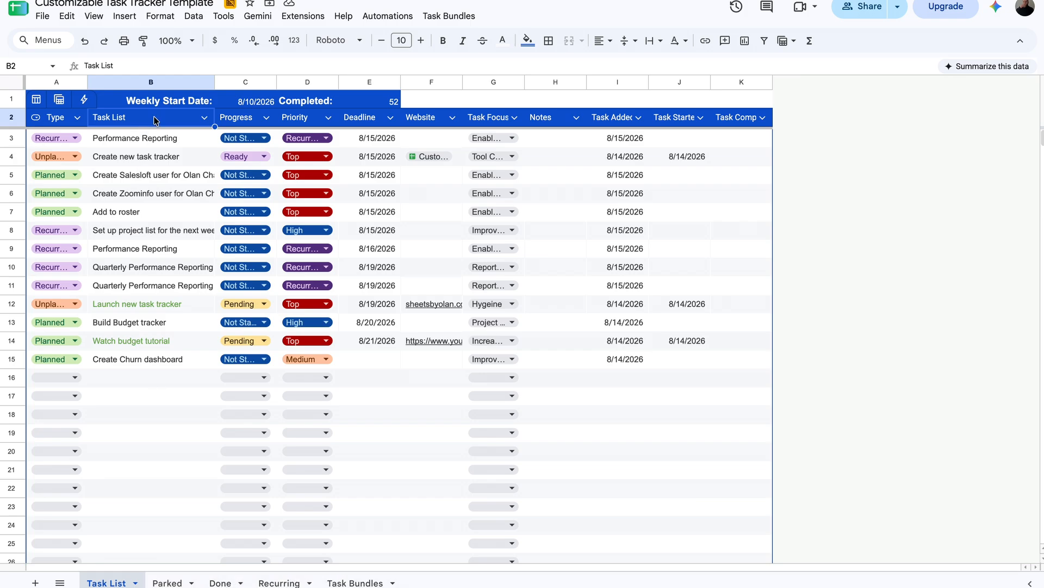
text(Adhoc task)
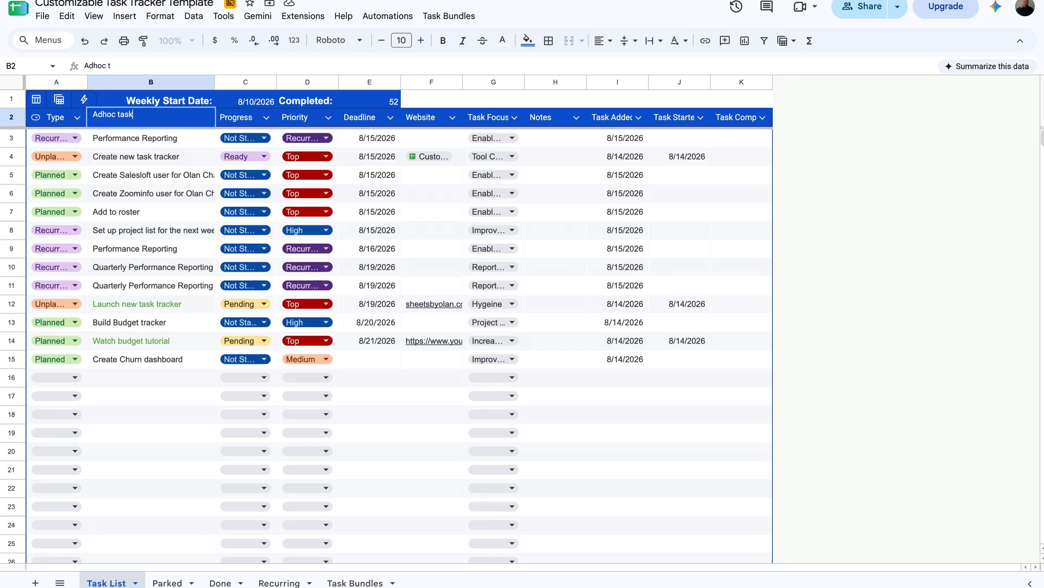
key(Return)
Verify the Parked and Done sheets' headers now read Adhoc tasks
click(164, 583)
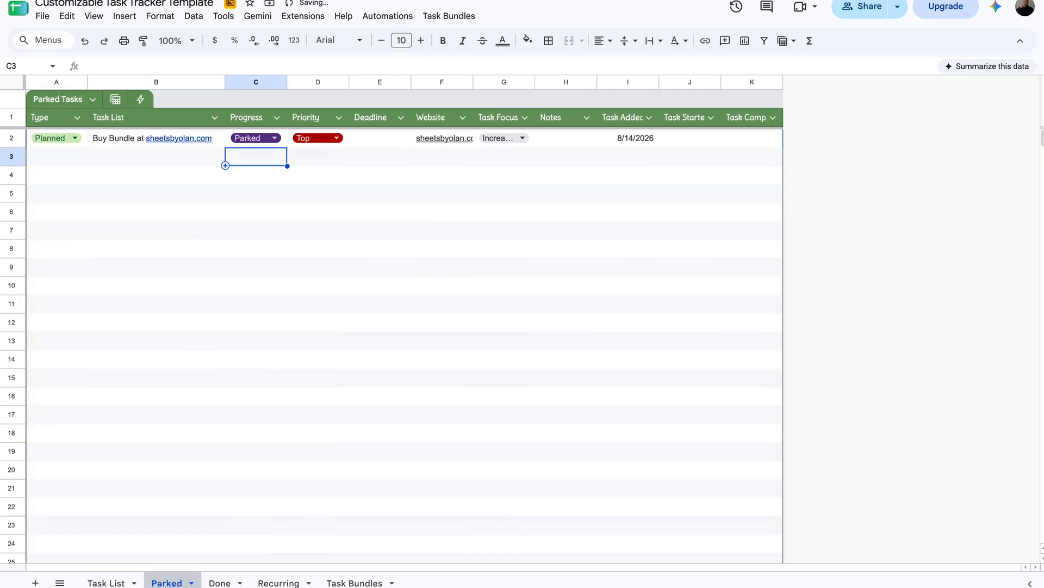
click(160, 117)
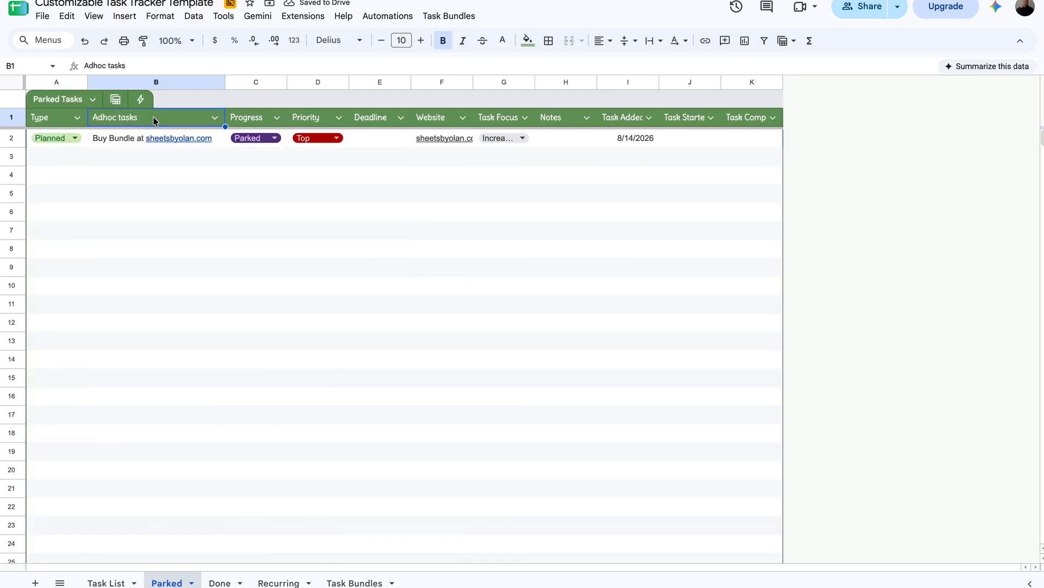
click(217, 580)
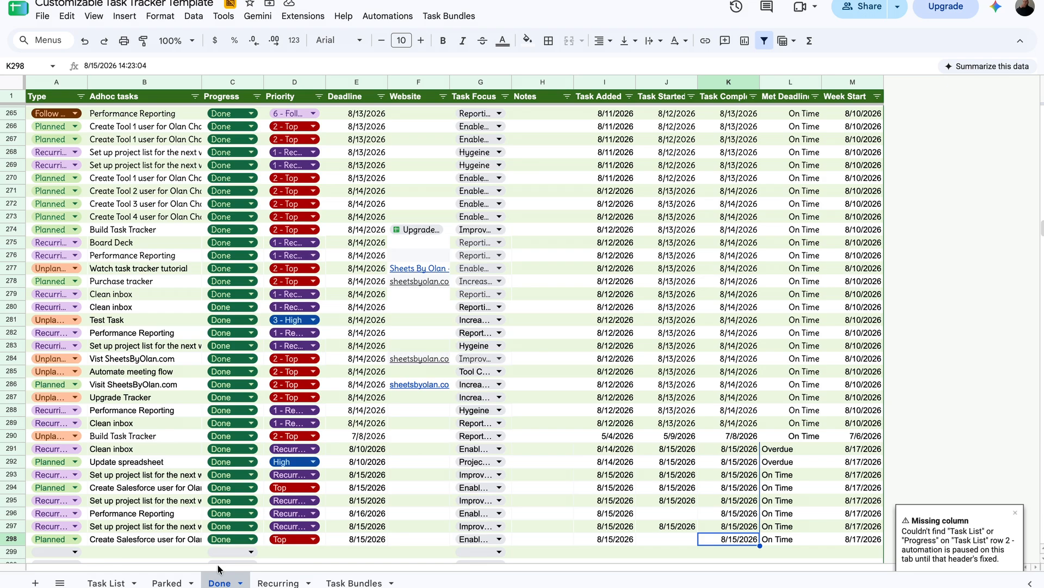
click(161, 101)
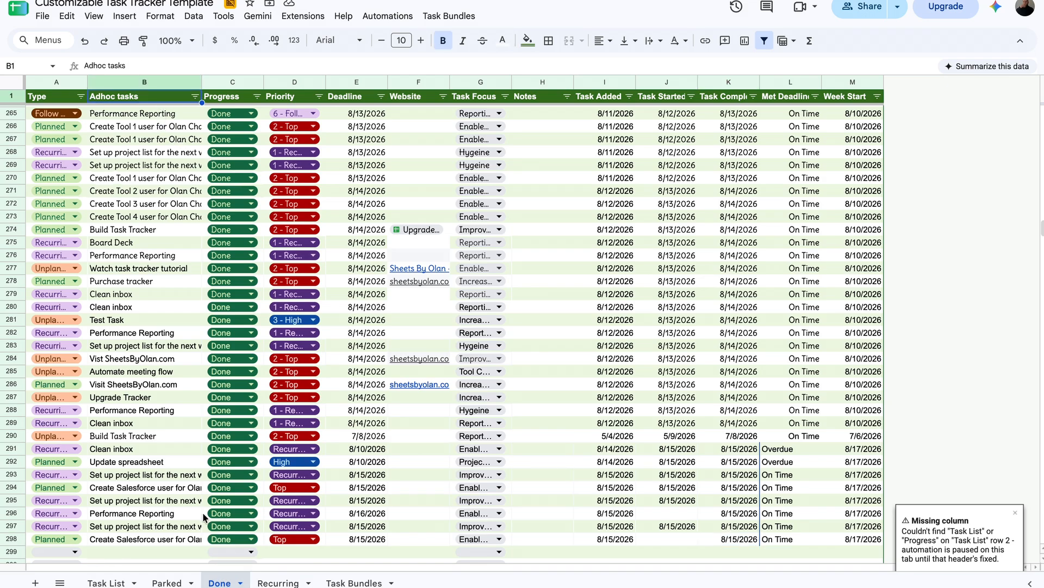
Back on the Task List sheet, type 'Task List' to restore the header
click(106, 582)
text(Task List)
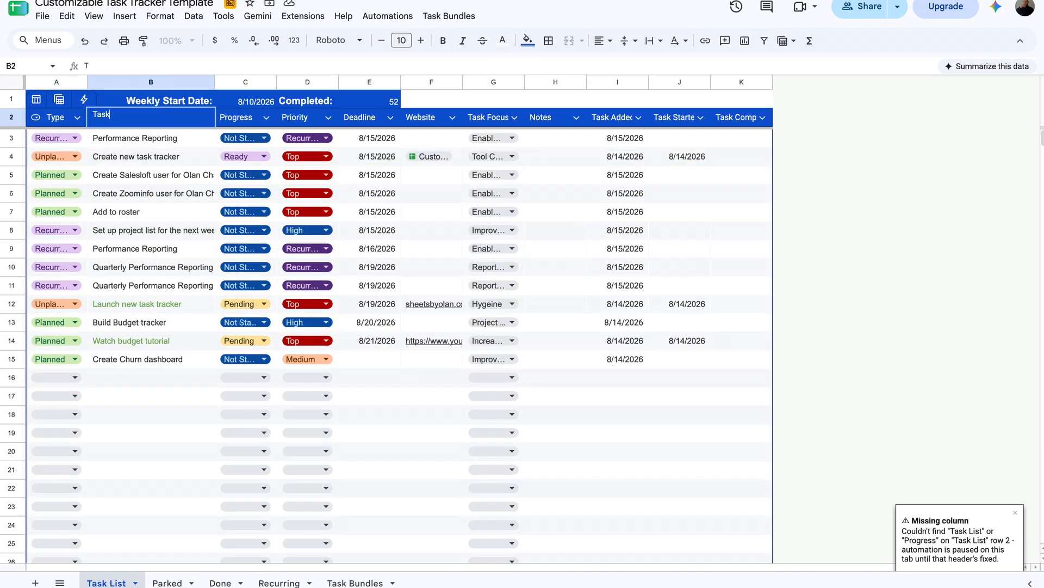
key(Return)
Insert an empty column left of column B and head it 'Employees'
click(158, 81)
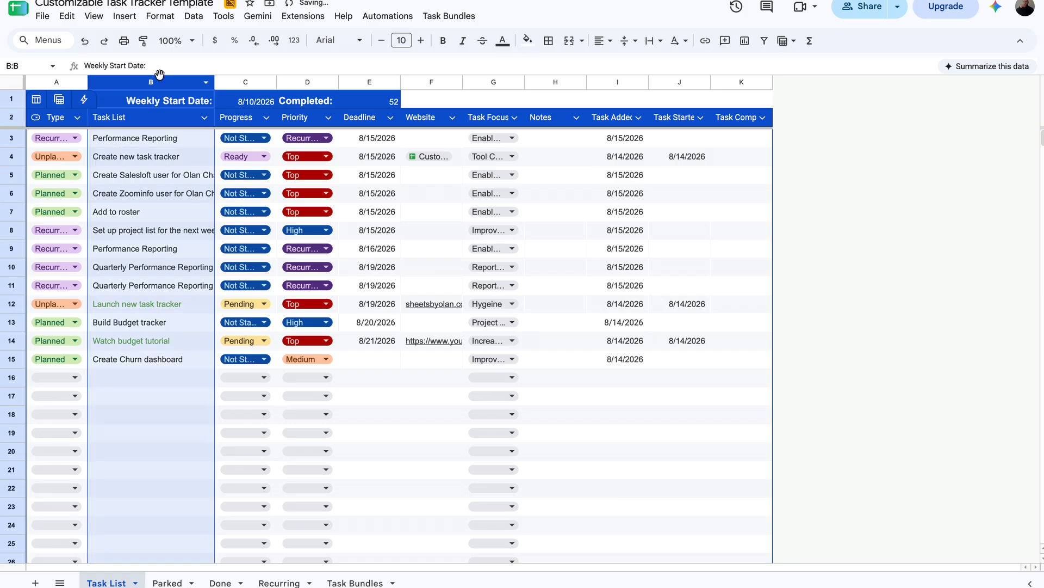
right_click(161, 81)
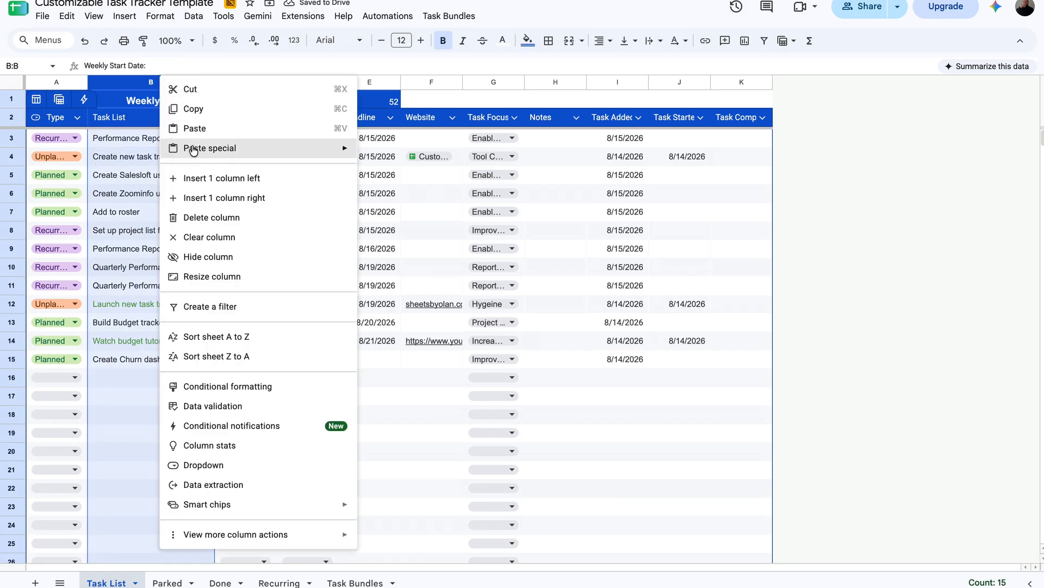
click(213, 190)
click(142, 112)
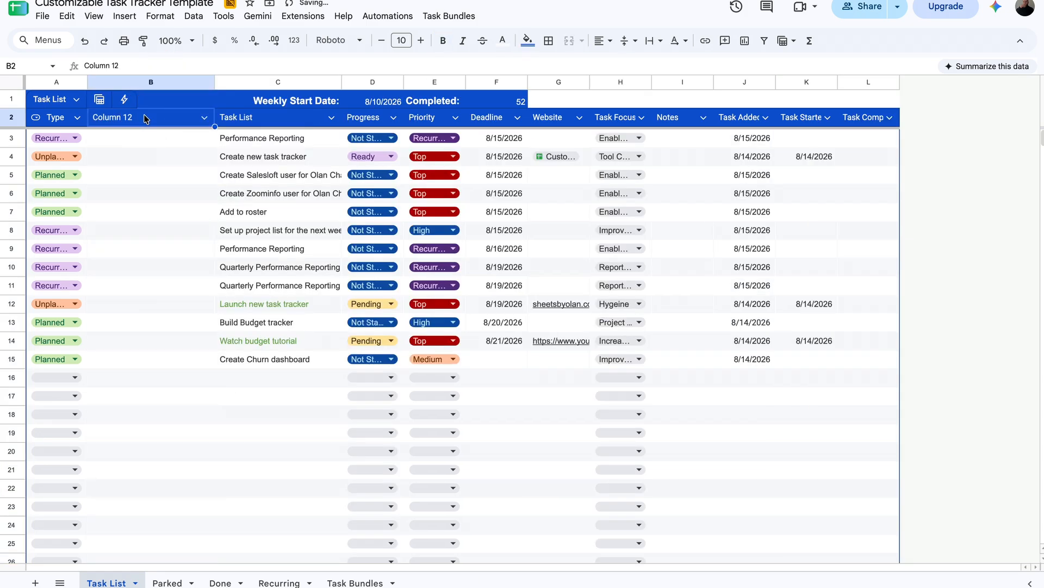
text(Employees)
key(Return)
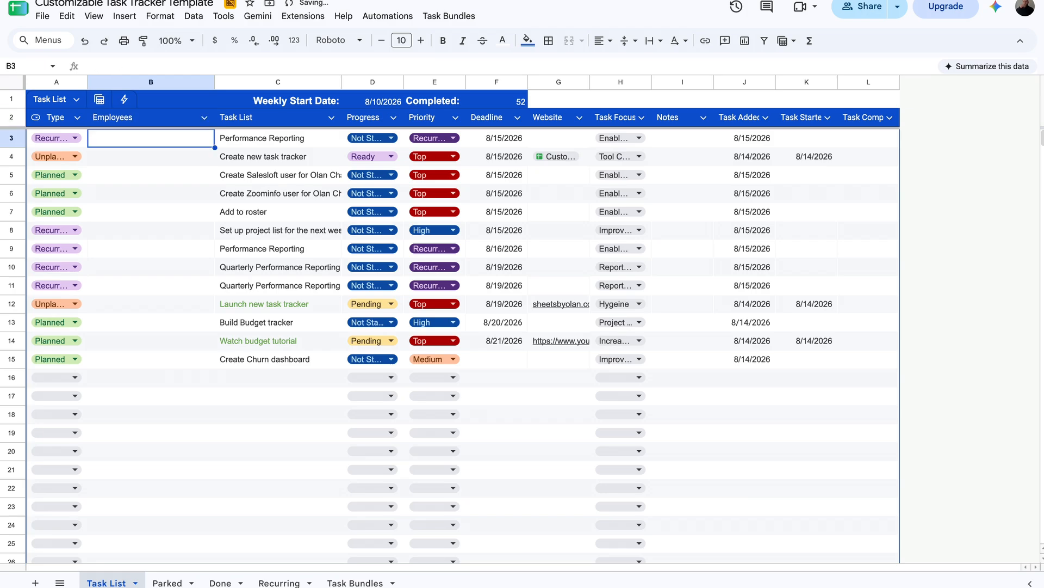
click(240, 143)
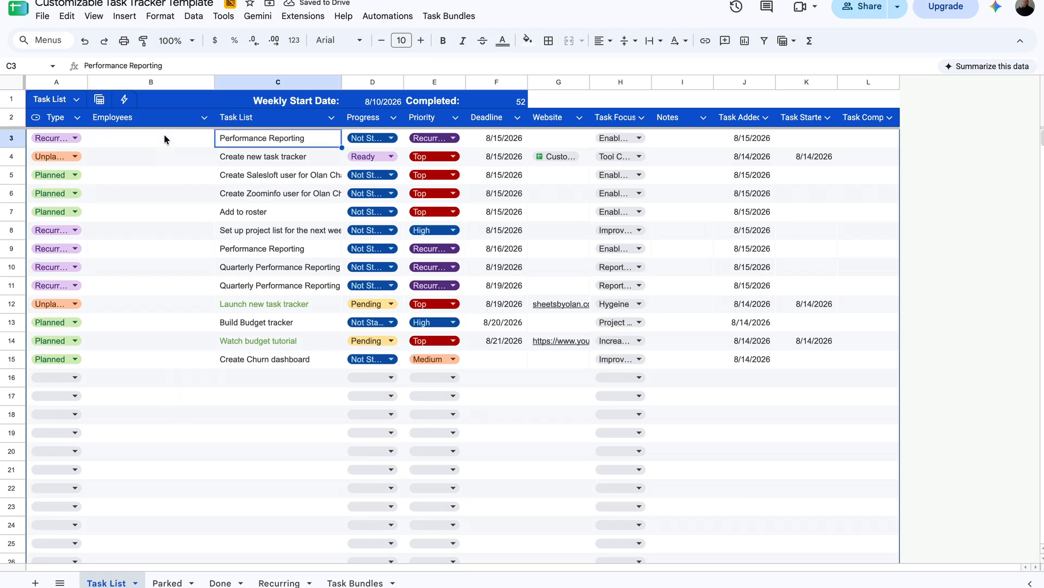
click(204, 118)
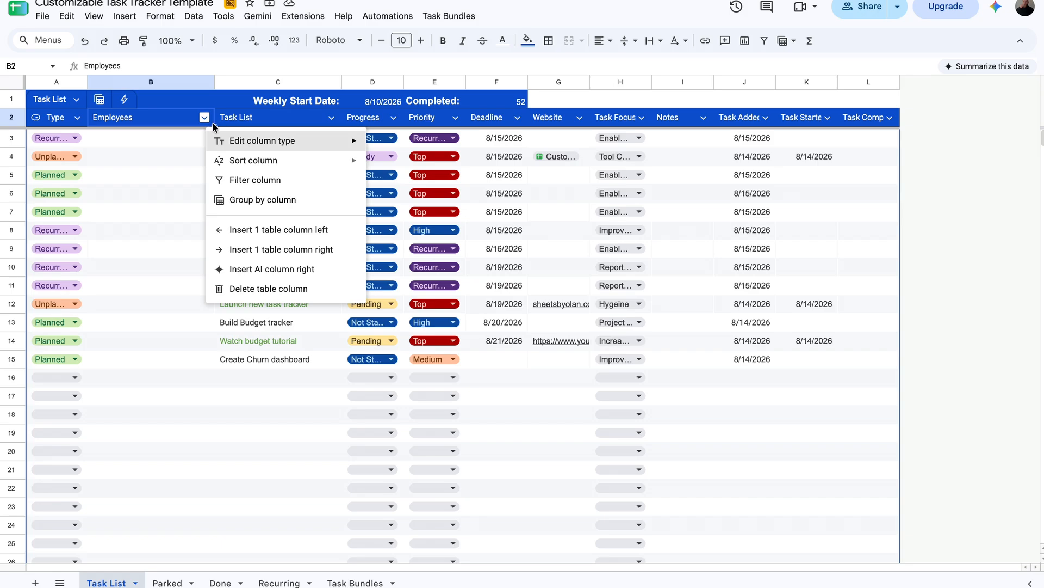
Make Employees a Dropdown (from a range) column, cancel the range, and close data validation
mouse_move(267, 148)
click(414, 205)
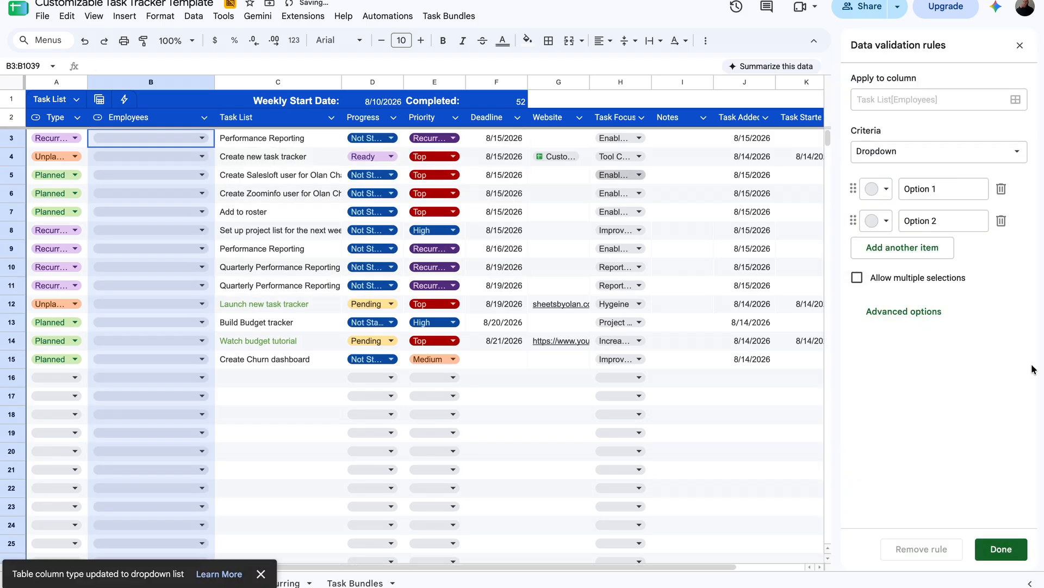
click(1016, 151)
click(924, 170)
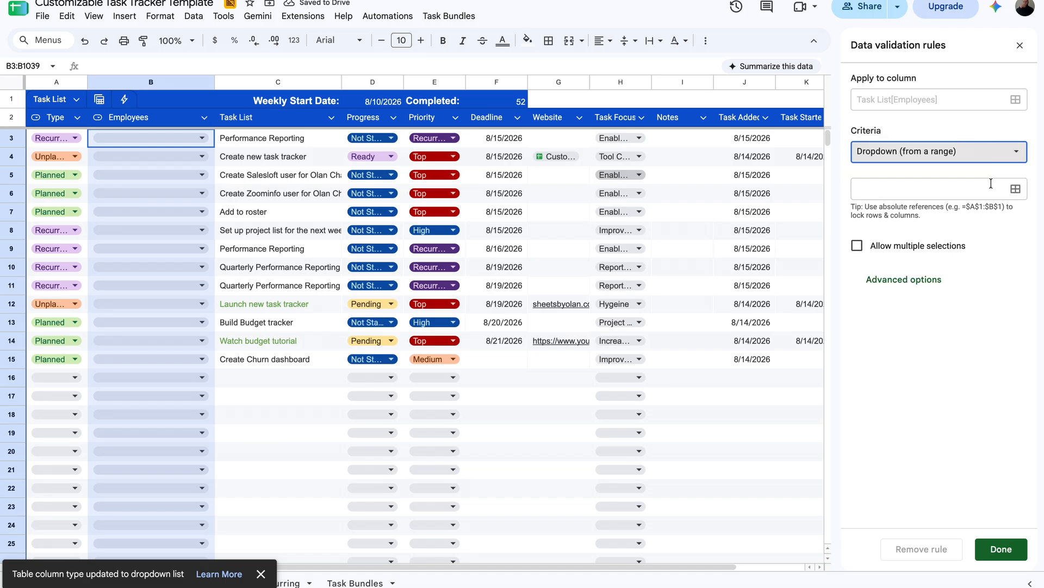
click(1014, 189)
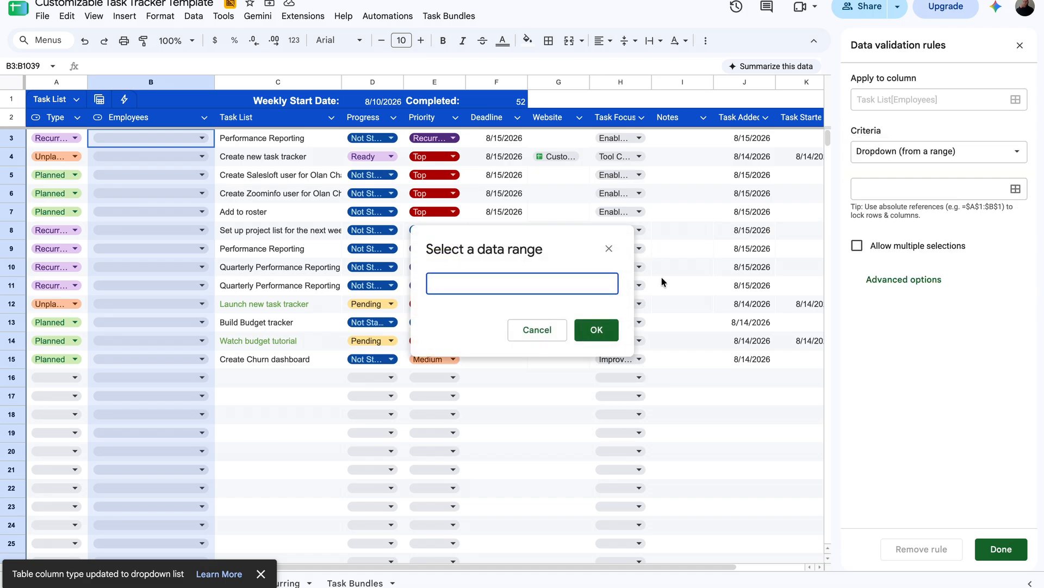
click(536, 329)
click(1001, 549)
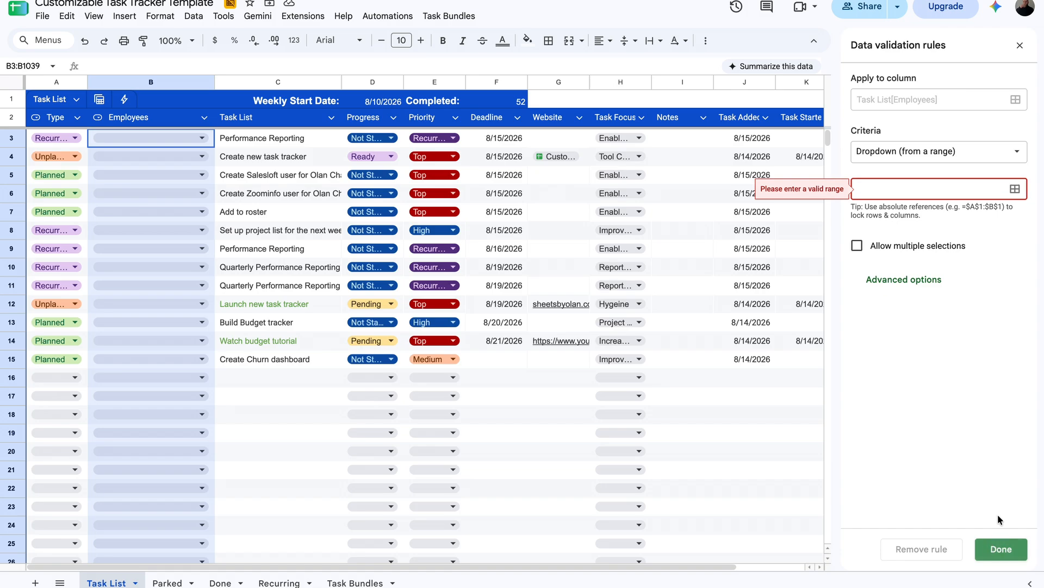
click(1020, 45)
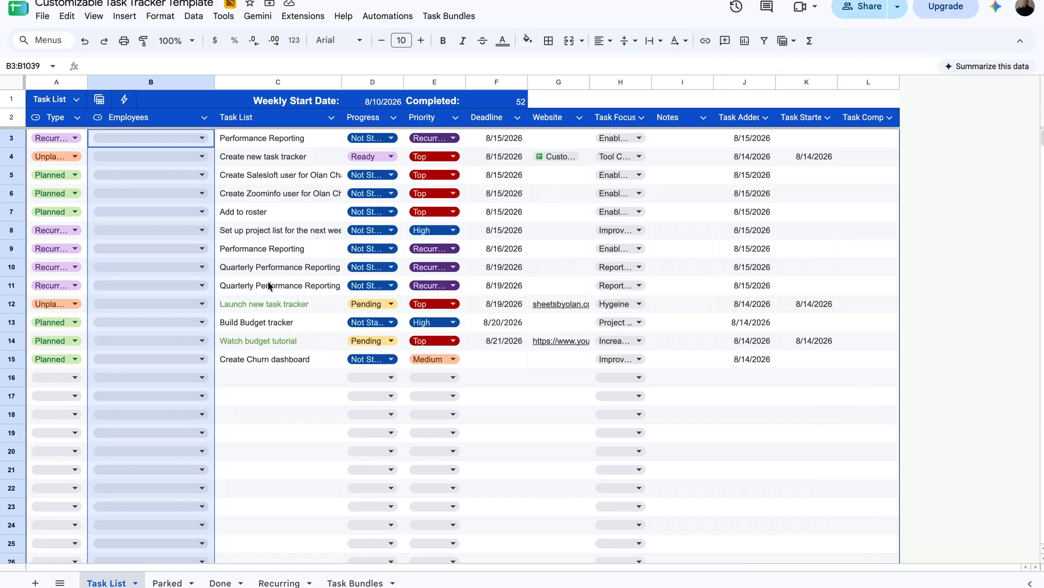
click(159, 155)
click(132, 124)
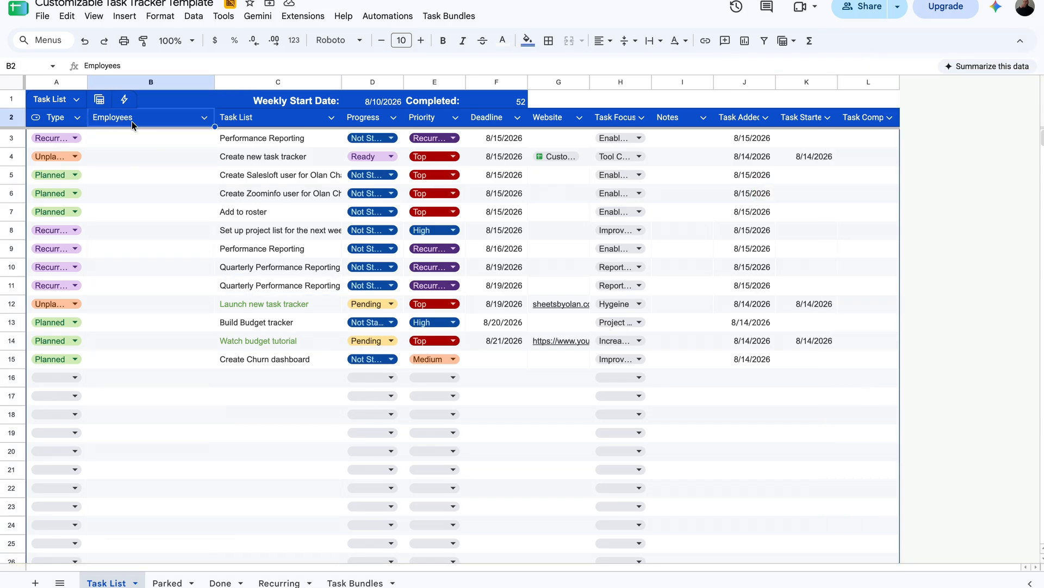
Inspect the Employees column on the Parked and Done sheets, then switch to the Recurring sheet
click(165, 578)
click(186, 146)
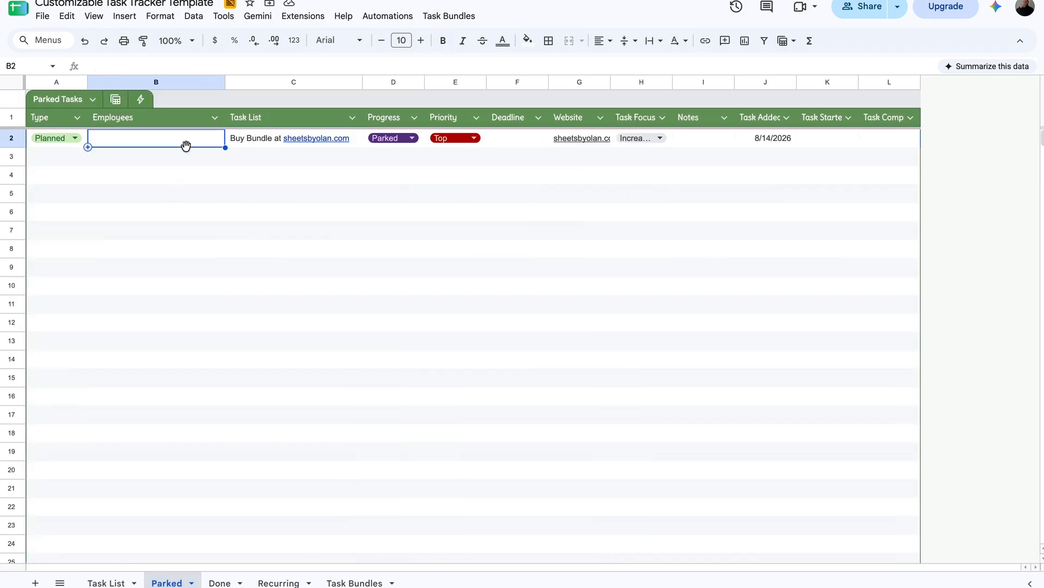
click(220, 581)
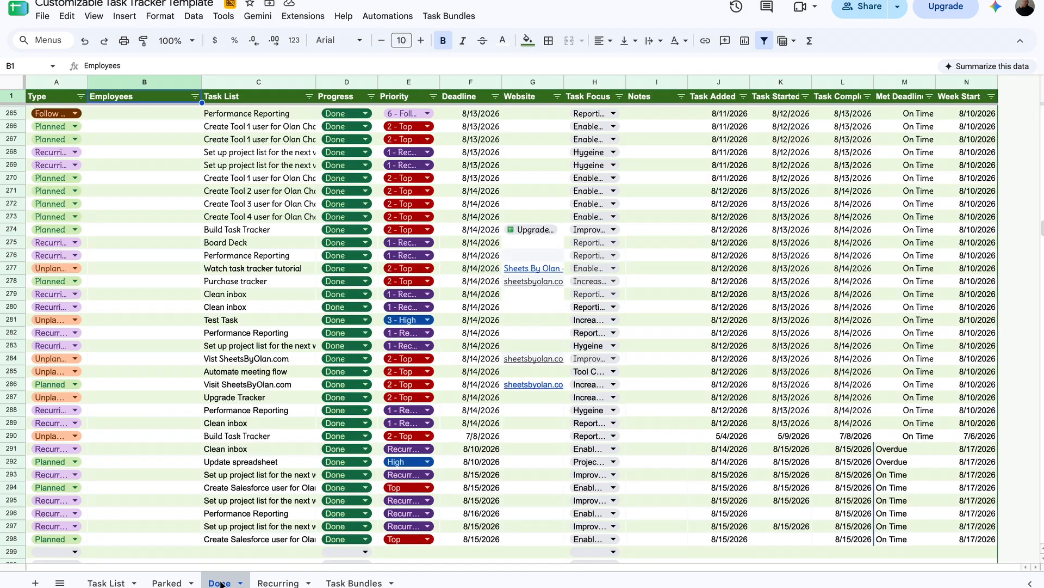
click(210, 197)
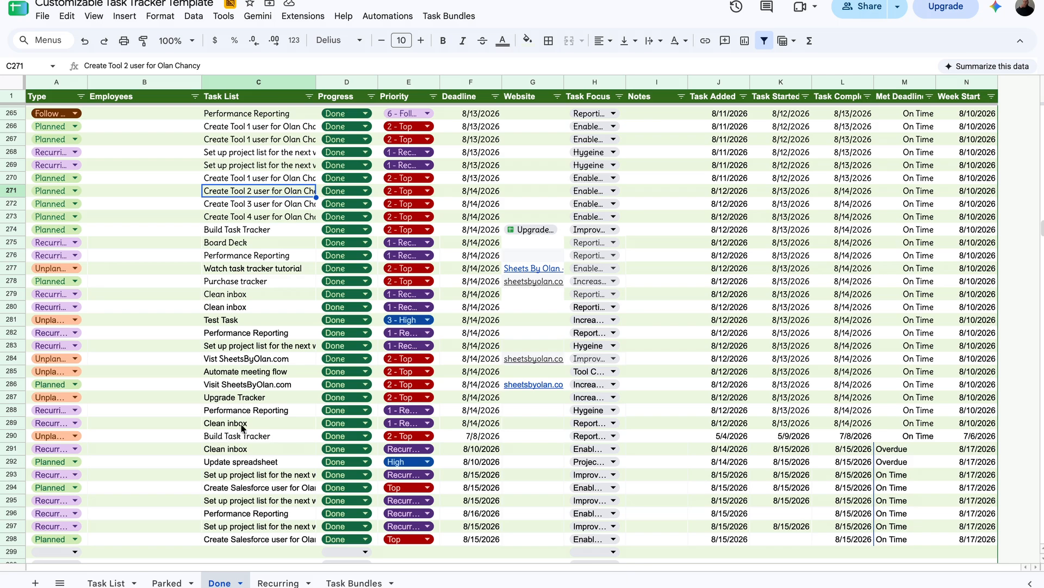
click(283, 582)
Insert an Employee column before Task List on the Recurring sheet
right_click(141, 87)
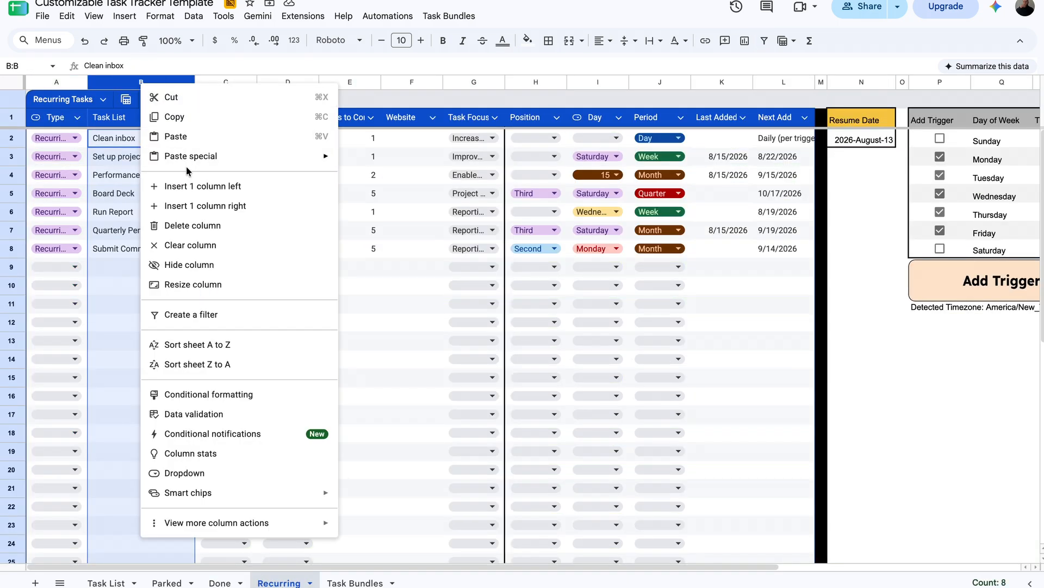
click(197, 187)
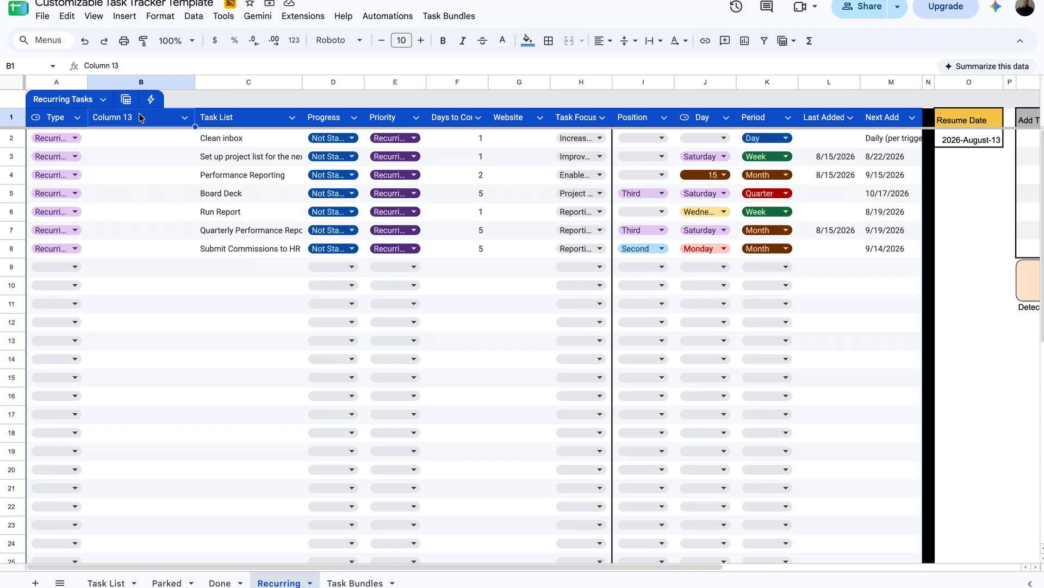
text(Employee)
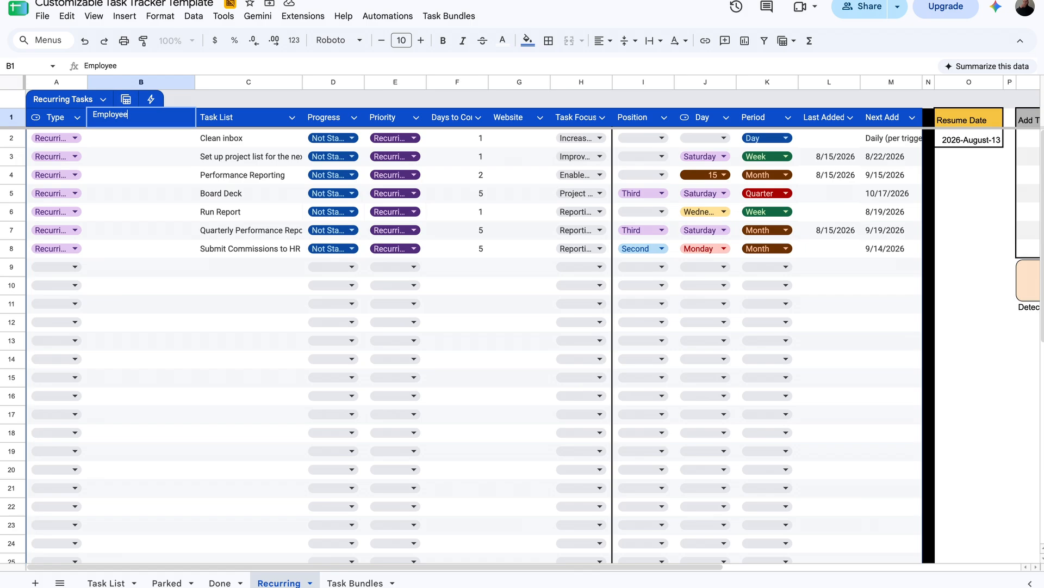
key(Return)
Add an Employee column on Task Bundles, enter test value 'fejfhejfrh' in B7, then return to Task List
click(352, 581)
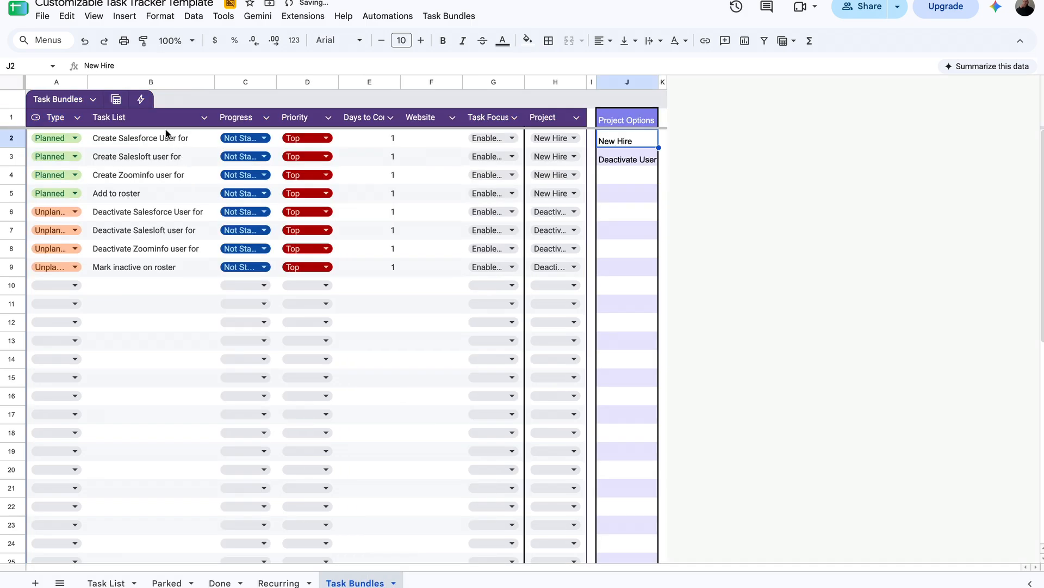
right_click(148, 84)
click(222, 180)
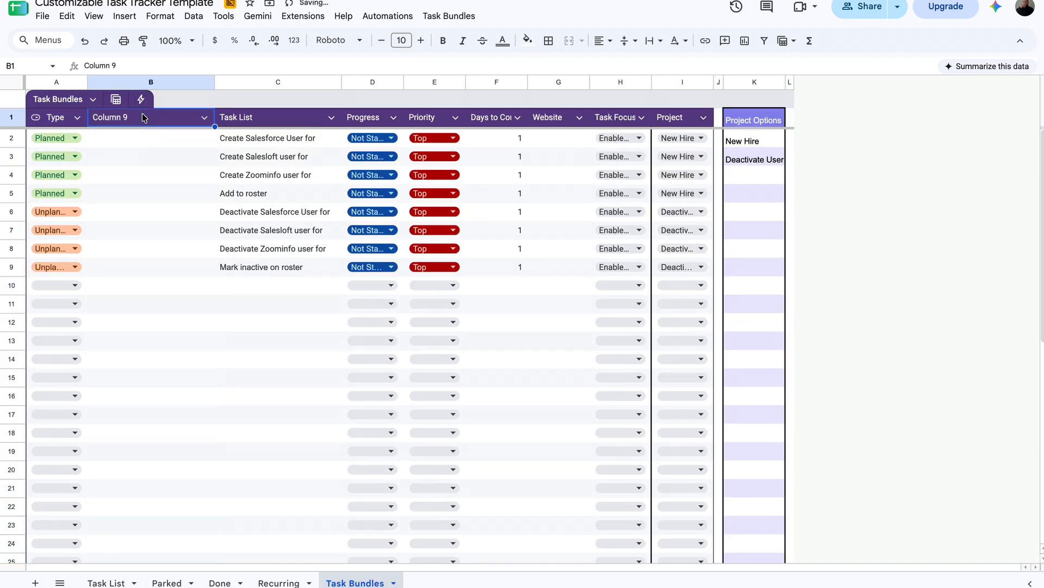
text(Employee)
click(198, 234)
text(fejfhejfrh)
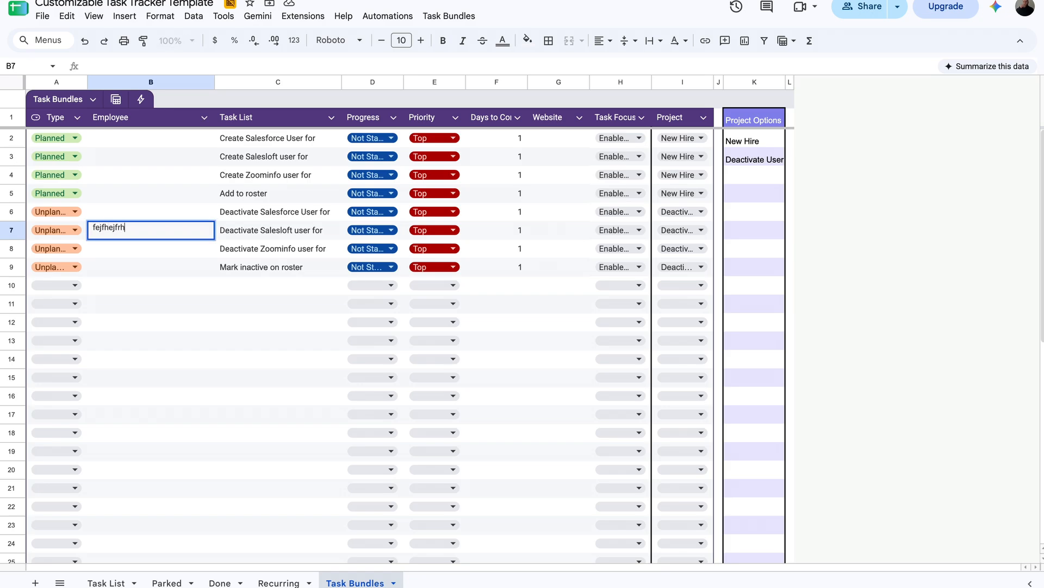
key(Return)
click(266, 231)
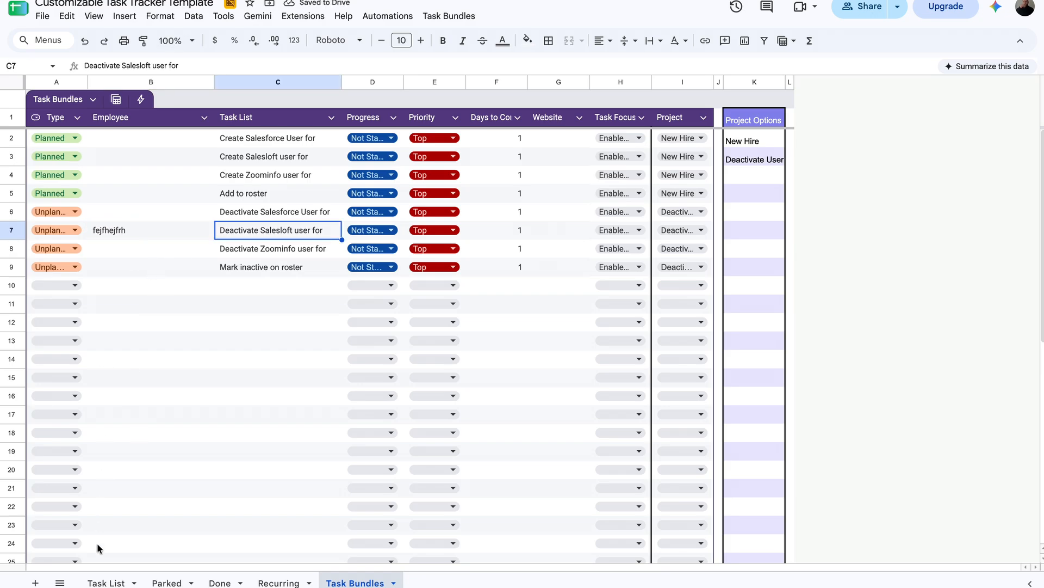
click(106, 582)
Add the Deactivate User bundle's tasks and check the Employee value carried into row 9
click(451, 16)
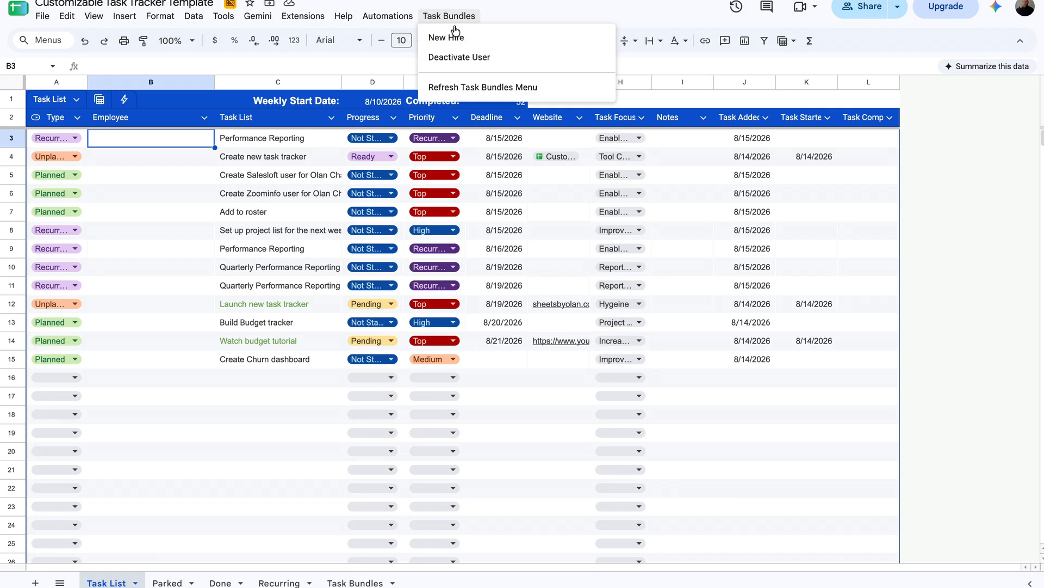
click(456, 34)
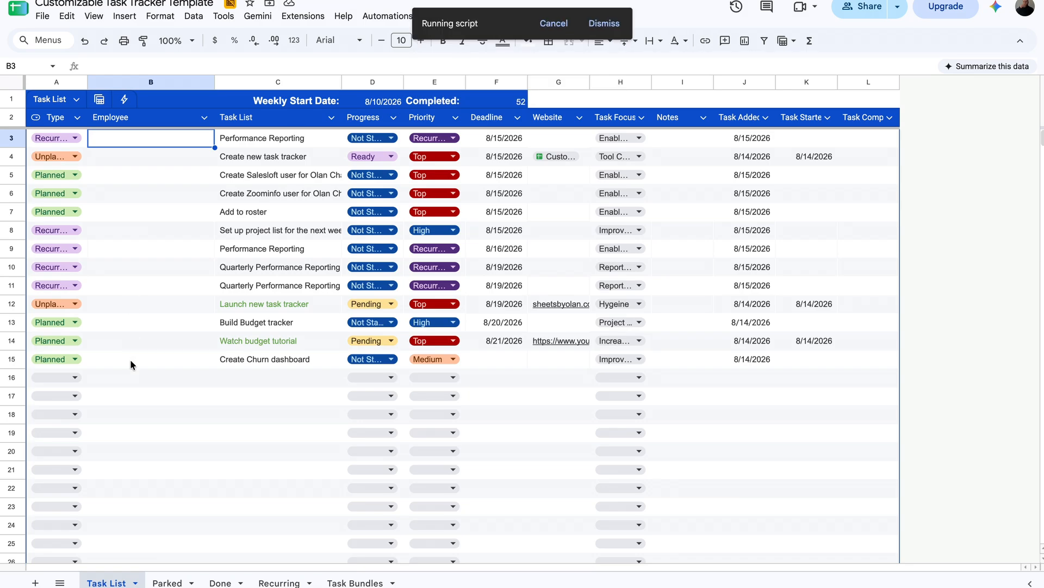
click(129, 396)
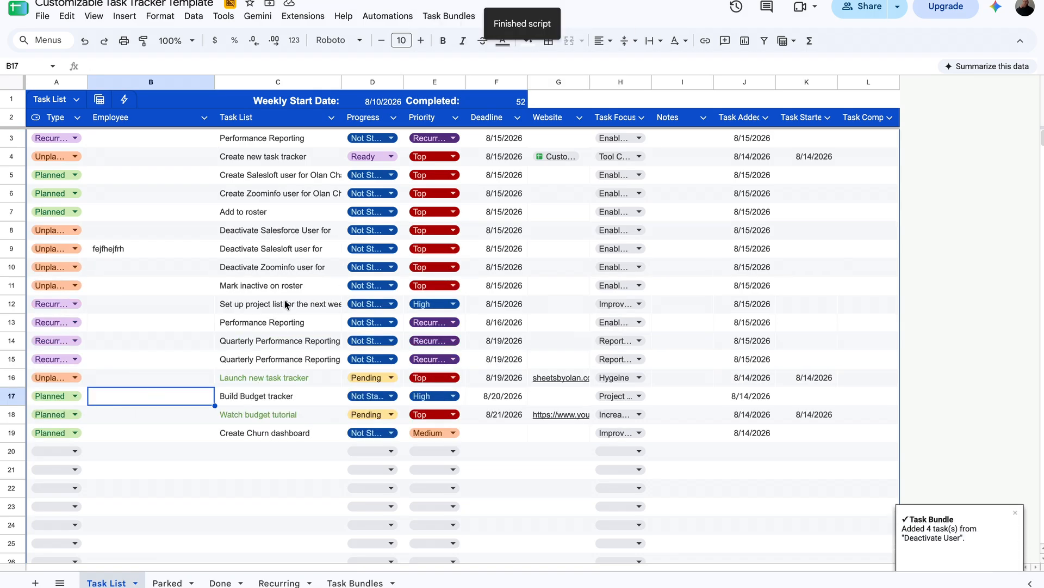
click(285, 304)
click(291, 248)
click(186, 249)
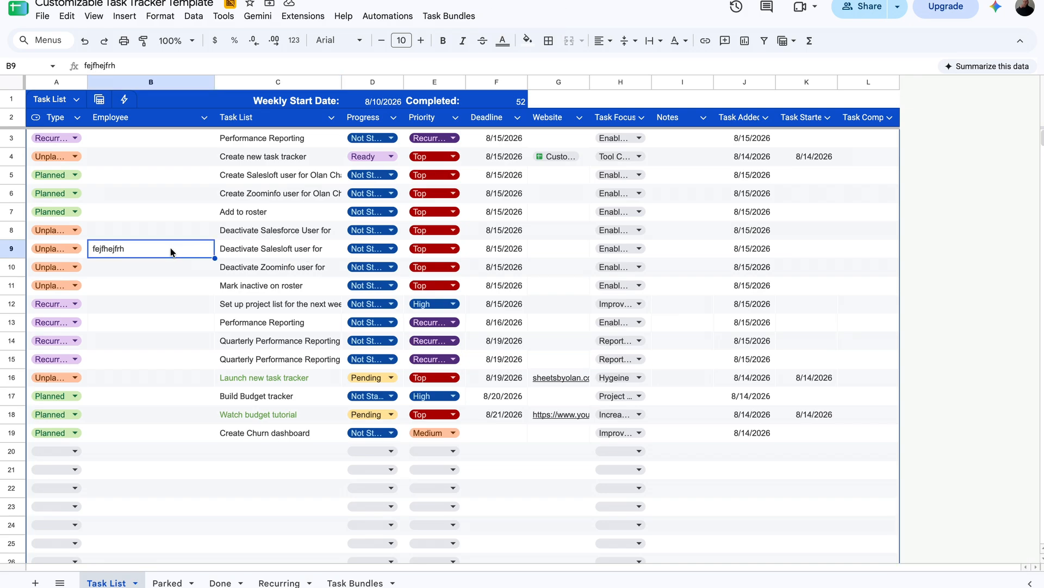
Mark the Deactivate Salesloft task Pending, then Done
click(355, 251)
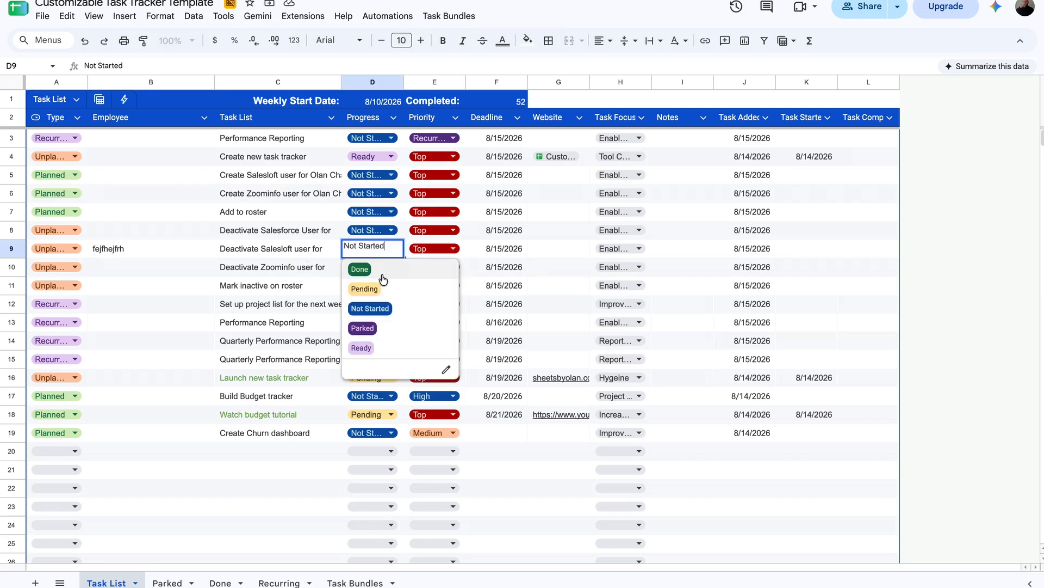
click(383, 289)
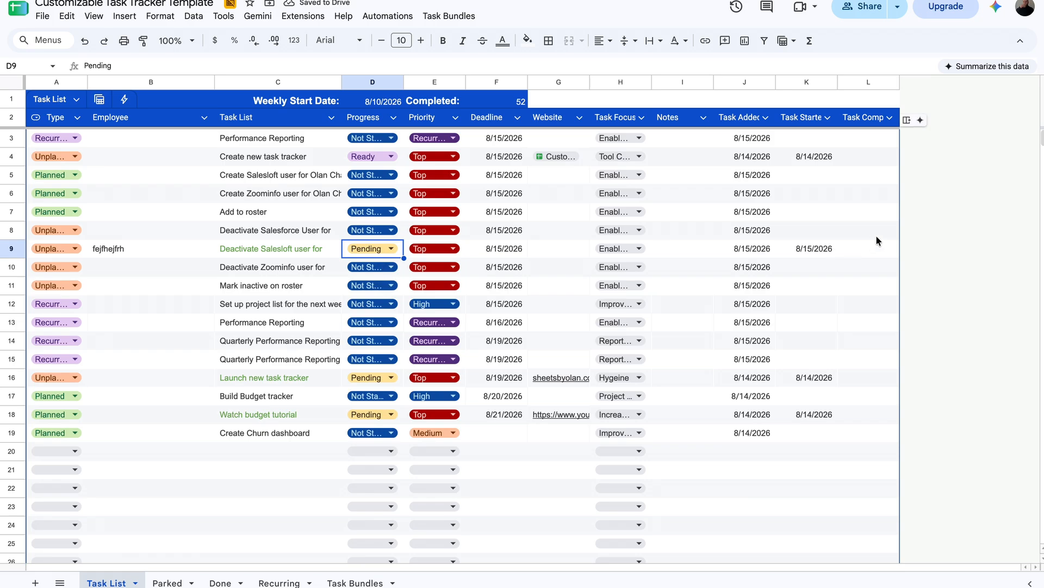
click(362, 250)
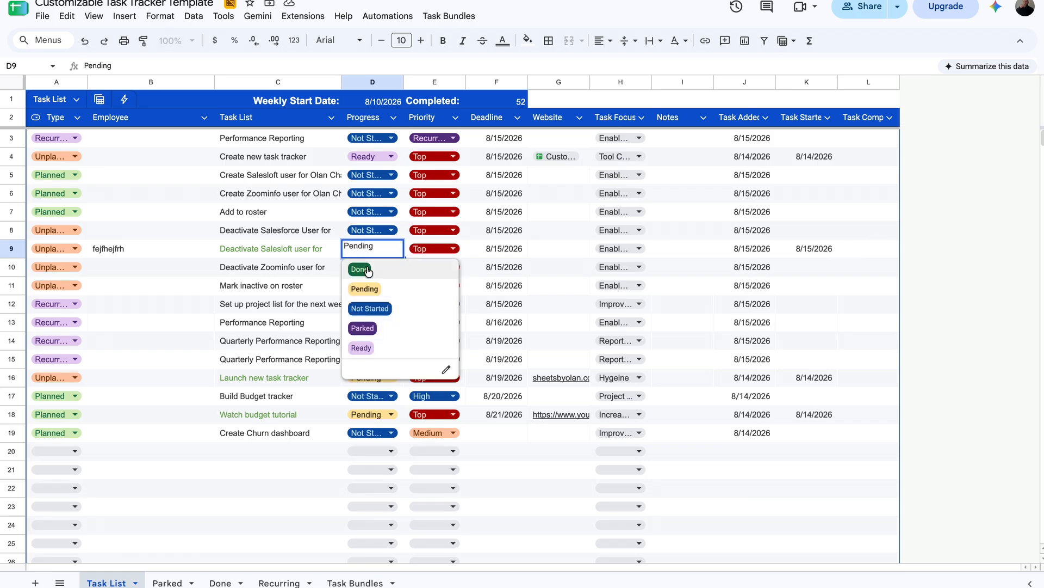
click(359, 269)
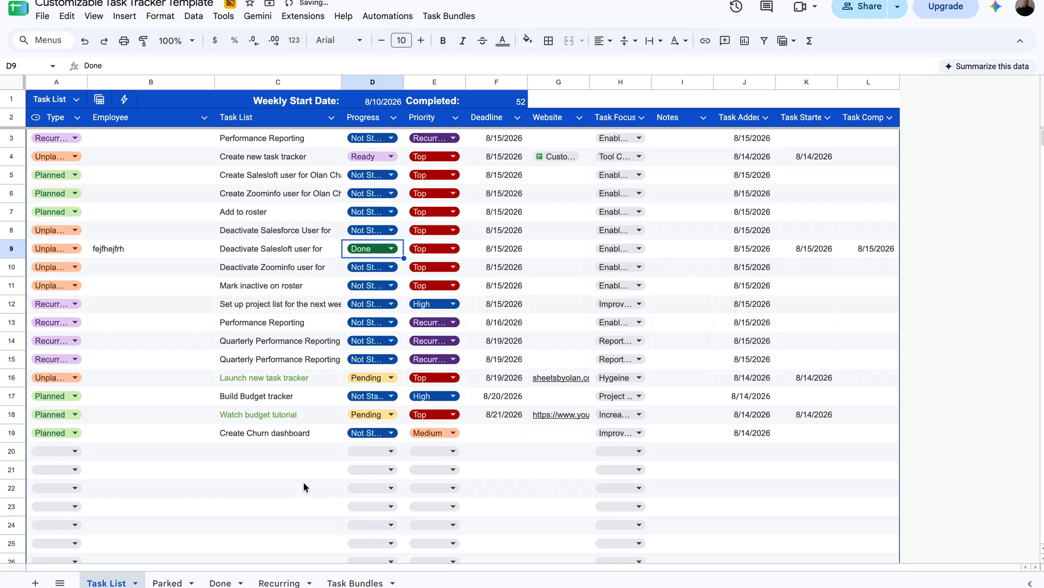
Confirm the finished task and its employee entry sit at the bottom of the Done sheet
click(220, 583)
scroll(140, 426, down, 5)
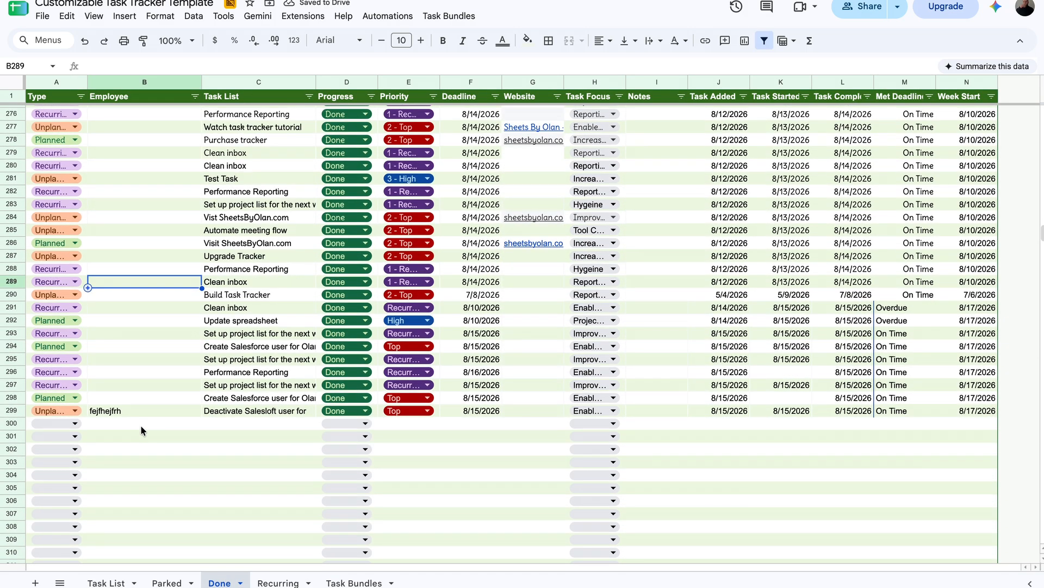
click(133, 390)
click(255, 388)
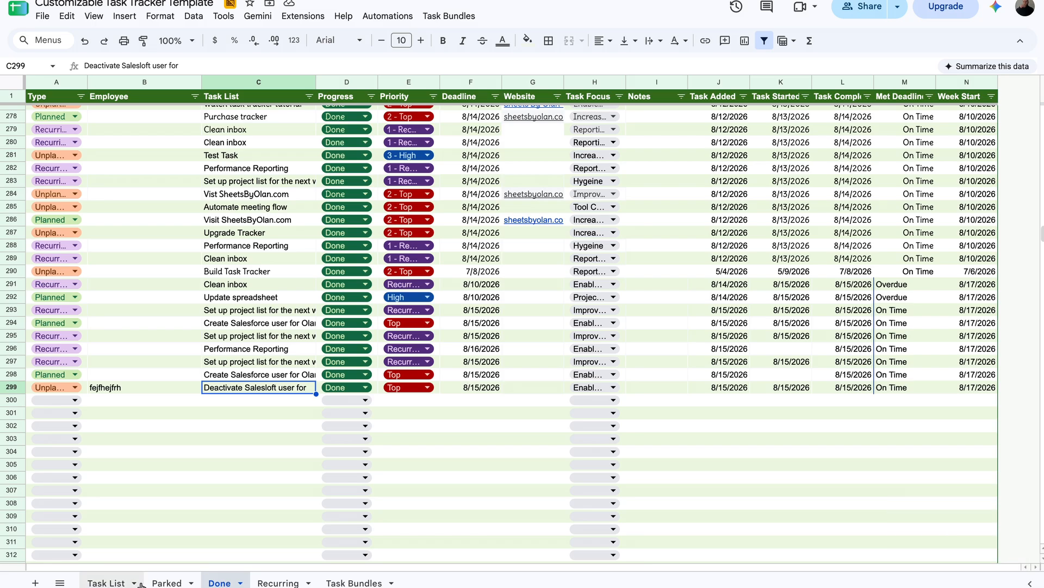
Pass through Parked and Task List, then view the Recurring sheet's option columns
click(167, 582)
click(98, 583)
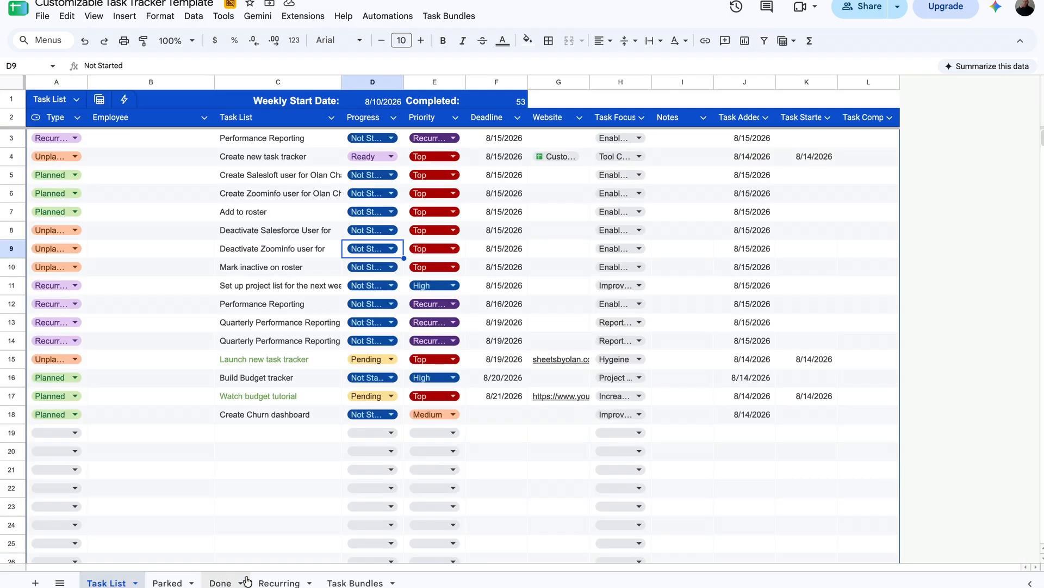
click(279, 582)
scroll(510, 323, right, 10)
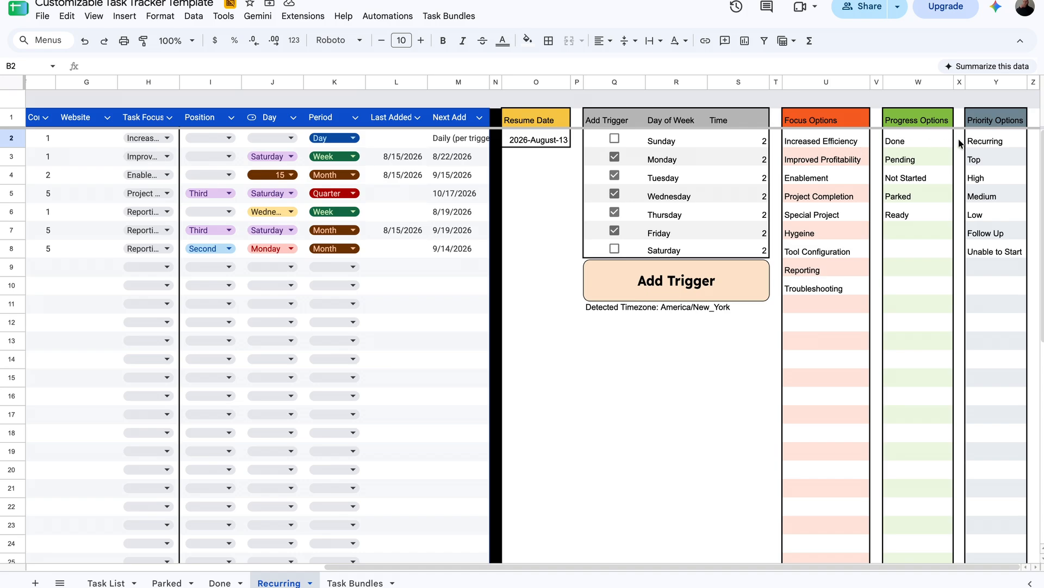
Reorder the priority options so Y2 reads Top and Y3 reads Recurring
click(996, 141)
click(996, 163)
click(1004, 145)
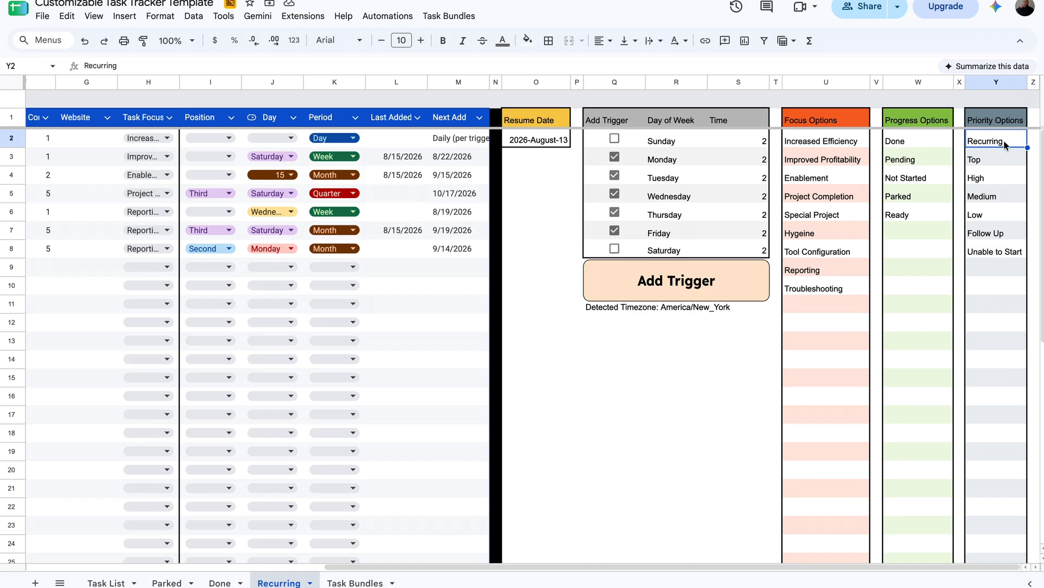
click(1000, 153)
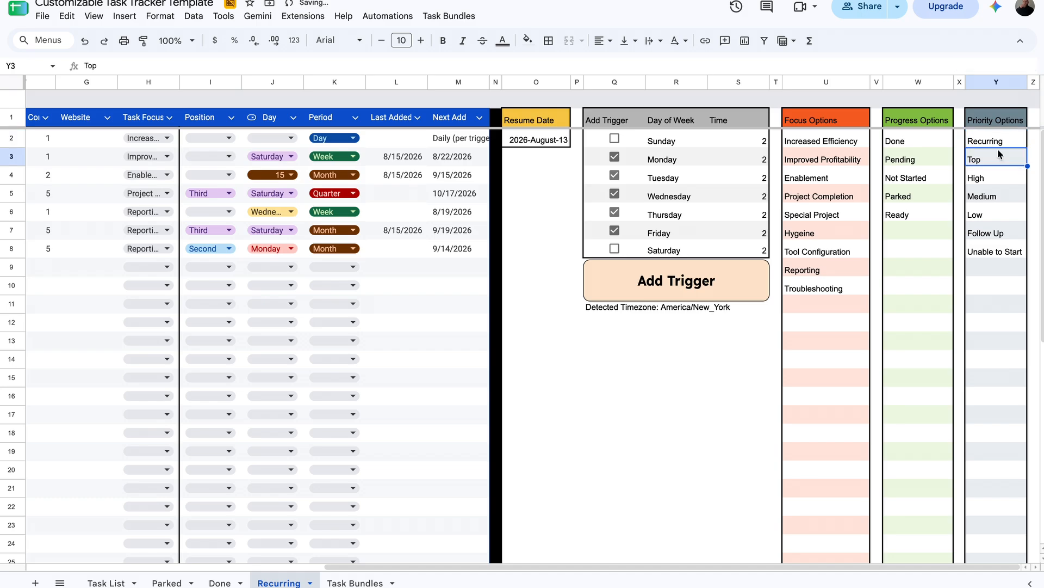
click(1004, 142)
text(Top)
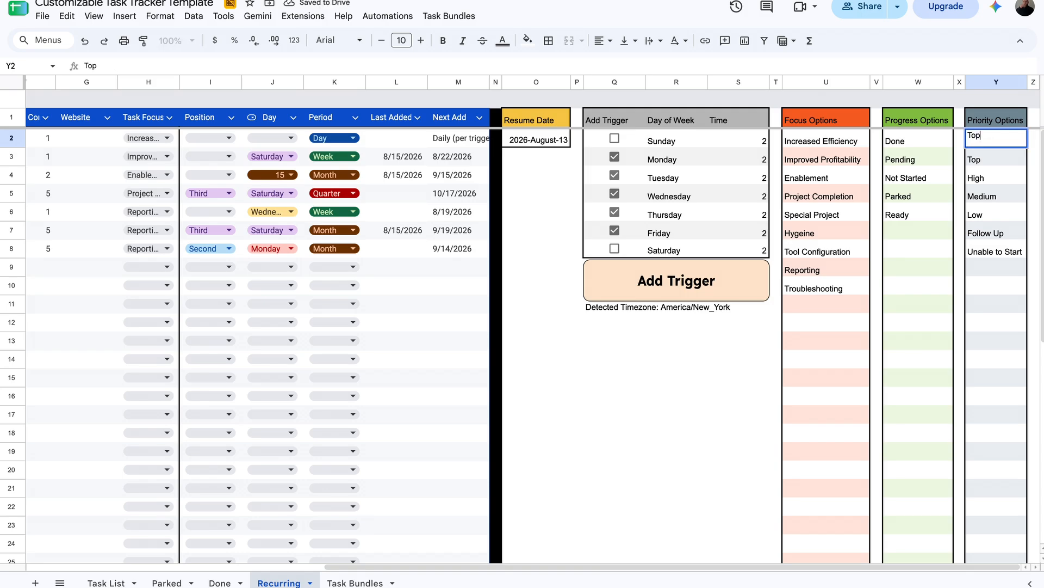
key(Tab)
click(1001, 156)
text(Recurring)
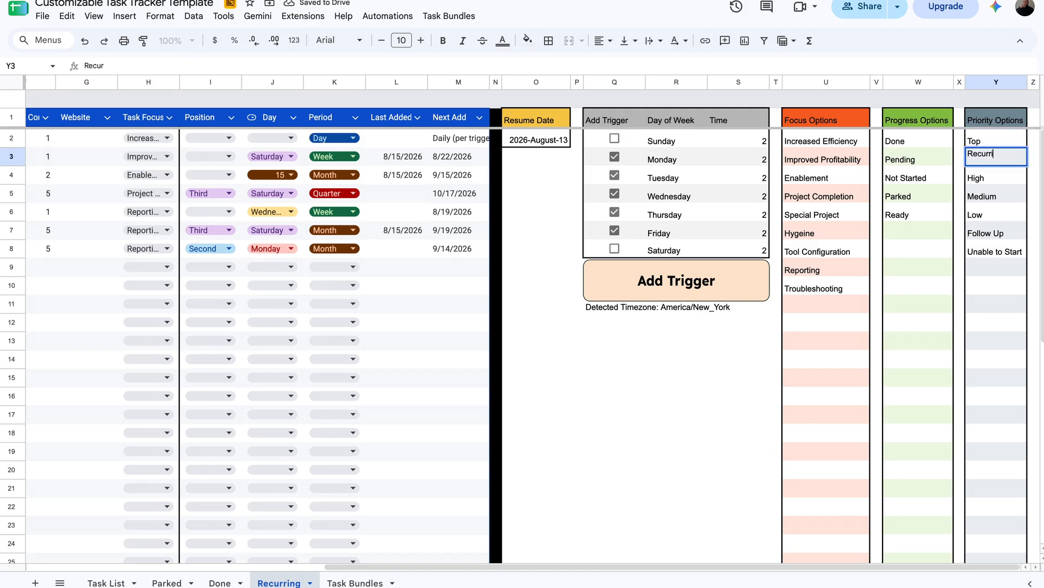
key(Return)
On Task List, set the priority of rows 6 and 8 to Recurring
click(166, 581)
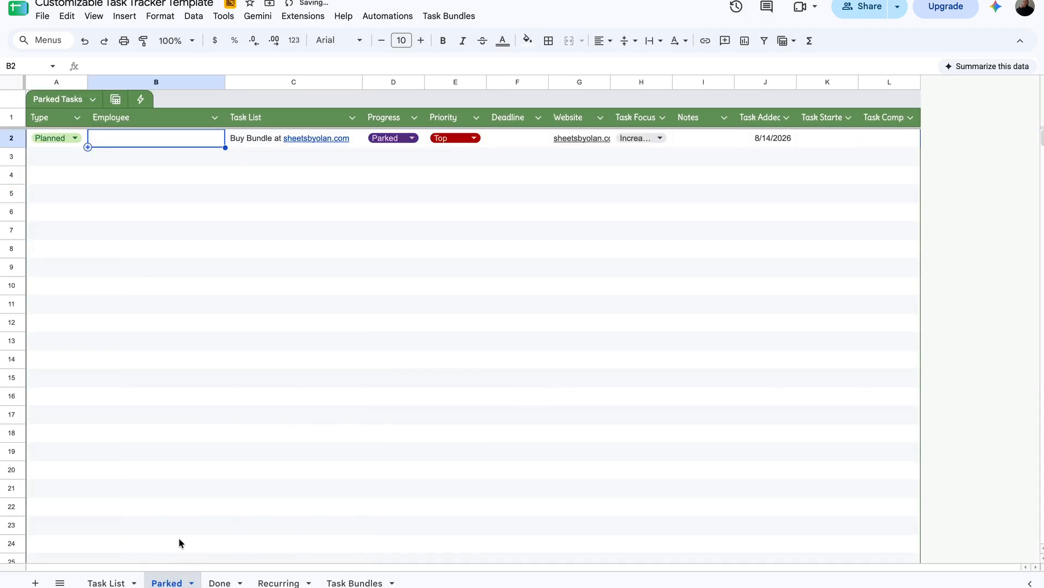
click(106, 581)
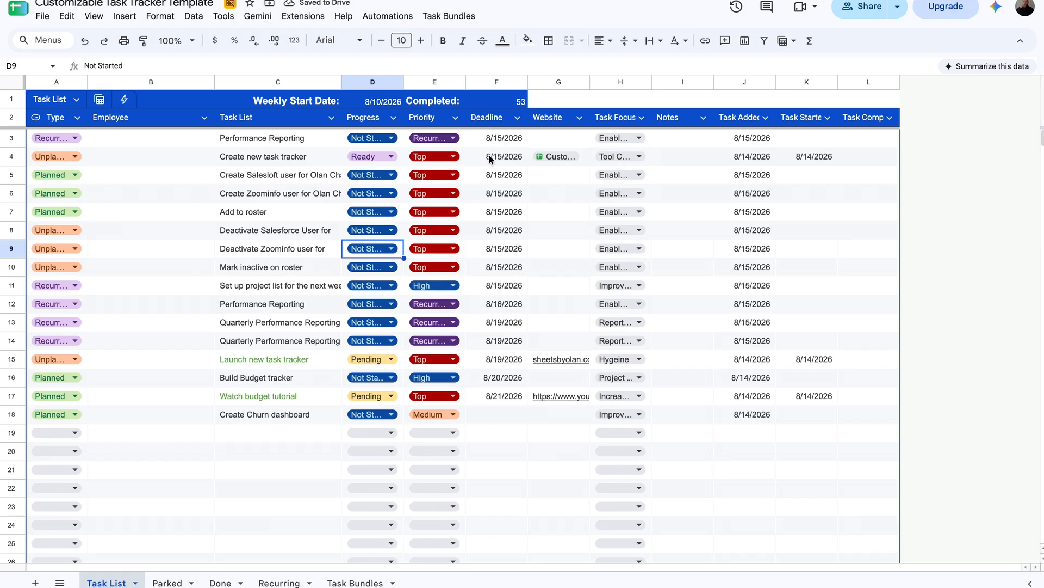
click(492, 173)
click(453, 194)
click(434, 233)
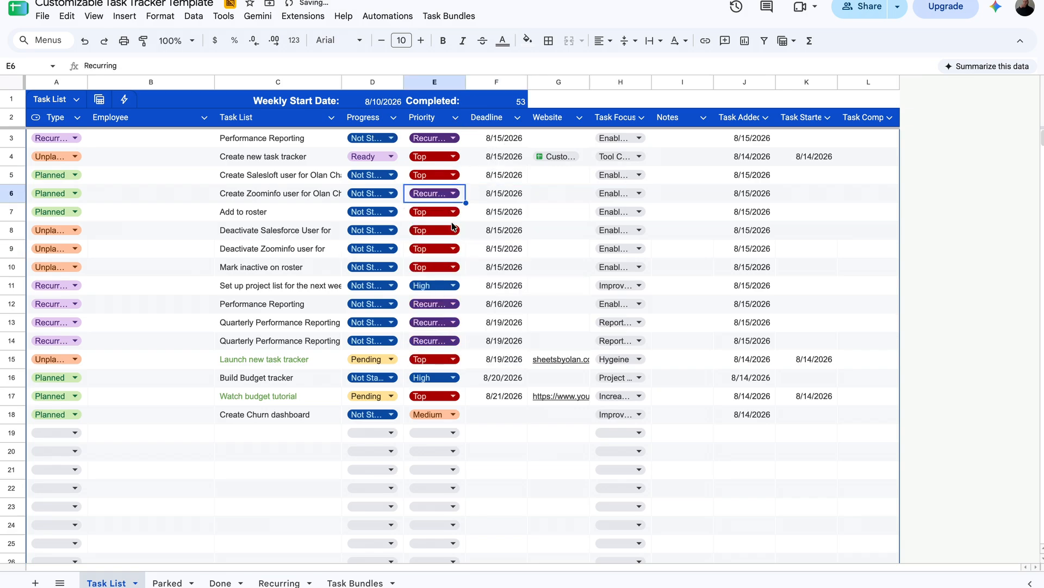
click(453, 230)
click(429, 268)
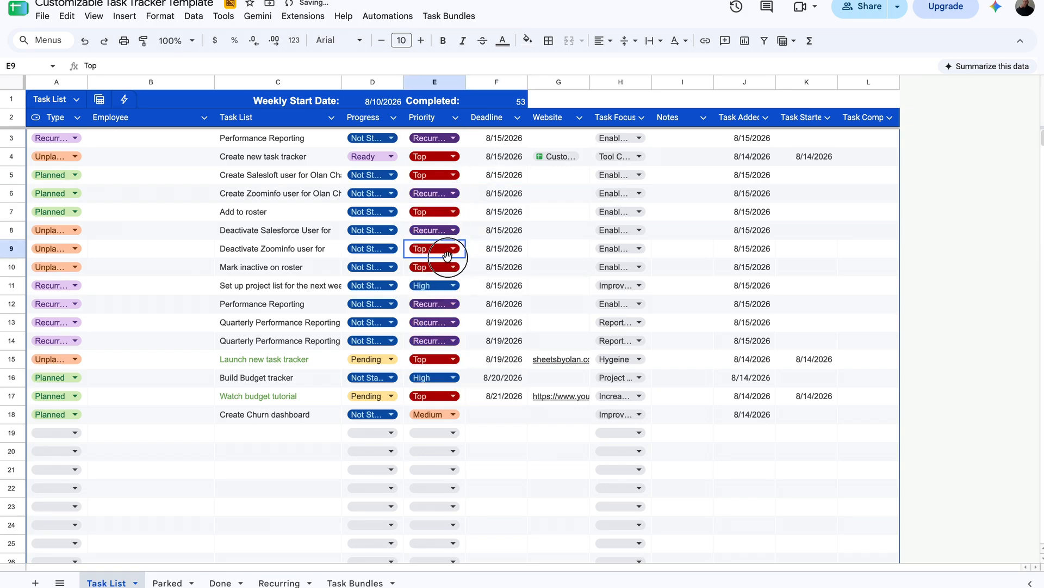
click(509, 288)
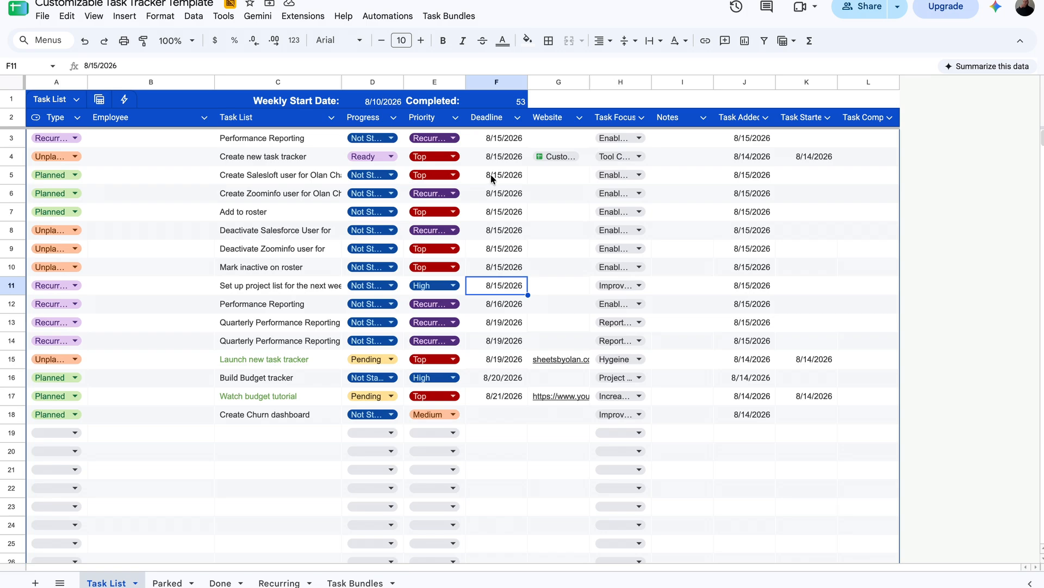
Run Automations > Sort by Deadline & Priority and inspect the re-sorted task in row 9
click(384, 17)
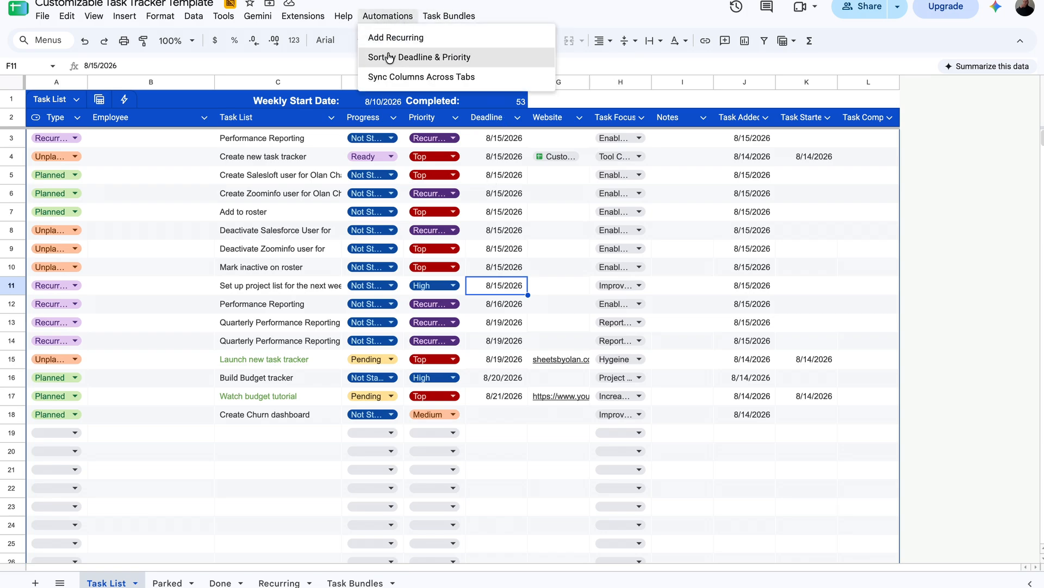
click(390, 57)
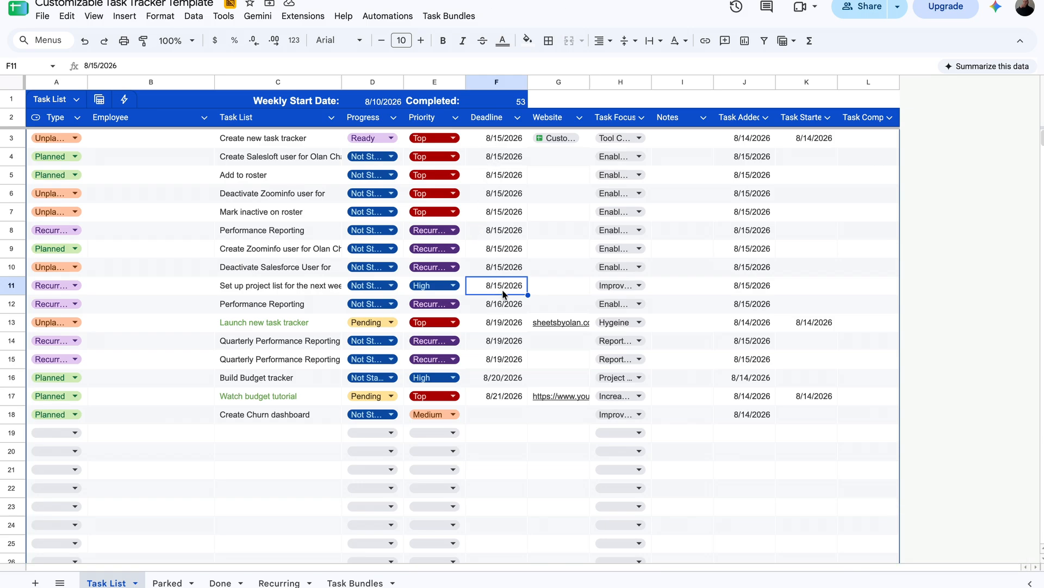
click(273, 250)
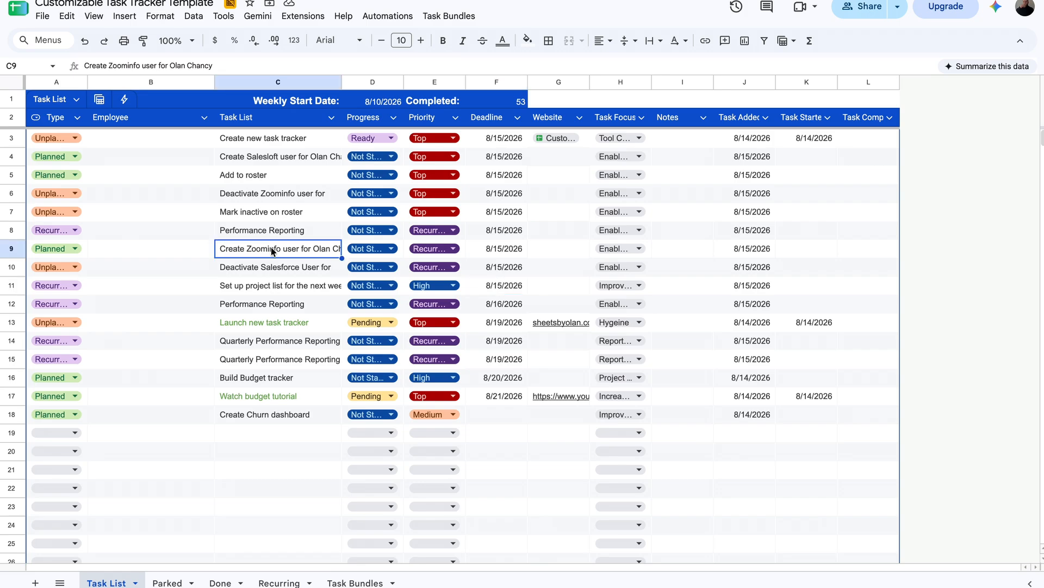
Review the Recurring tasks' Last Added and Next Add dates, such as 8/15/2026 and 9/19/2026
click(275, 580)
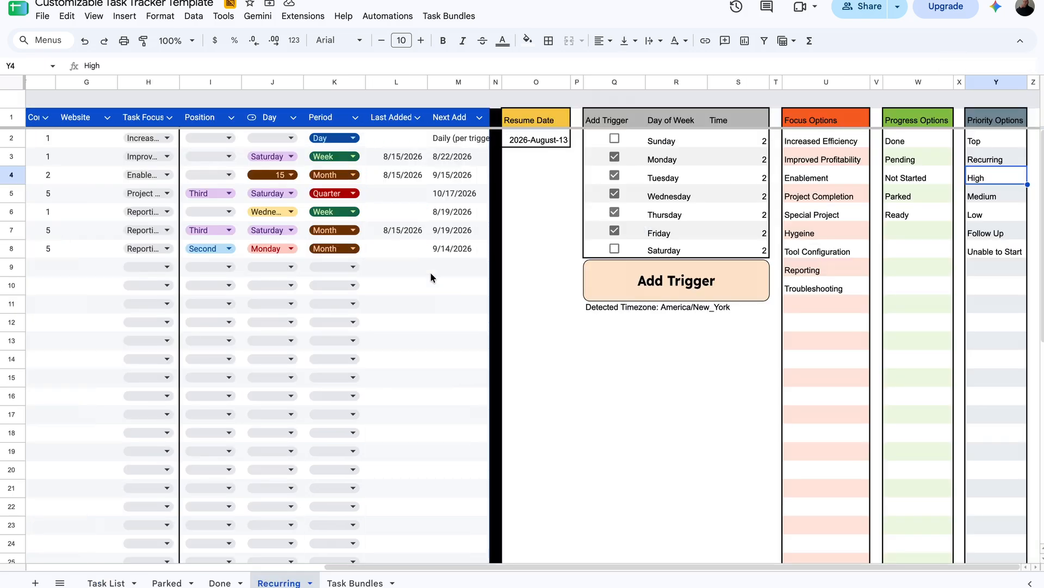
click(430, 269)
scroll(430, 270, left, 1)
click(430, 269)
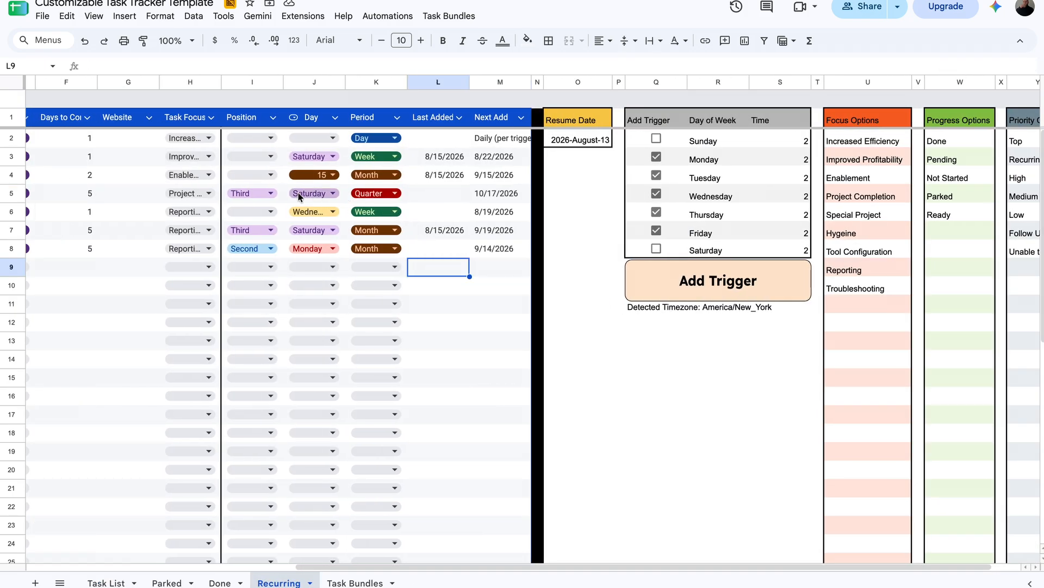
click(495, 231)
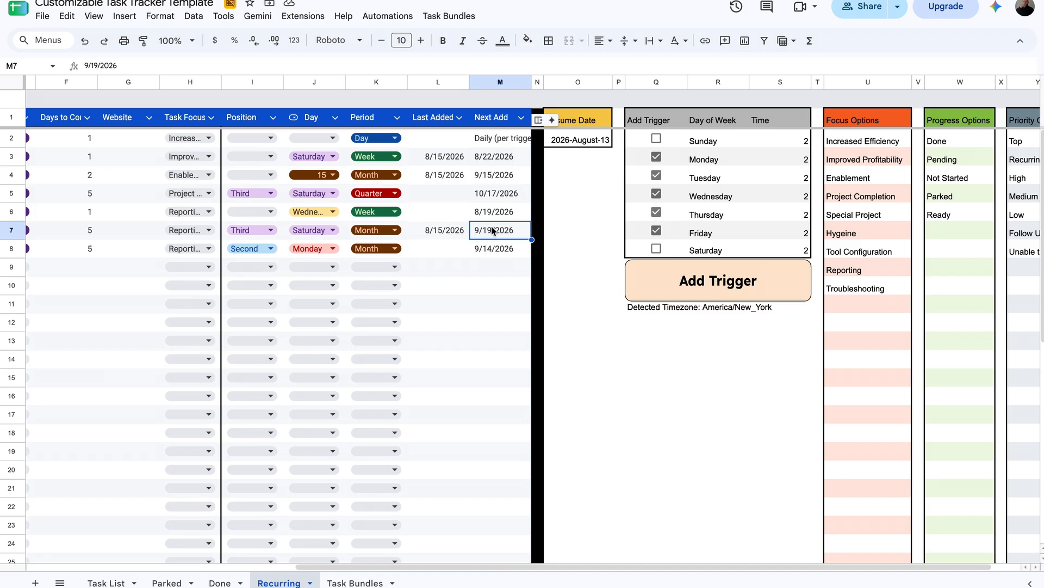
click(453, 175)
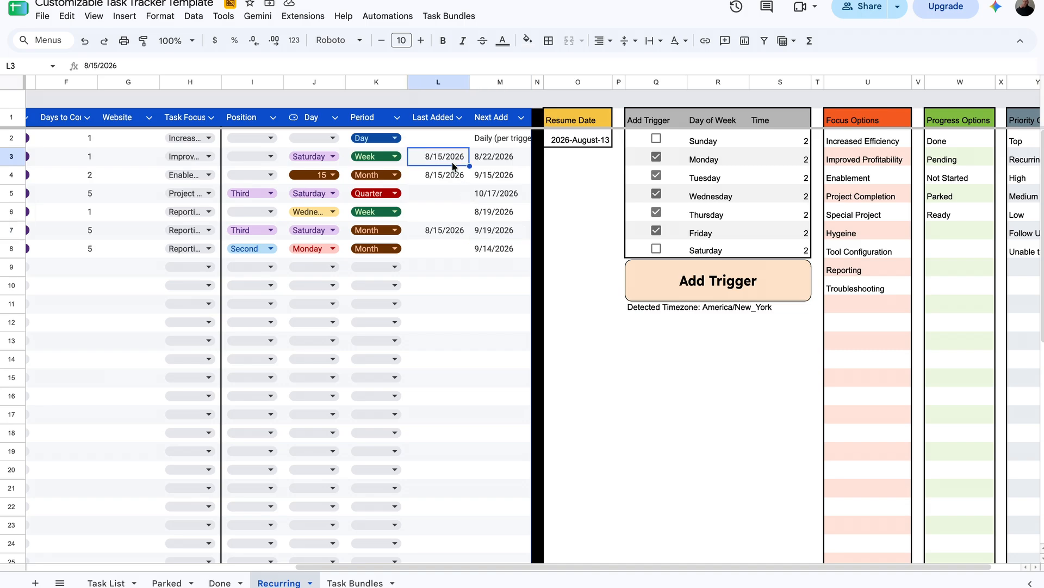
click(449, 233)
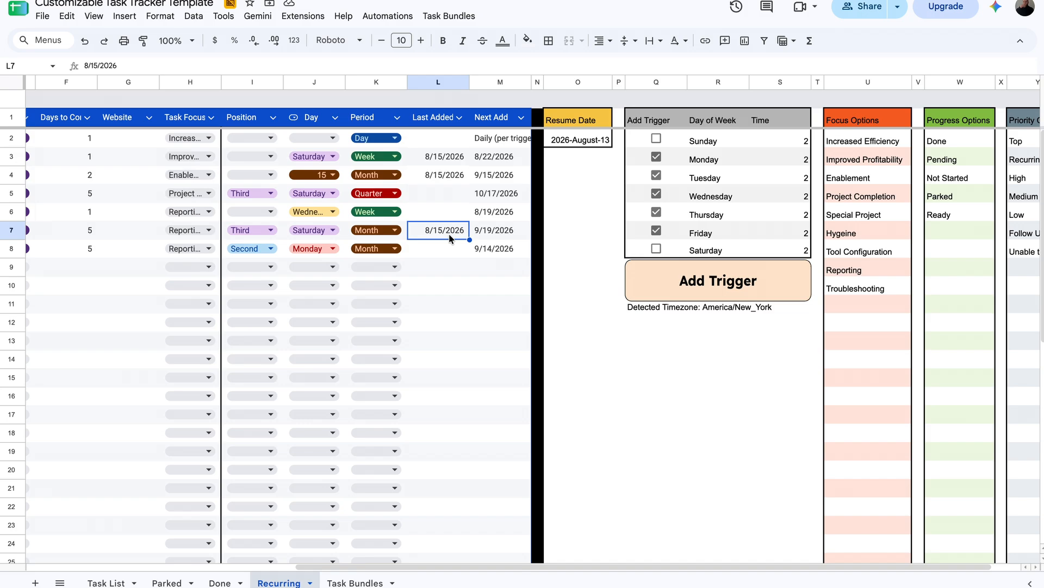
click(500, 143)
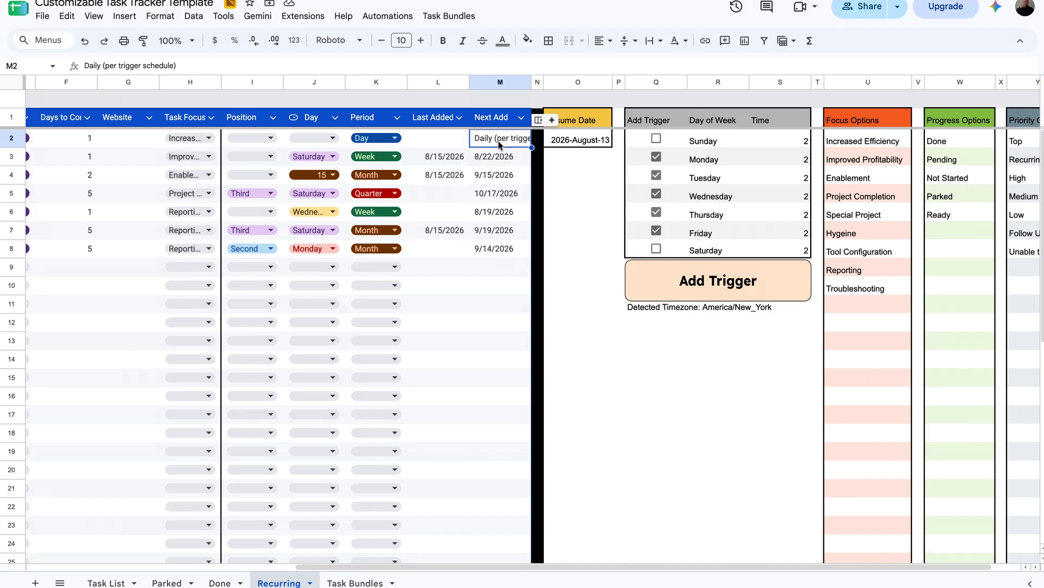
click(452, 232)
scroll(453, 241, left, 5)
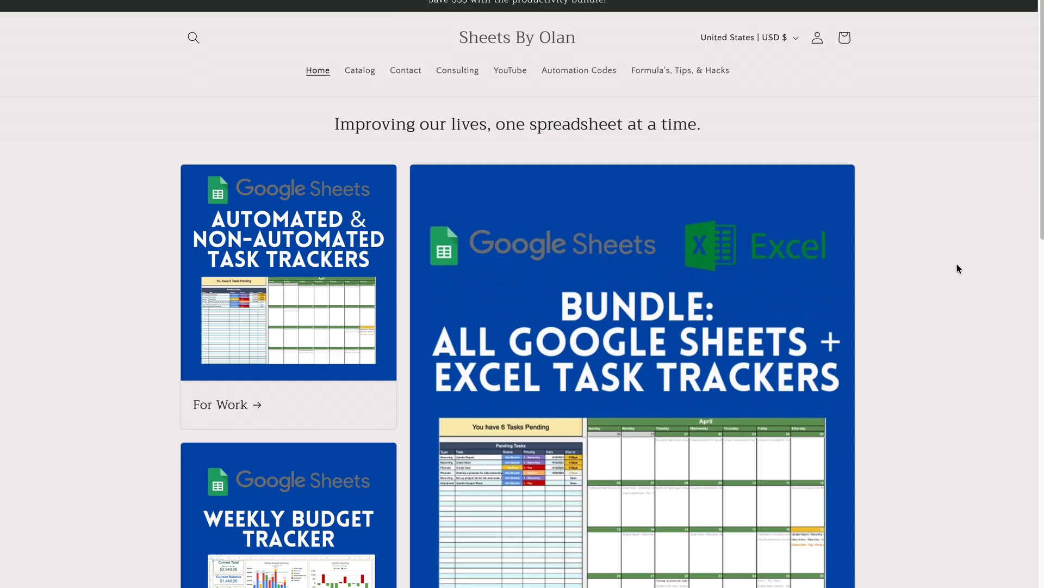
Scroll the Sheets By Olan home page to the task tracker bundle and weekly budget tracker
scroll(959, 268, down, 1)
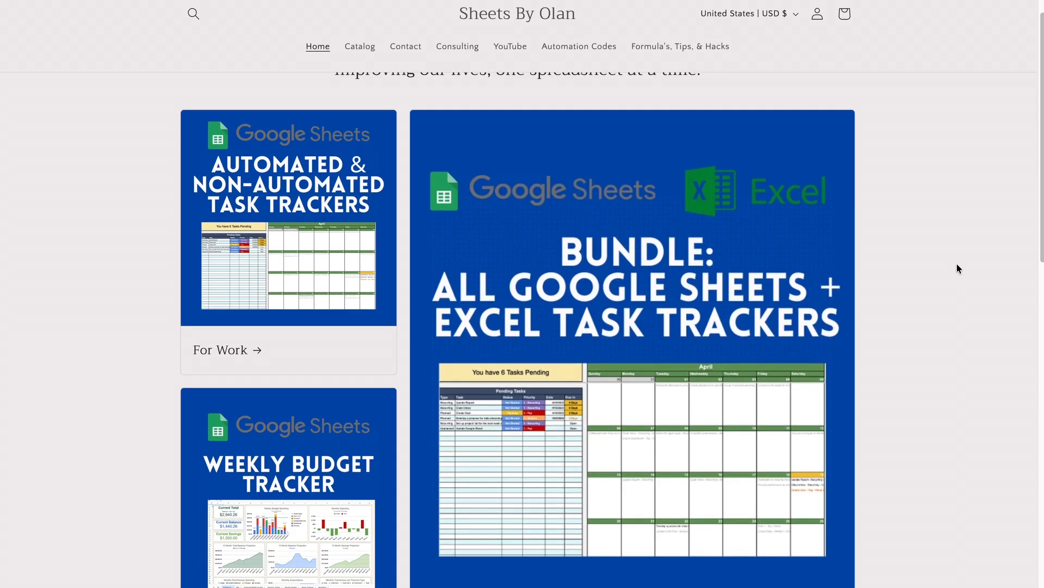